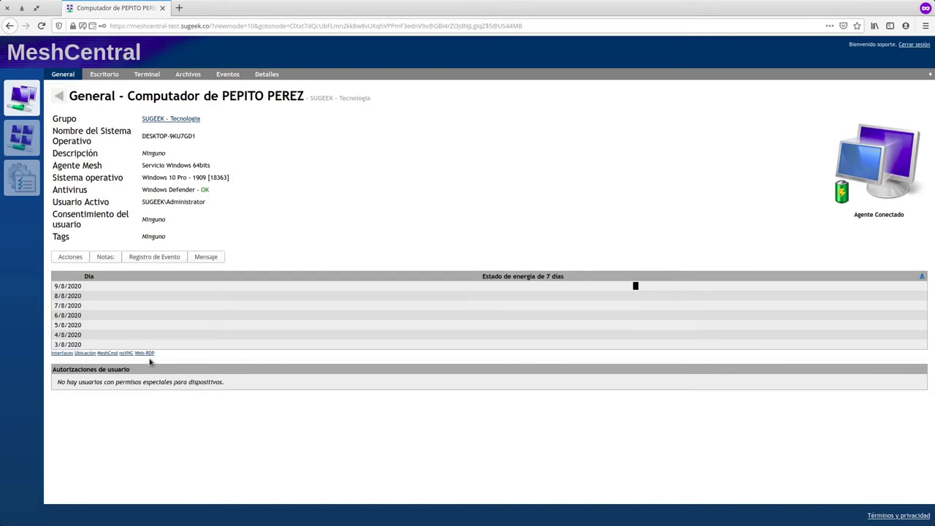
Try to open the device's Web-RDP session, and open the browser's list of pop-up exceptions.
click(146, 354)
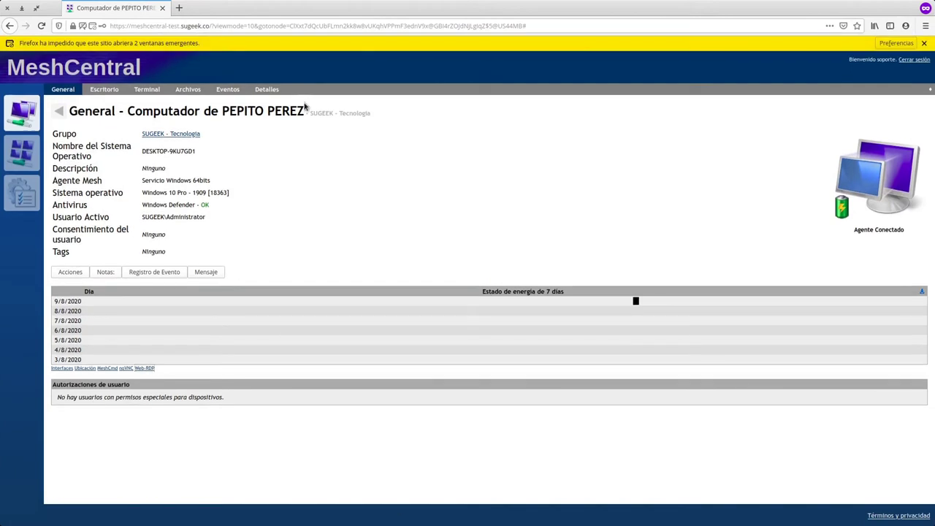
click(910, 45)
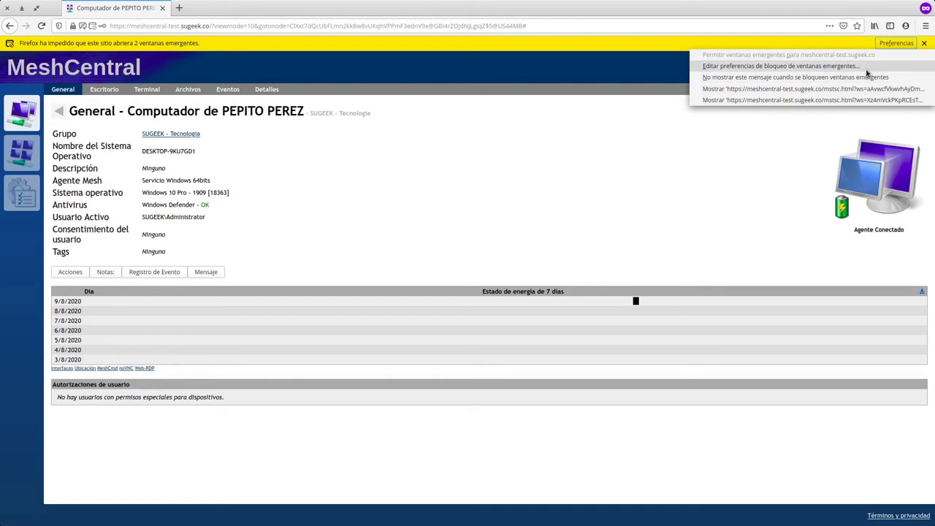
click(780, 66)
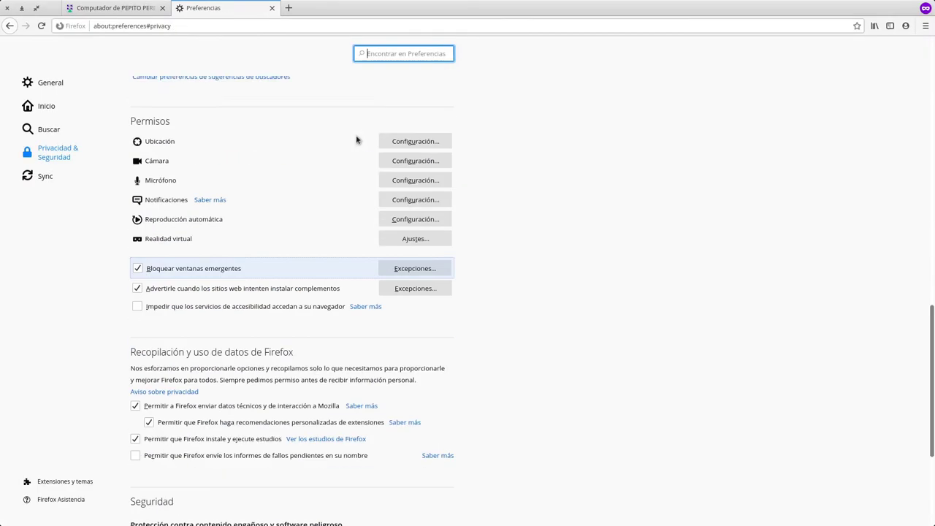
click(401, 238)
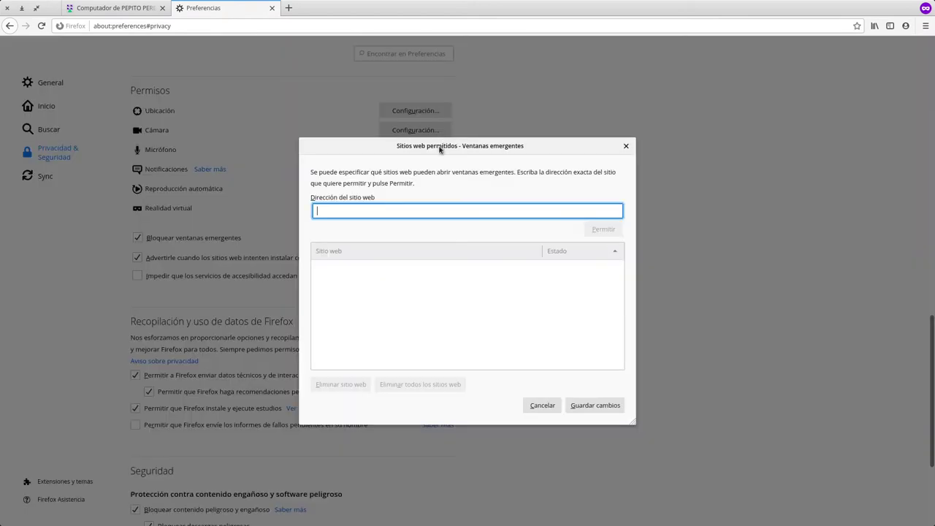
click(129, 8)
drag(207, 25, 104, 26)
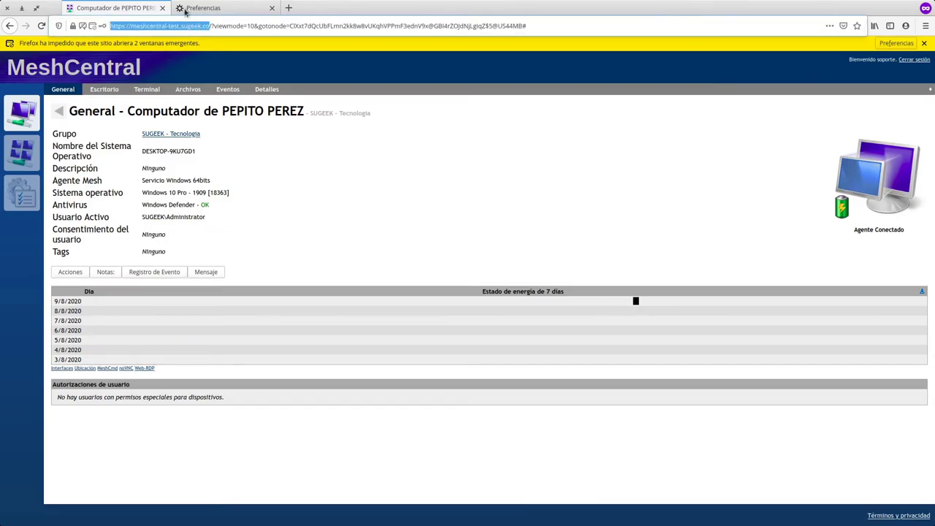
click(196, 9)
key(ctrl+v)
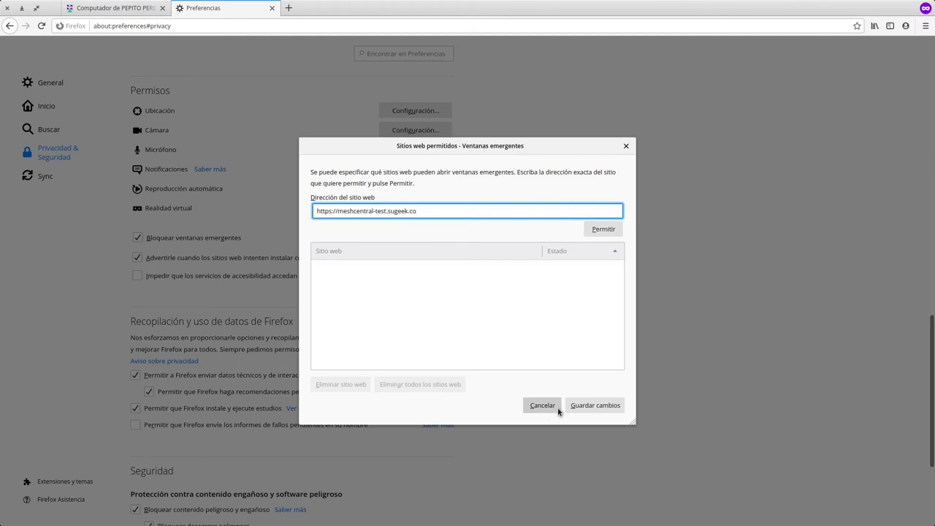
click(575, 405)
click(272, 8)
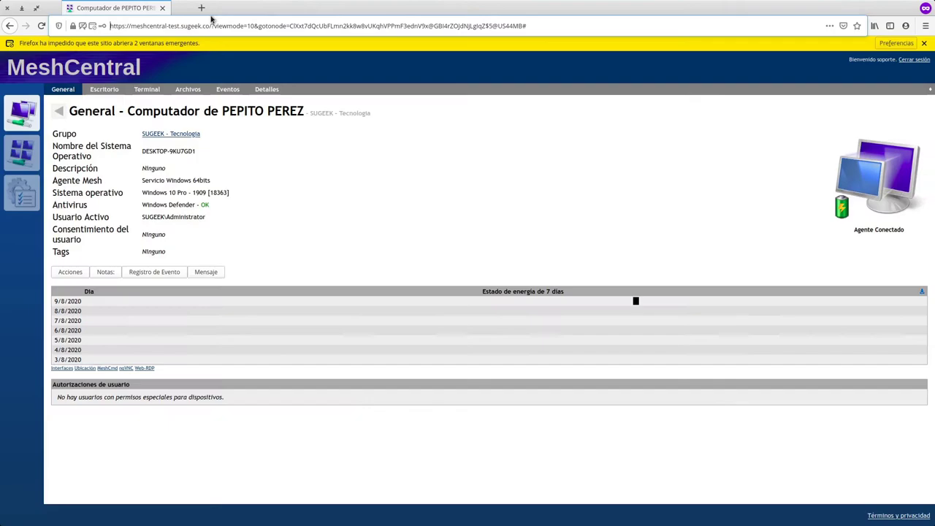
Dismiss the blocked pop-up notice, retry the Web-RDP link and review the pop-up blocking options.
click(924, 44)
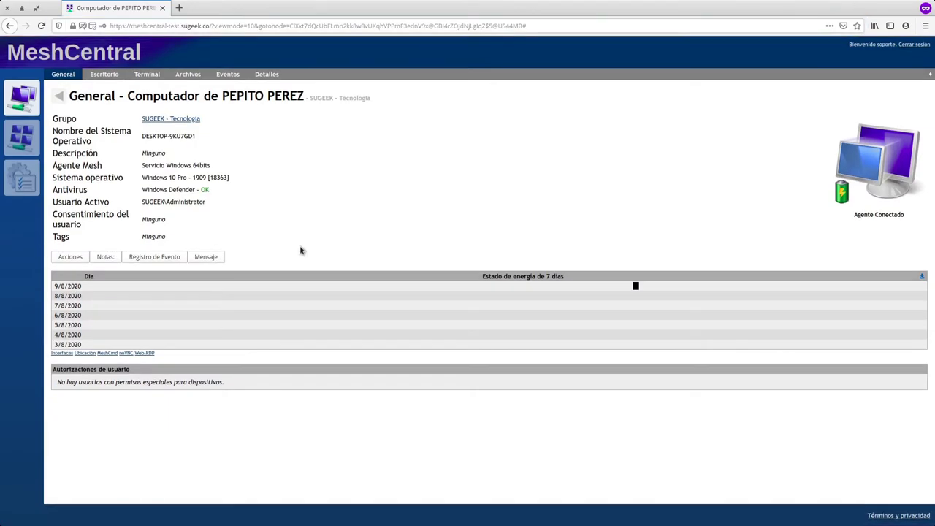
click(146, 353)
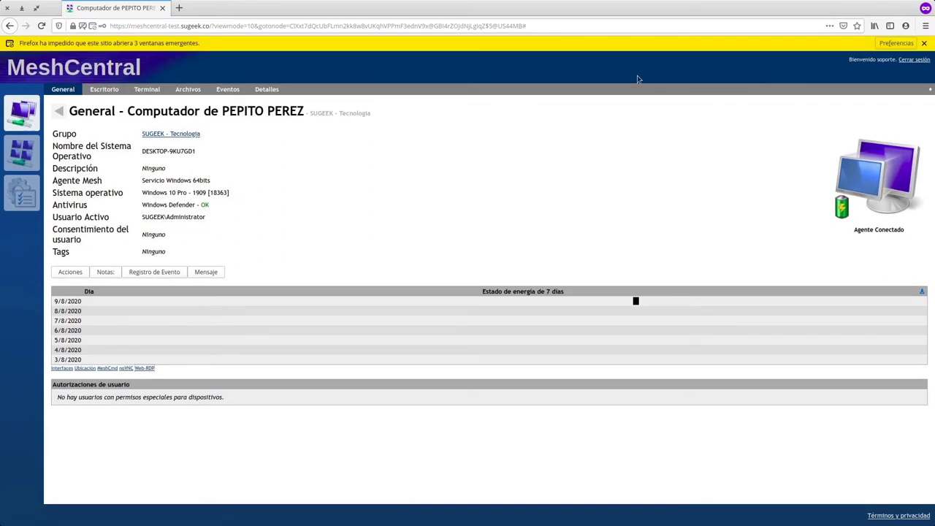
click(895, 43)
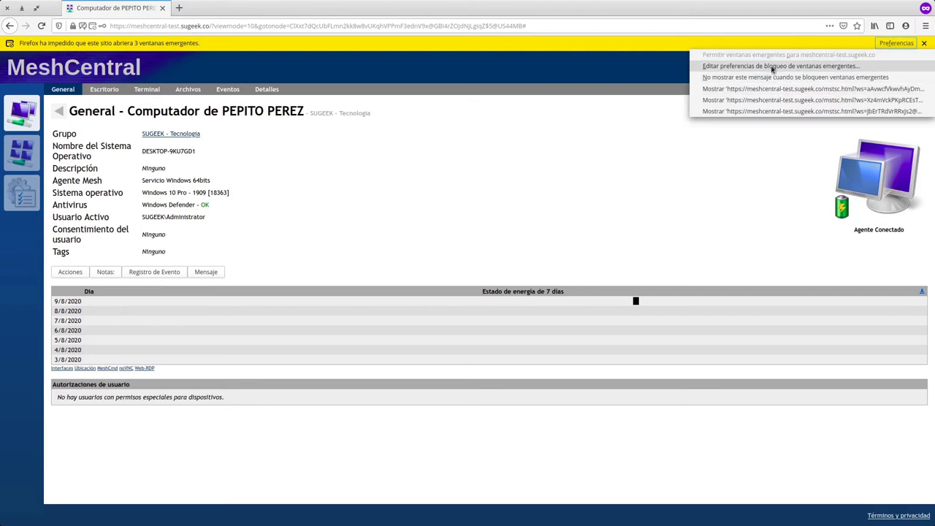
Set the pop-up window permission for meshcentral-test.sugeek.co to Permitir and reload the device page.
click(93, 28)
click(94, 29)
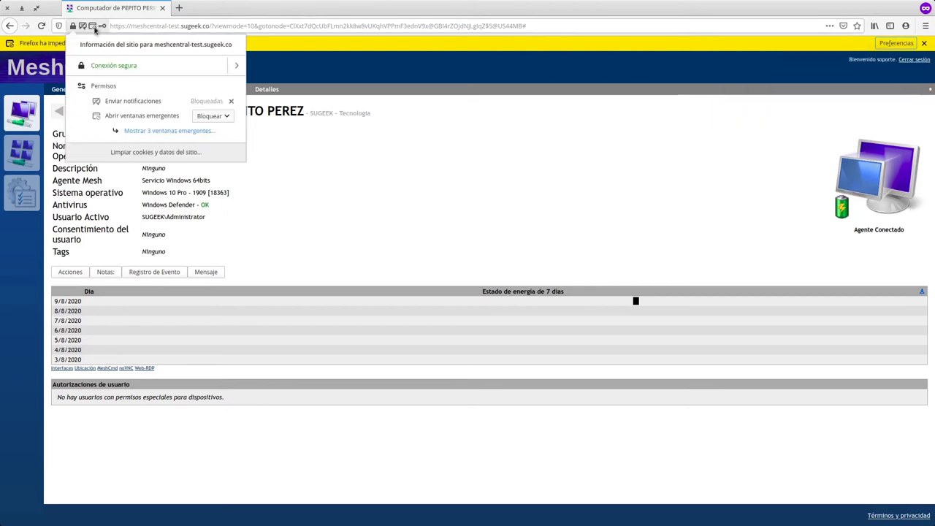
click(219, 117)
click(211, 130)
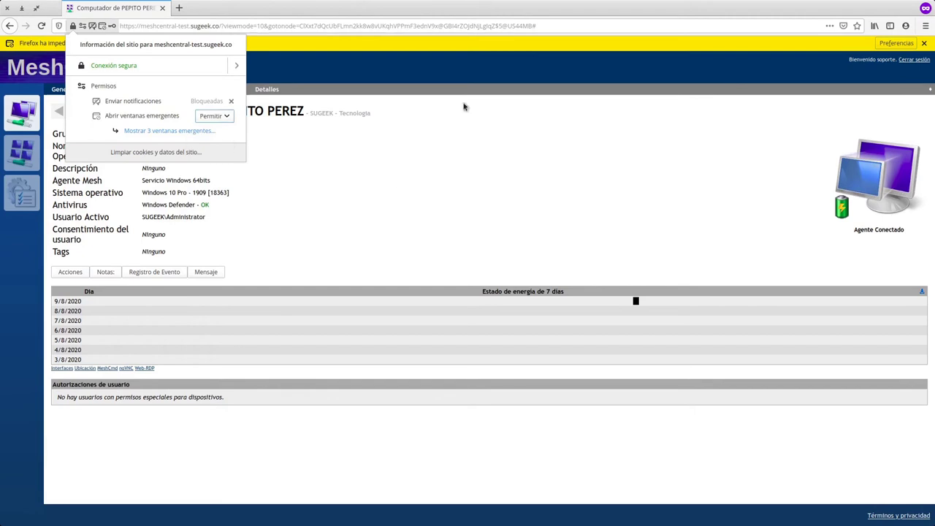
click(455, 153)
click(42, 25)
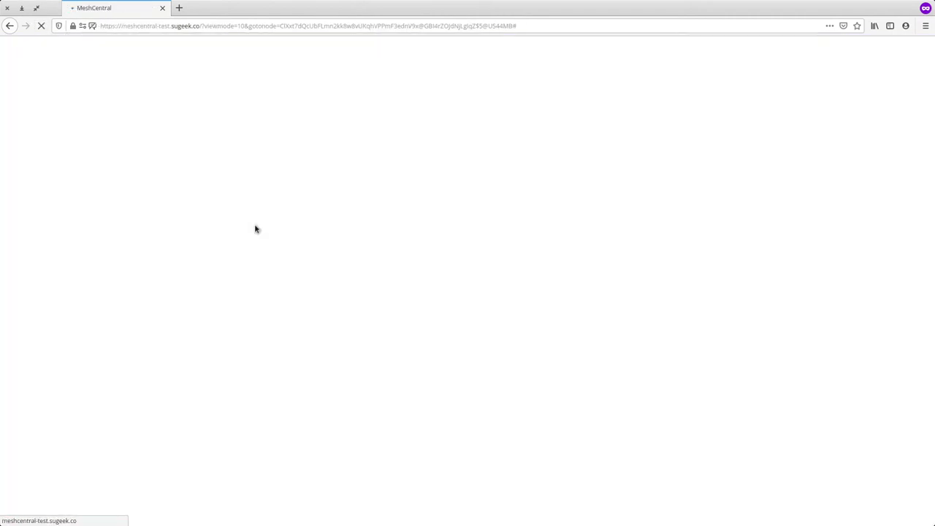
Open the Web-RDP login page for the device and fill in the user Soporte and the account password.
click(148, 354)
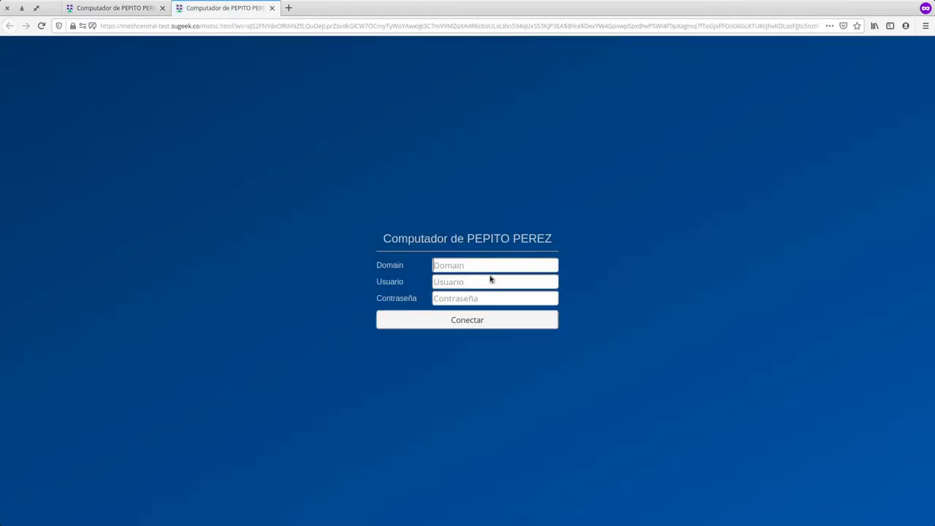
click(483, 284)
text(Soporte)
key(Tab)
text(•••)
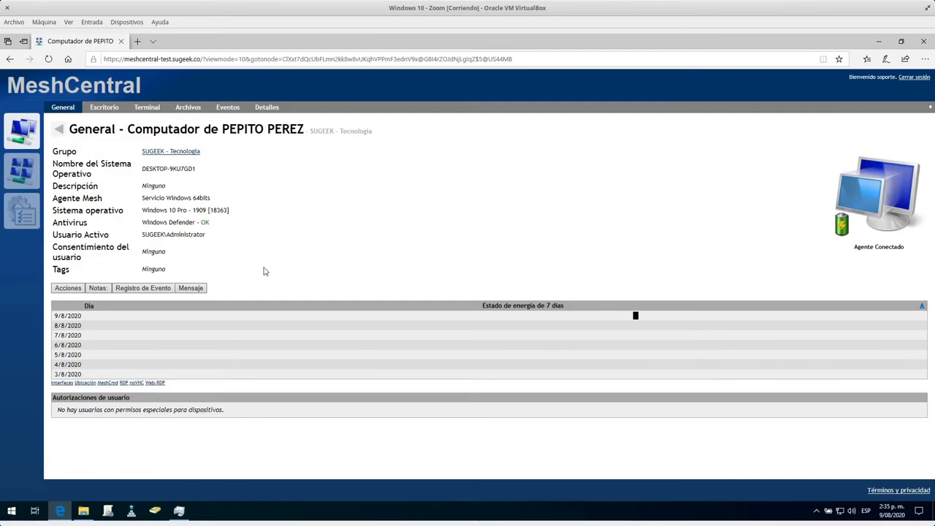
Switch to the Windows 10 virtual machine and check the name of the signed-in account.
click(17, 515)
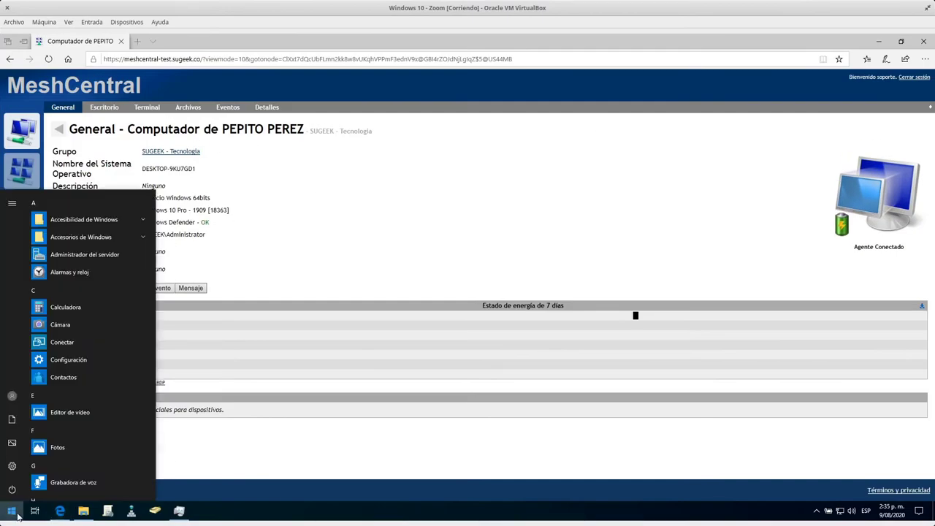
click(14, 395)
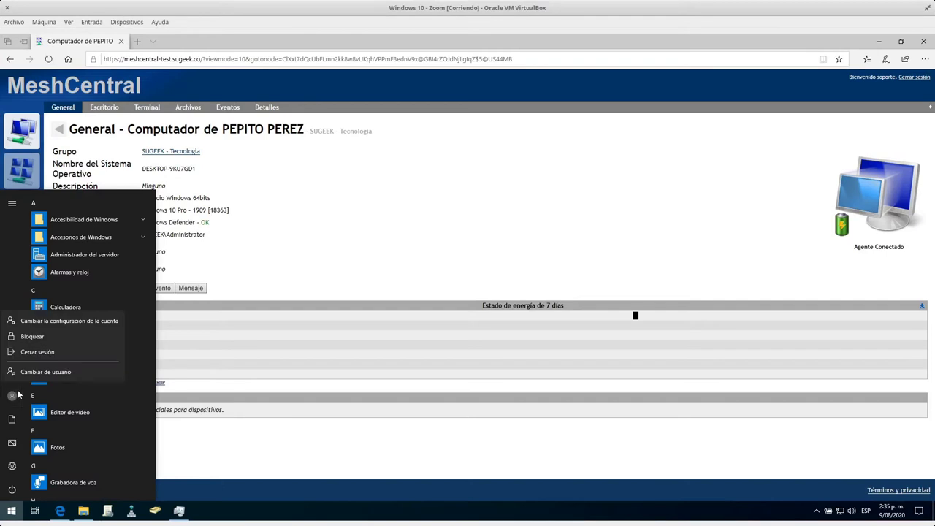
click(13, 396)
click(12, 205)
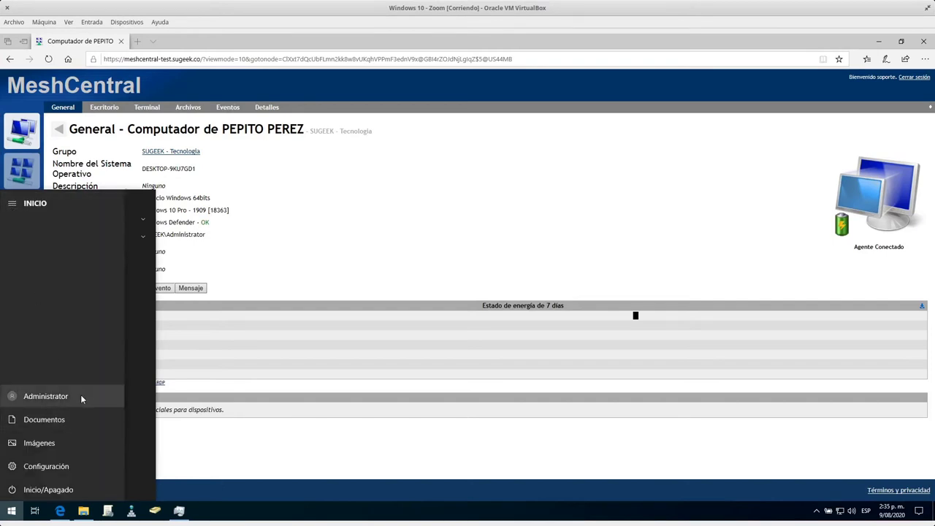
Return to the Web-RDP login page, enter the user Administrator and the account password, and connect.
key(ctrl+F8)
click(701, 374)
click(494, 285)
click(494, 292)
text(Admi)
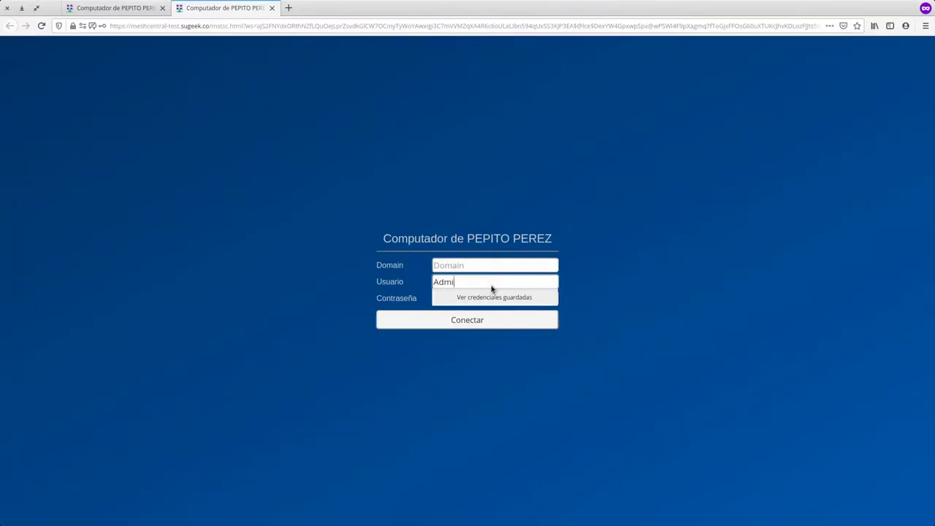
text(nistrator)
key(Tab)
text(********)
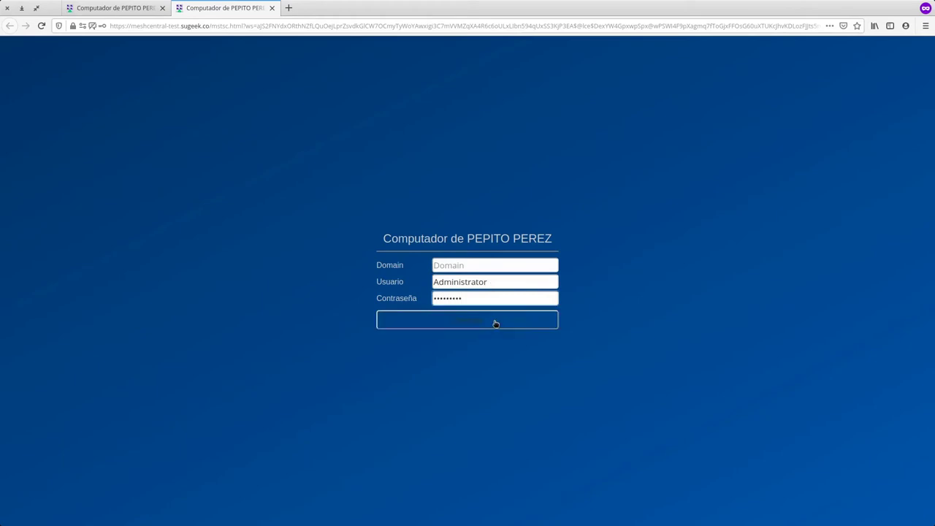
click(497, 325)
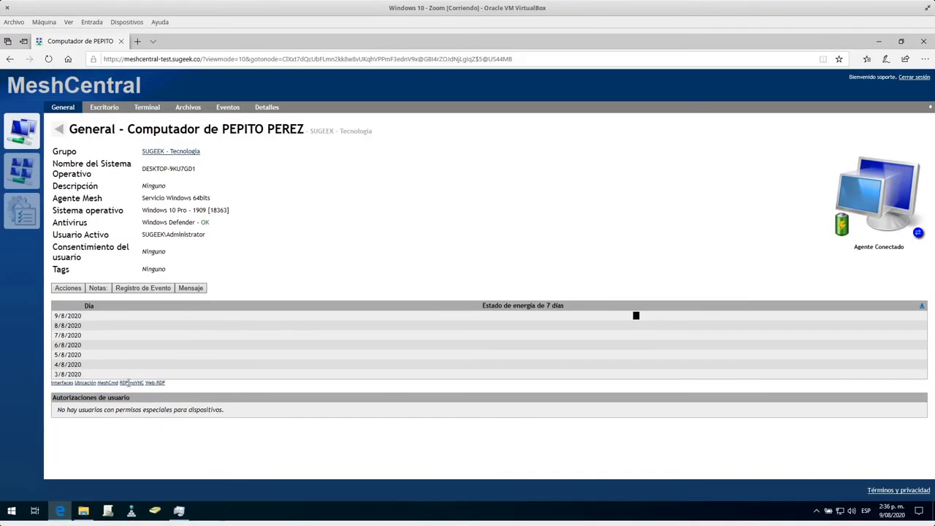
In the Windows 10 virtual machine, launch the device's RDP link, allow its pop-up once, and open and run MeshMiniRouter.application.
click(122, 384)
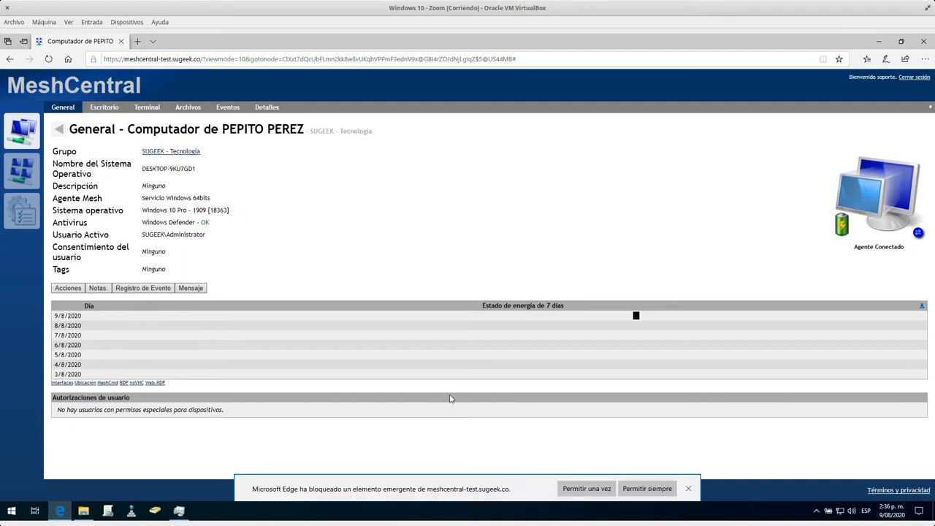
click(588, 489)
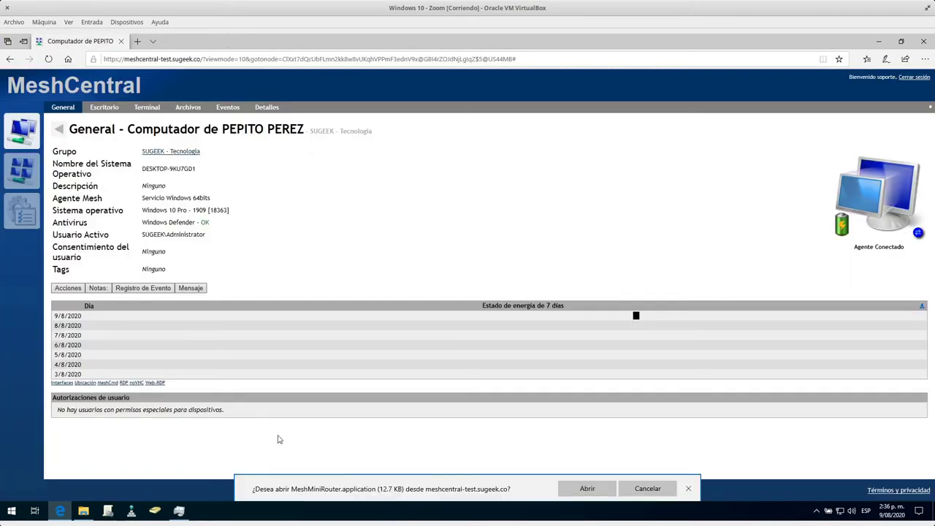
click(587, 489)
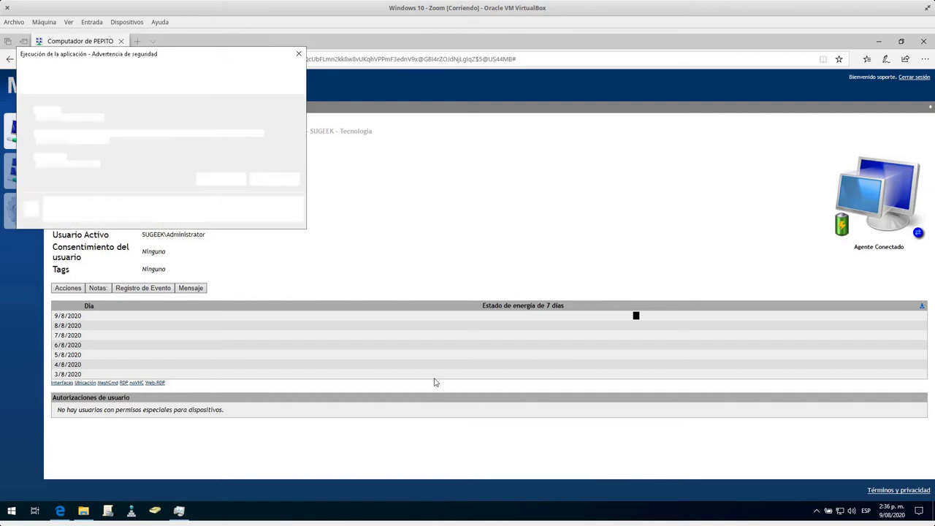
click(219, 179)
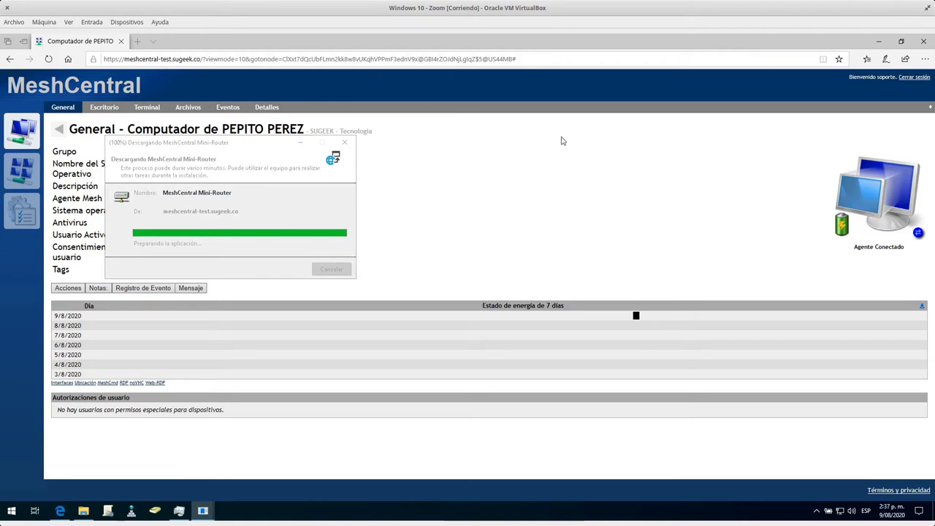
click(265, 150)
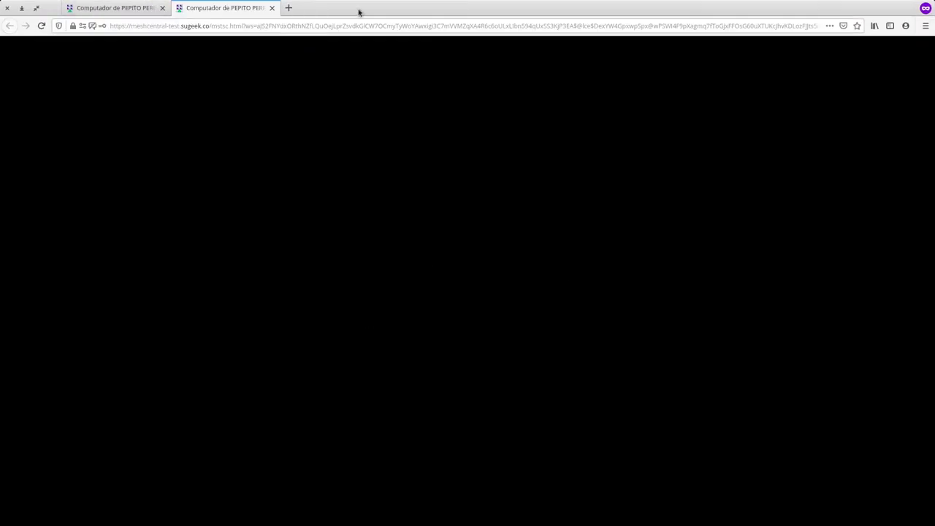
Close the Web-RDP session in Firefox, check the device's active user and open a new Web-RDP login page.
click(270, 8)
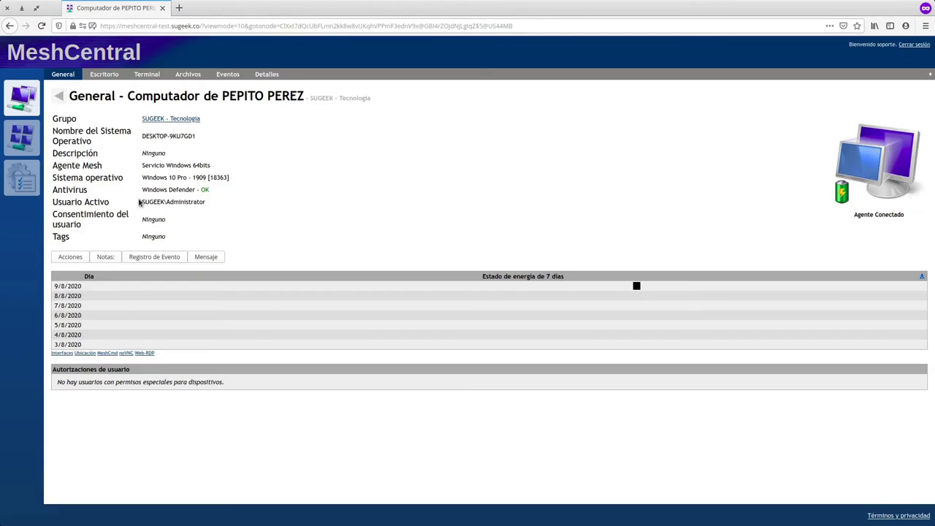
drag(144, 202, 204, 202)
right_click(191, 202)
click(355, 194)
click(143, 354)
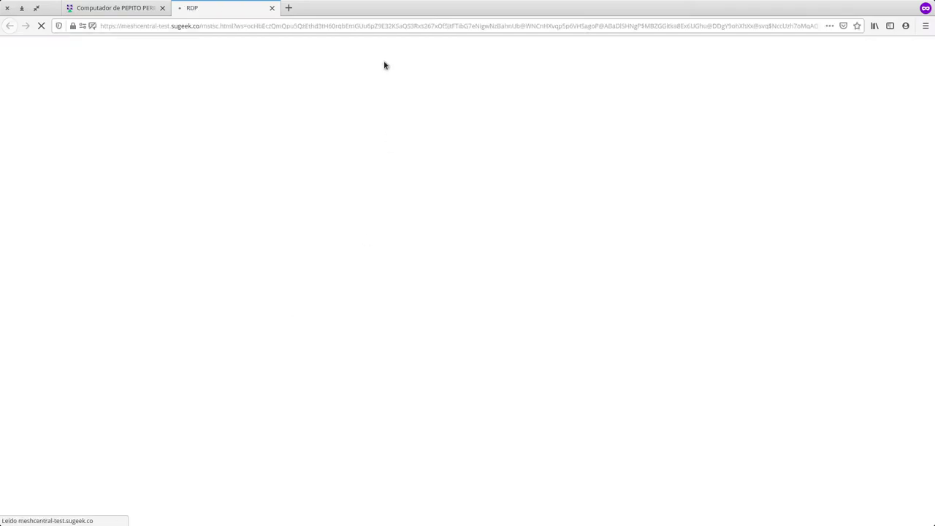
Fill in the domain SUGEEK and the user SUGEEK\Administrator for the Web-RDP login.
text(SUGEEK)
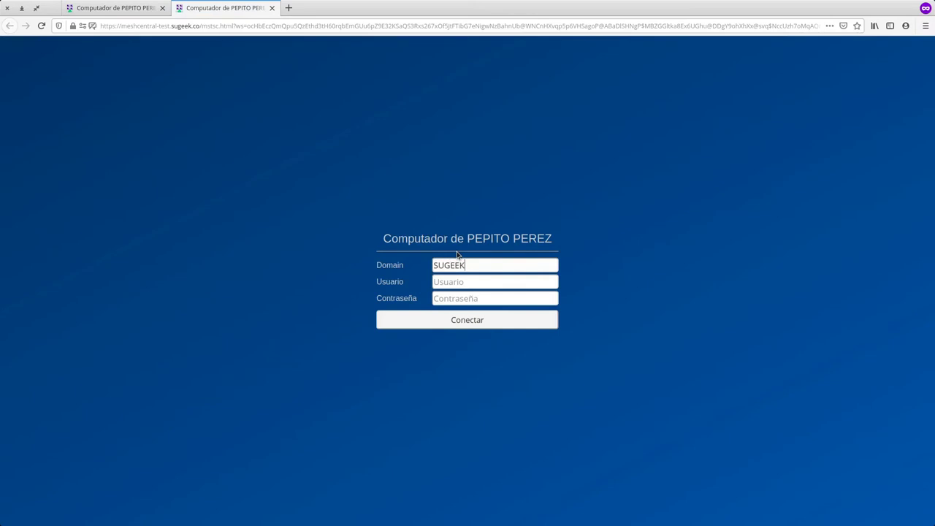
key(Tab)
key(Down)
key(Return)
key(Tab)
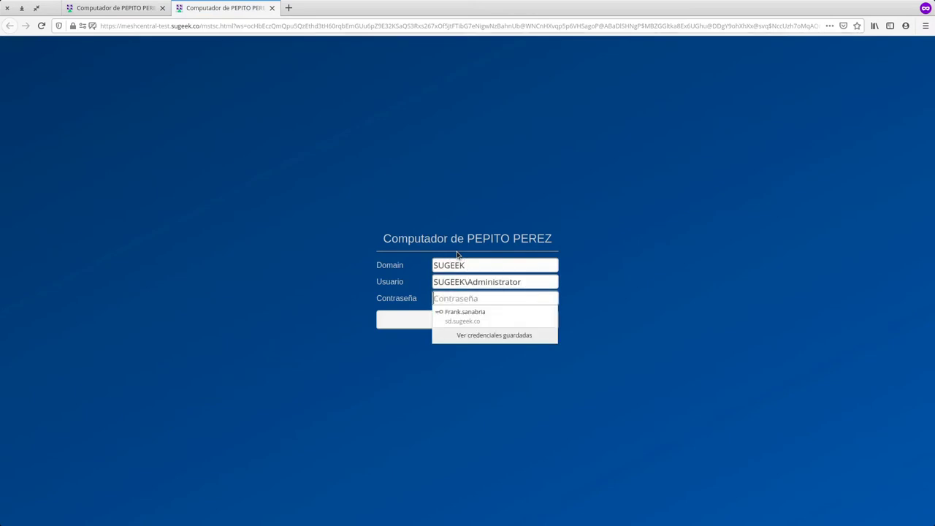
Remove the domain prefix from the user name to leave Administrator, and enter the account password.
key(shift+Tab)
key(Home)
key(Delete)
key(Delete)
key(Delete)
key(Delete)
key(Delete)
key(Delete)
key(Delete)
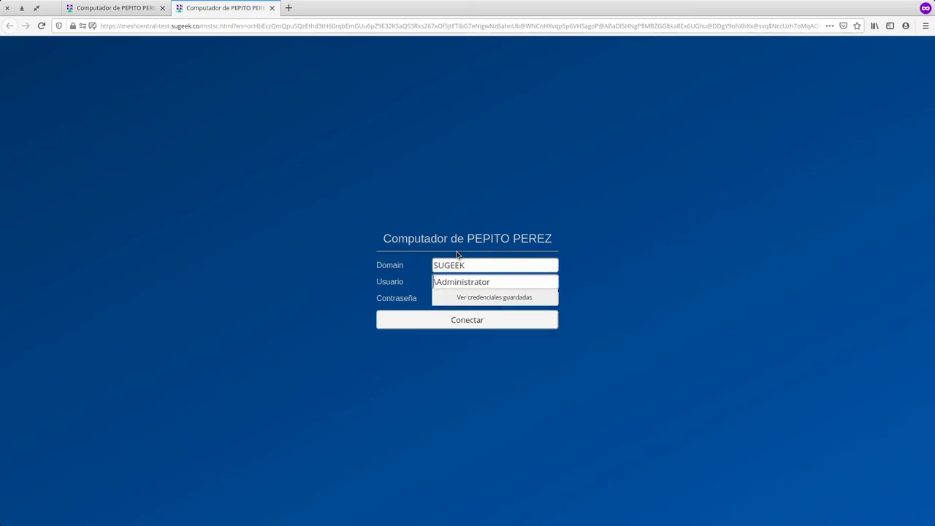
key(Tab)
text(****)
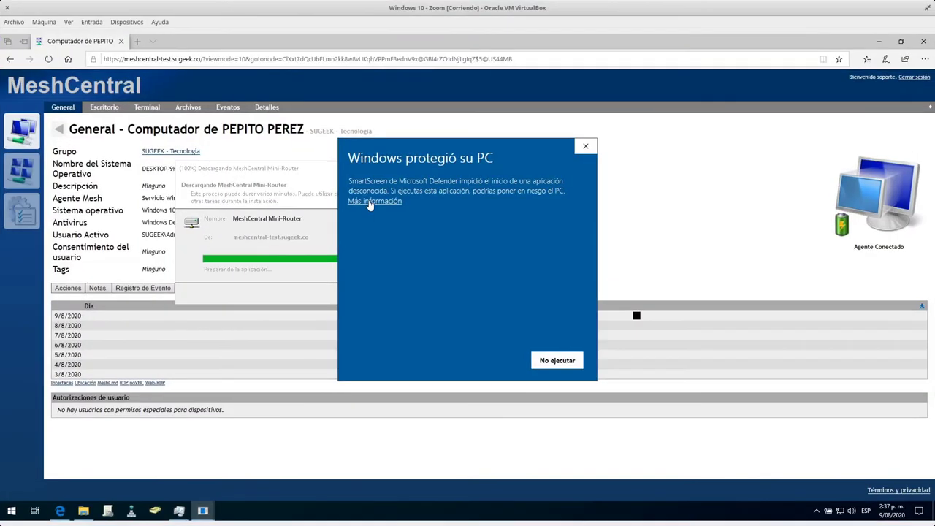
Show the details of the SmartScreen block in the Windows 10 virtual machine and run MeshMiniRouter.exe anyway.
click(369, 202)
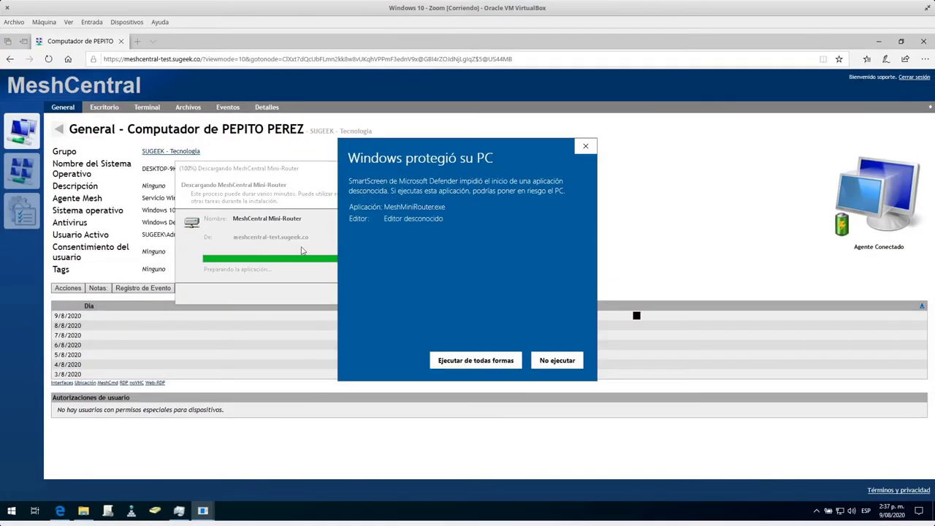
click(449, 358)
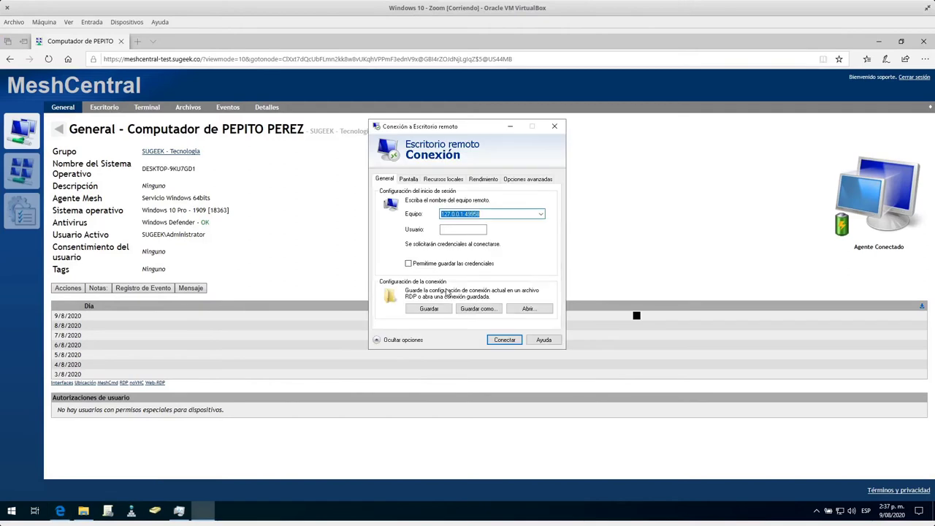
Examine the computer address in the Remote Desktop Connection window and move to the user name field.
click(490, 214)
drag(494, 217, 440, 215)
click(488, 214)
click(466, 230)
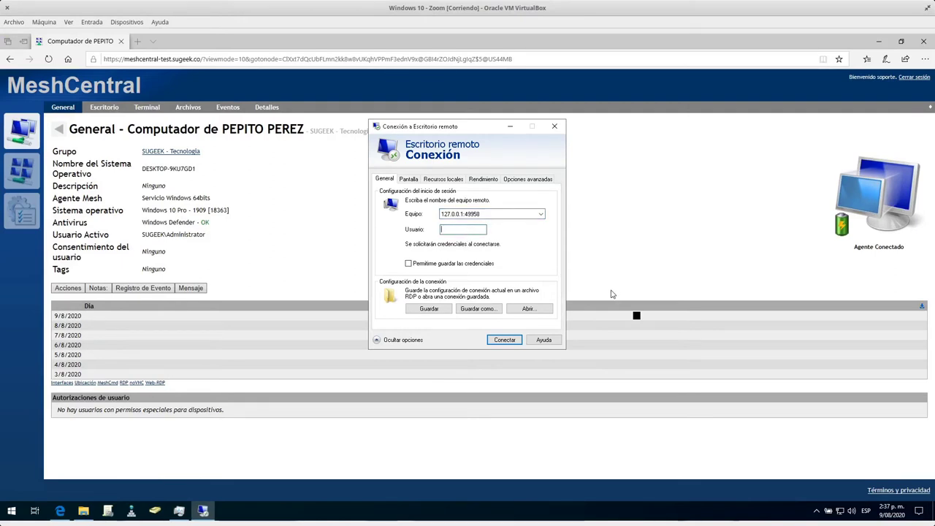
Set the Remote Desktop Connection user to Administrator and try to connect to 127.0.0.1:49958, accepting the unknown publisher.
click(439, 214)
click(504, 340)
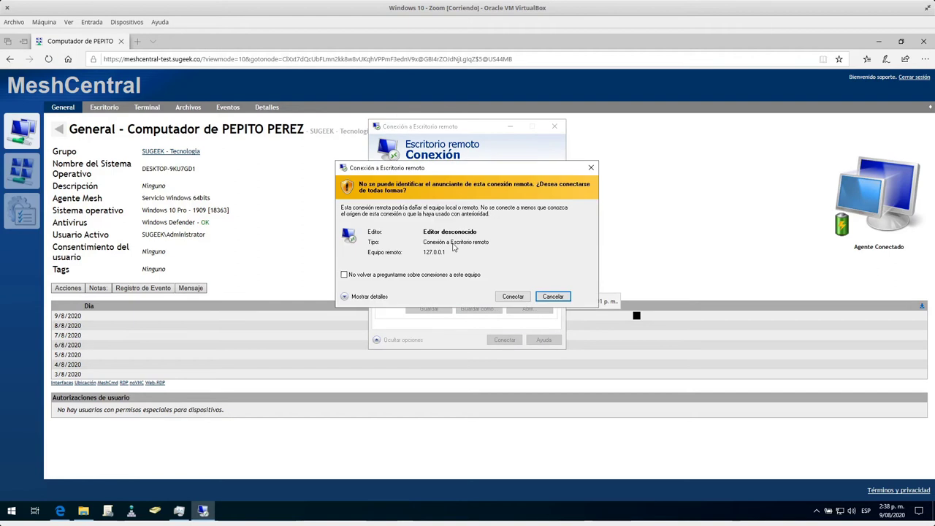
click(512, 295)
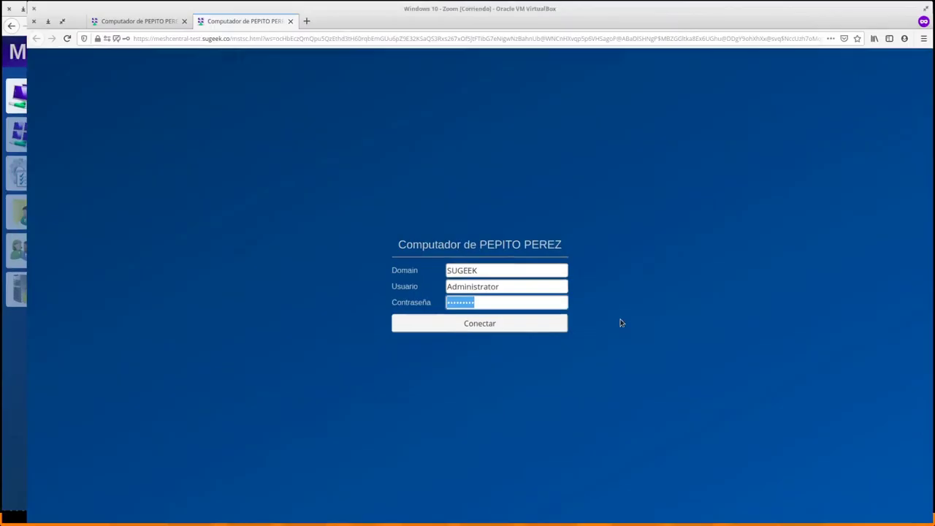
click(434, 319)
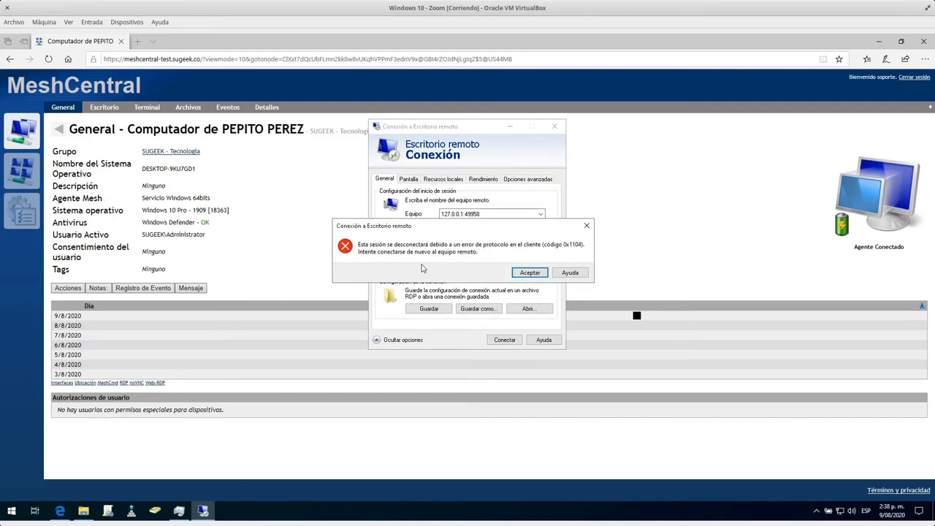
click(526, 273)
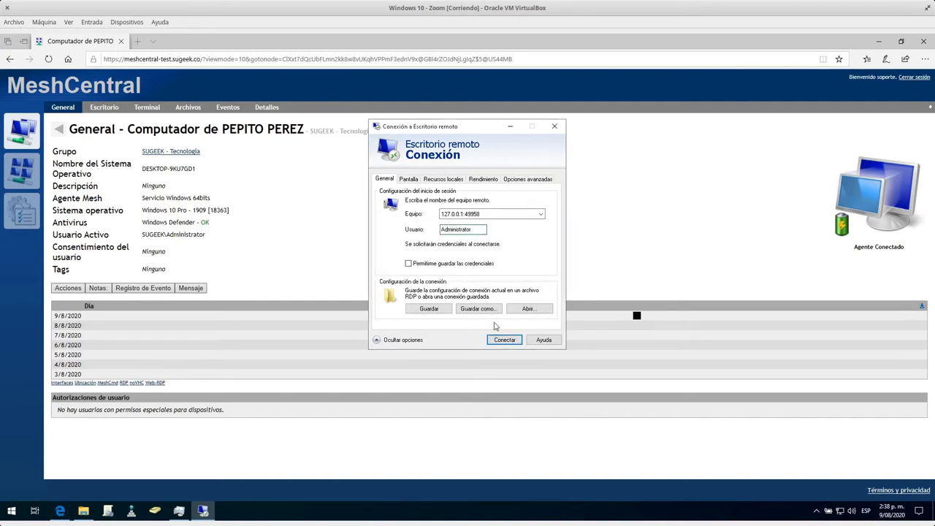
Look through the Remote Desktop Connection option pages and retry the connection to 127.0.0.1:49958 despite the unknown publisher.
click(406, 181)
click(443, 180)
click(485, 180)
click(525, 179)
click(475, 180)
click(384, 179)
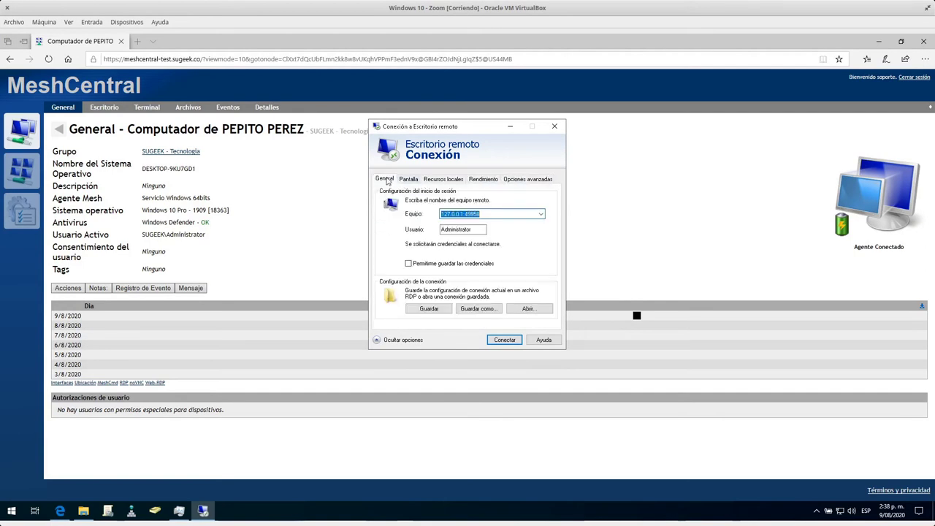
click(505, 340)
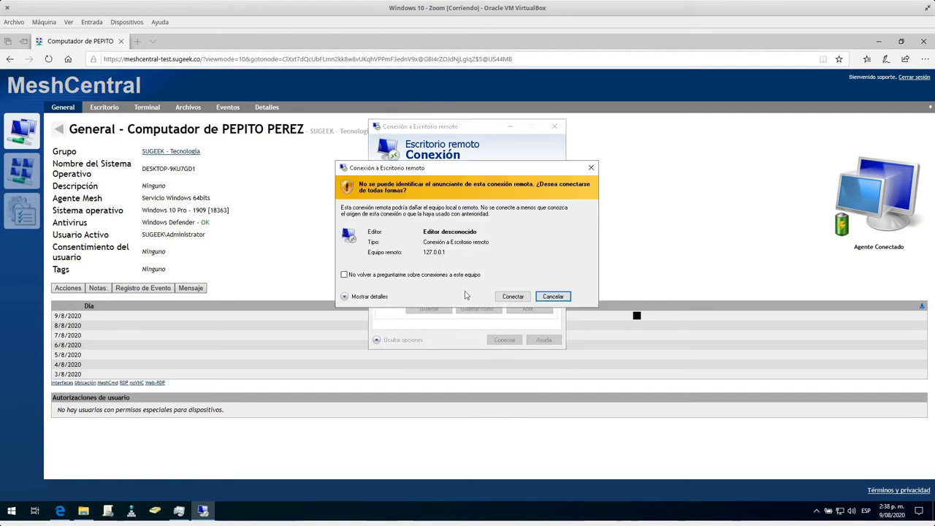
click(513, 296)
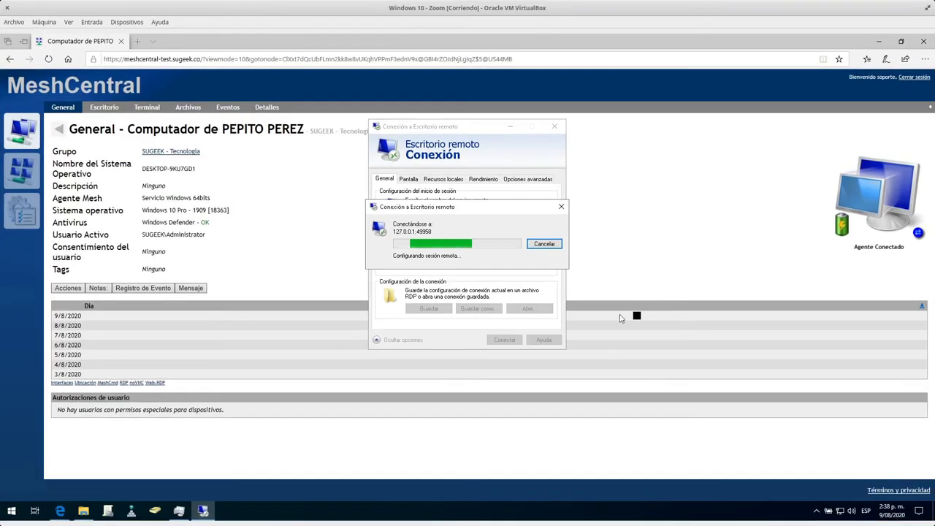
In the Windows system properties, allow remote connections to this computer and clear the Network Level Authentication requirement.
click(10, 510)
text(panel)
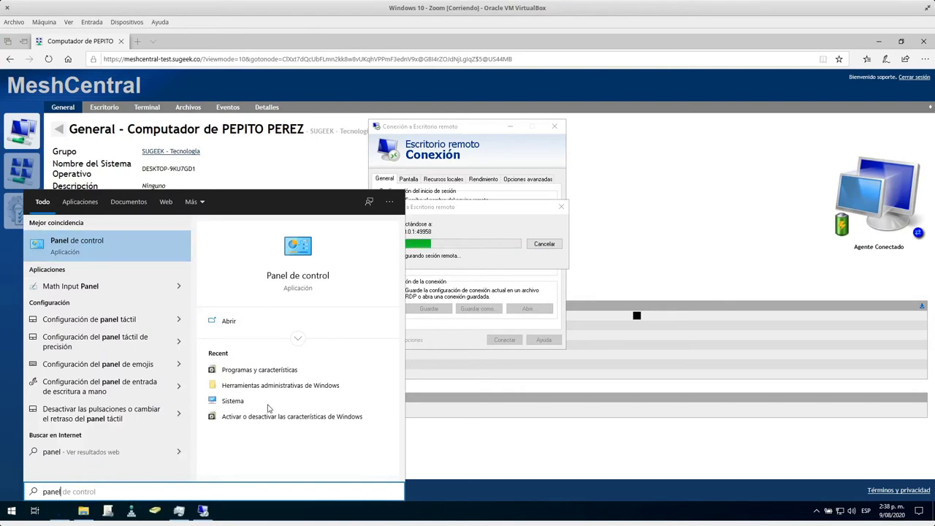
click(258, 406)
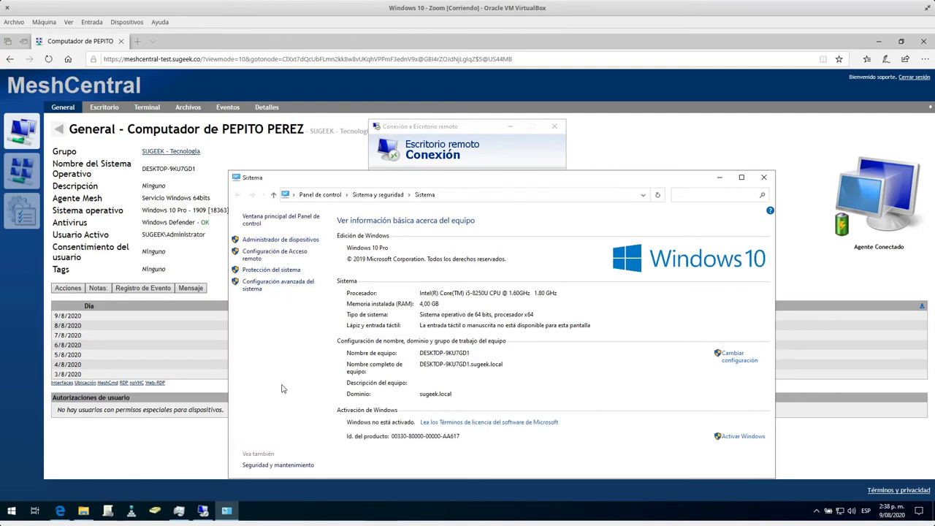
click(281, 255)
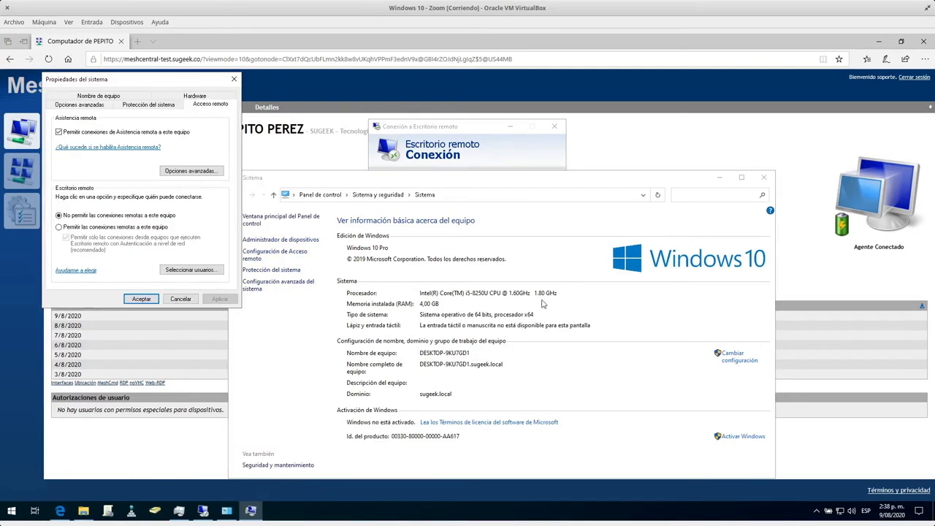
click(113, 230)
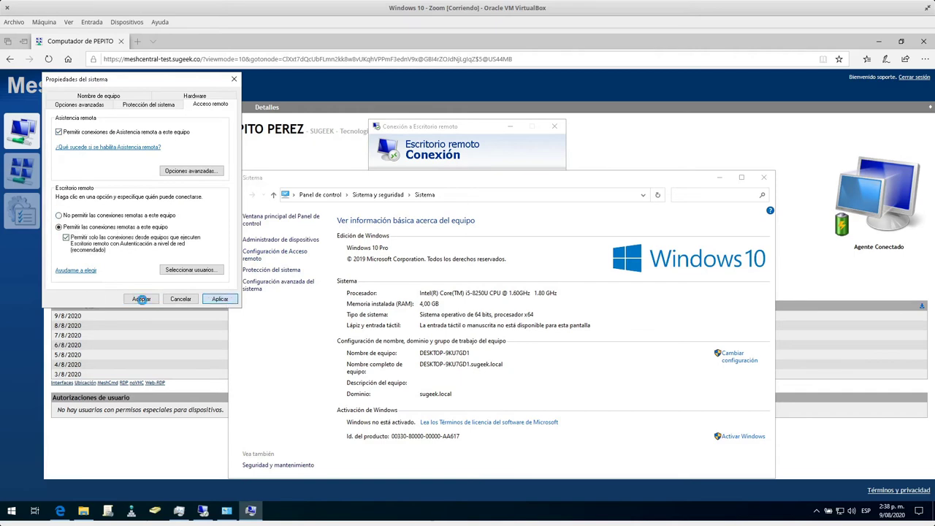
click(67, 237)
click(139, 300)
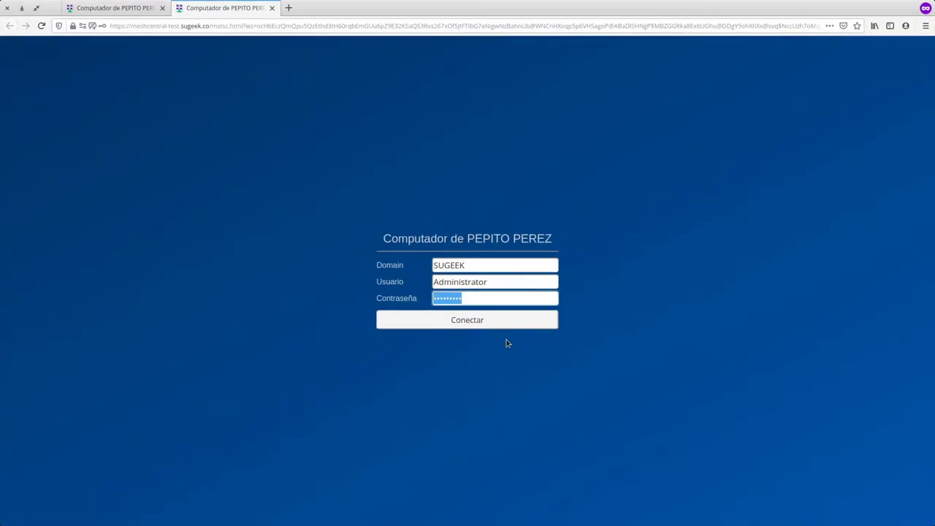
Retry the Web-RDP connection as Administrator in domain SUGEEK and check the session in the browser window.
click(496, 319)
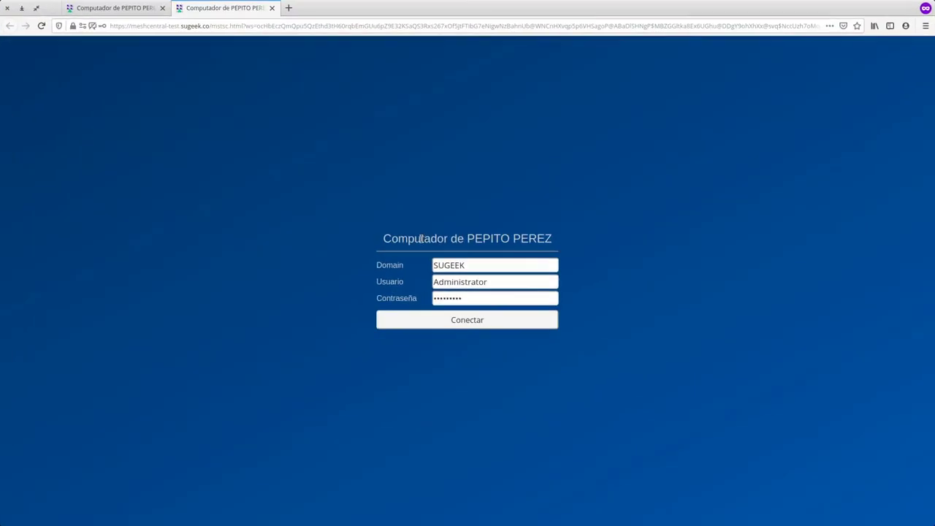
drag(420, 238, 544, 238)
click(455, 326)
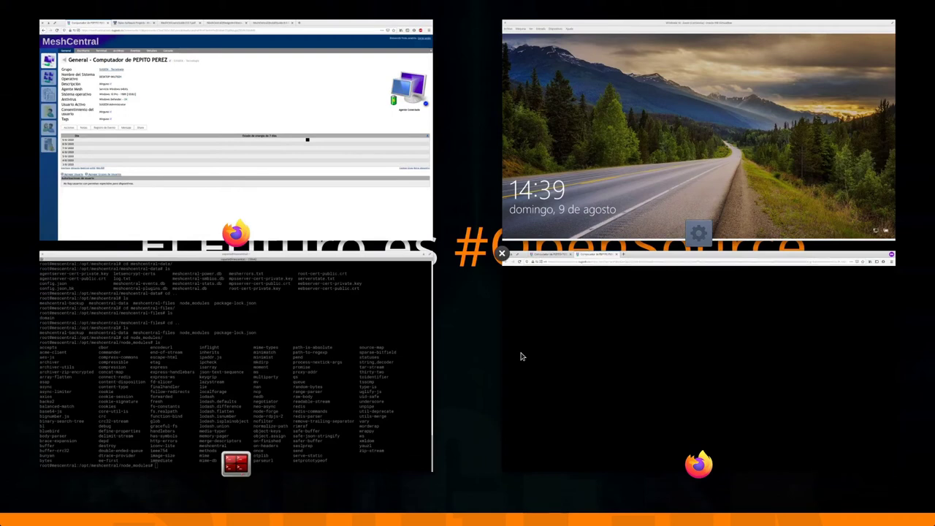
click(598, 330)
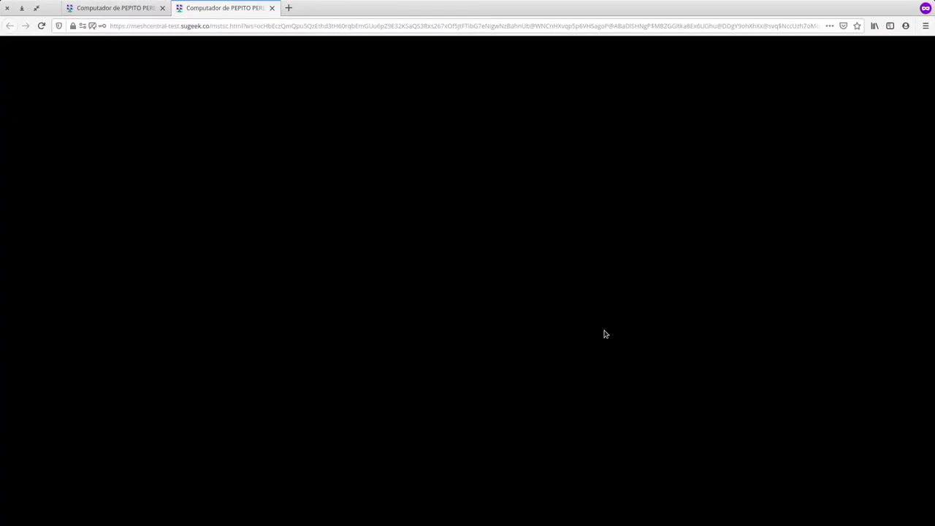
key(super)
click(699, 370)
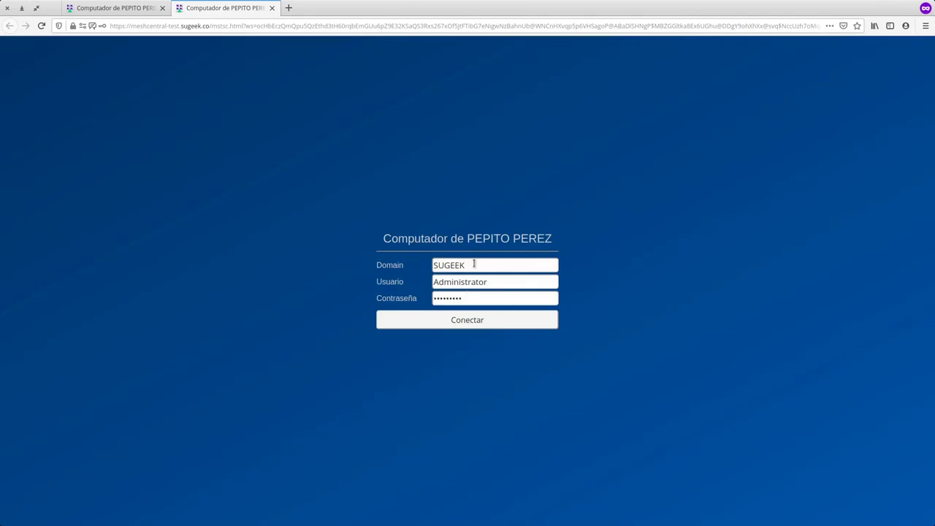
Switch to the Windows 10 virtual machine and sign in as SUGEEK\Administrator with the account password.
key(super)
click(555, 182)
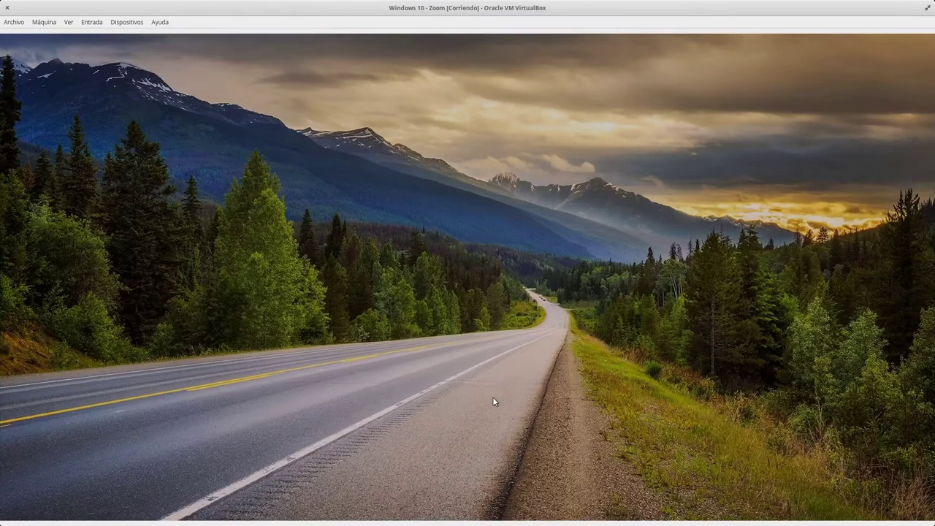
click(525, 365)
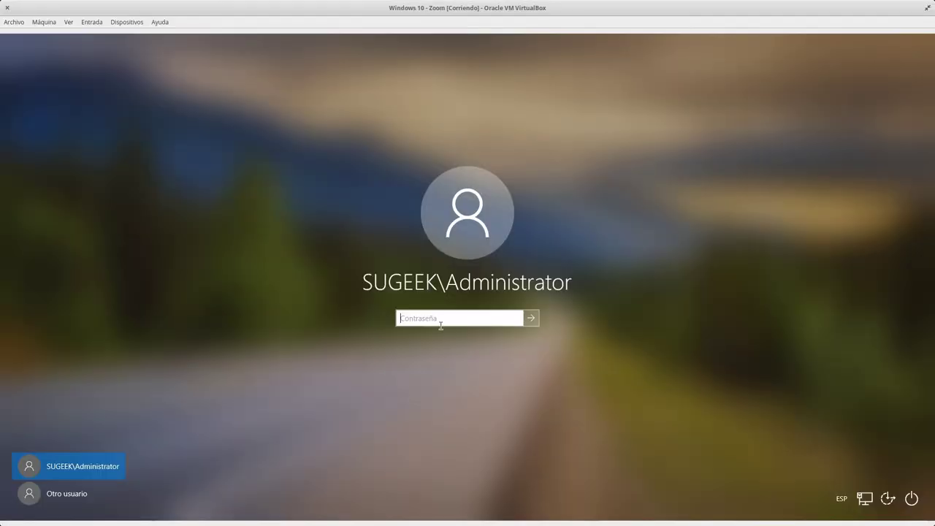
text(••)
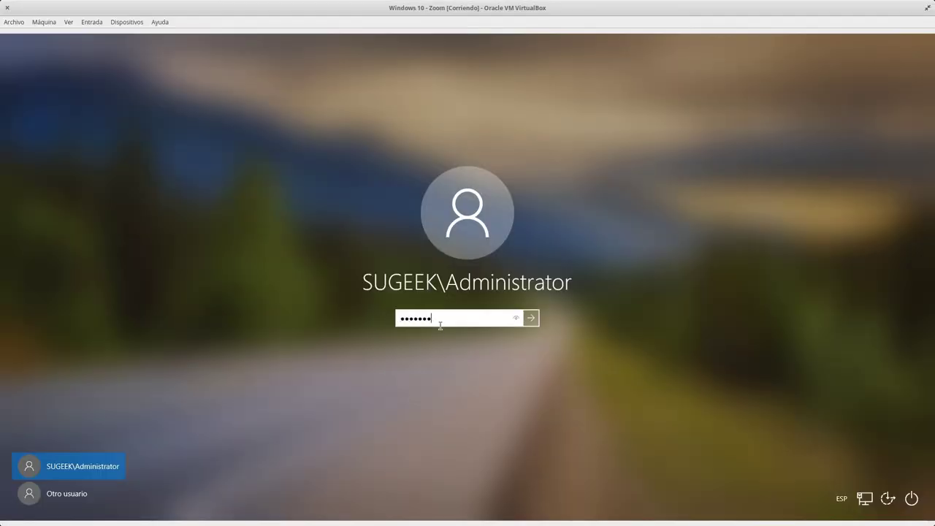
key(Return)
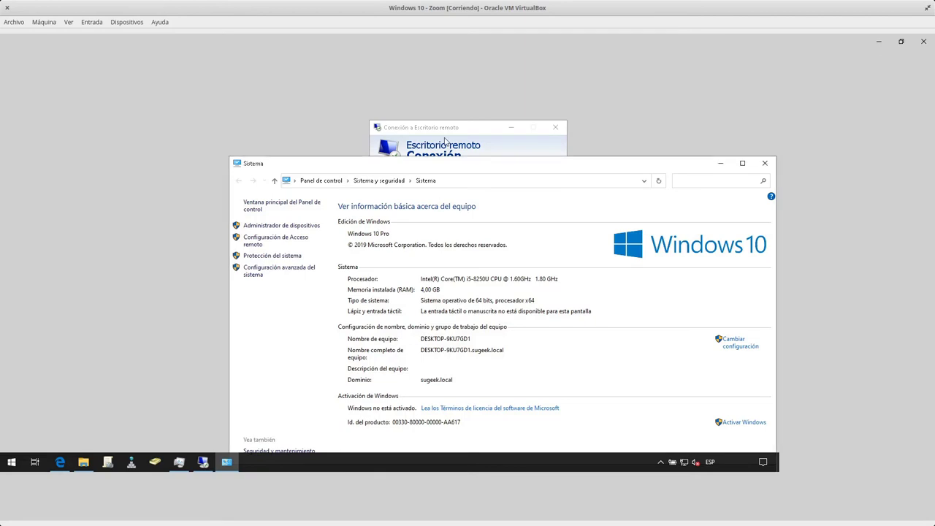
Connect through Remote Desktop Connection to 127.0.0.1:49958 with the account password, minimizing the System window and accepting the connection warnings.
click(527, 283)
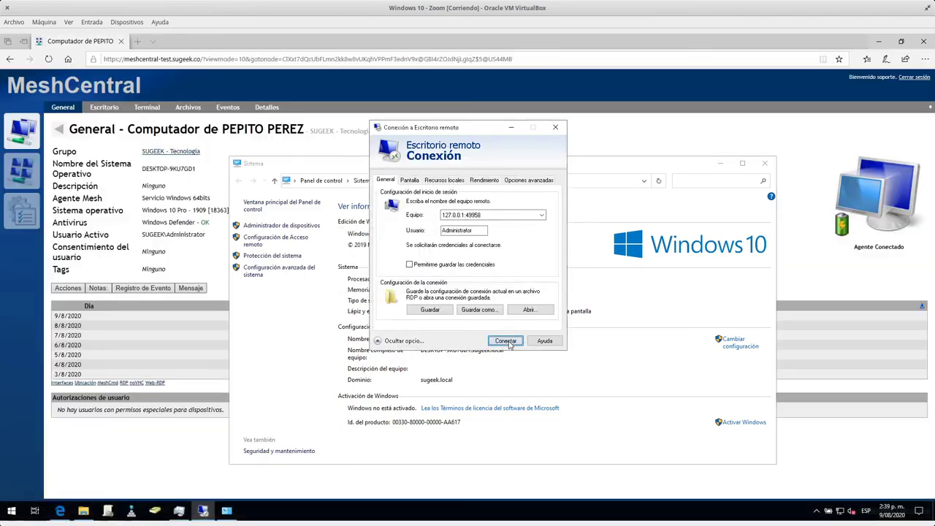
click(509, 343)
click(508, 296)
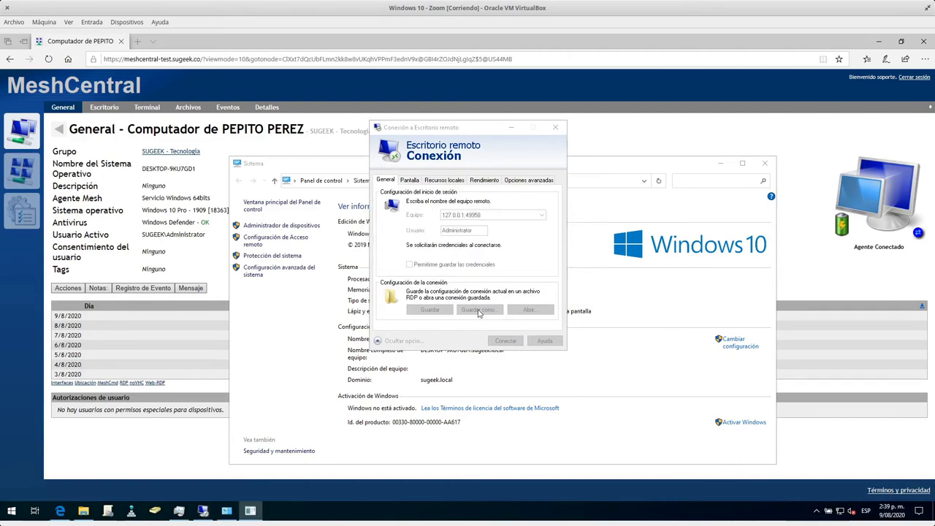
text(••)
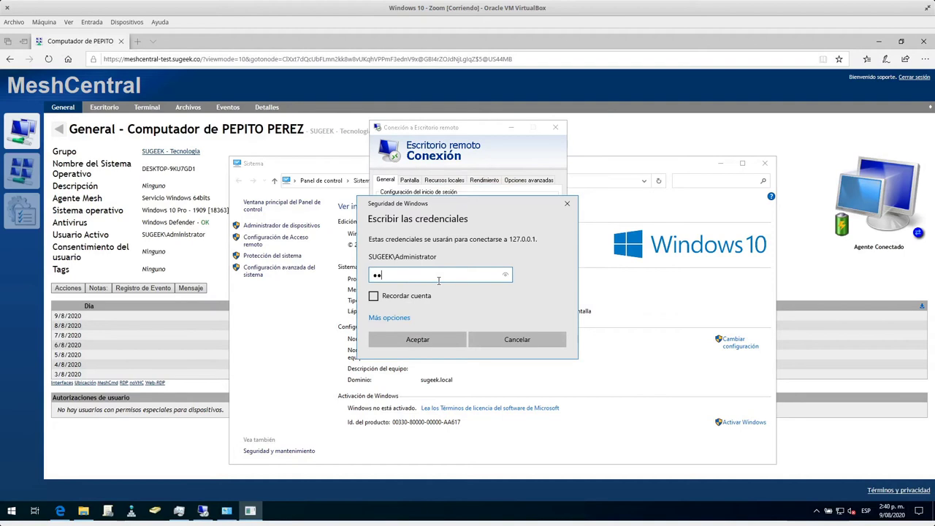
text(•••••••)
click(451, 340)
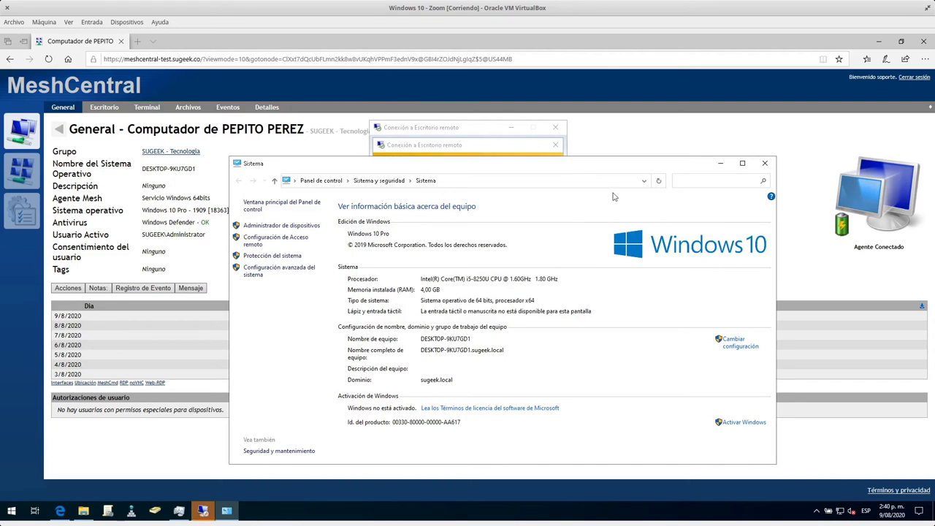
click(720, 163)
click(500, 319)
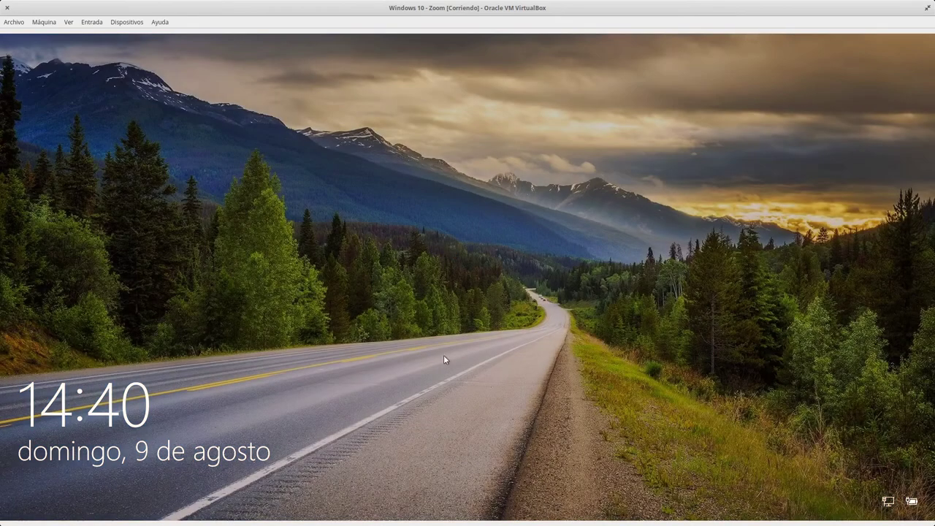
Unlock the Windows 10 virtual machine again by entering the SUGEEK\Administrator account password.
click(443, 358)
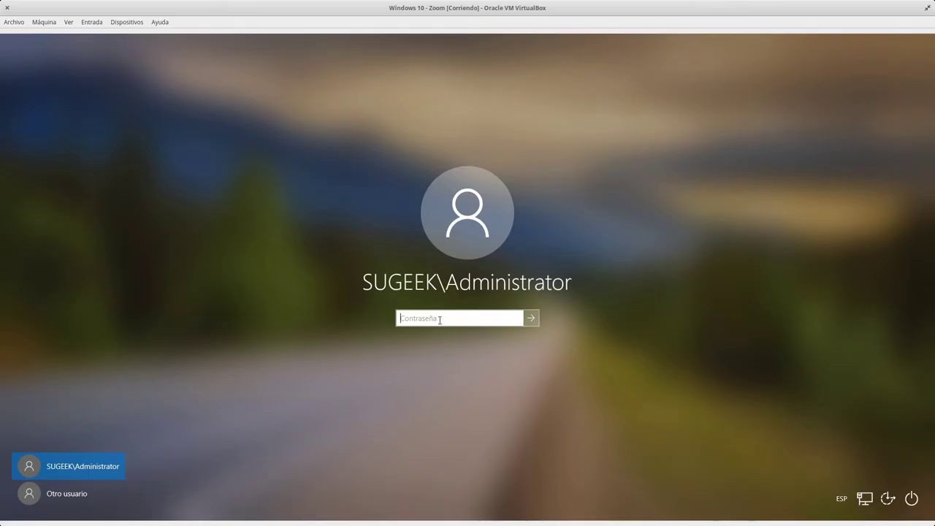
text(*********)
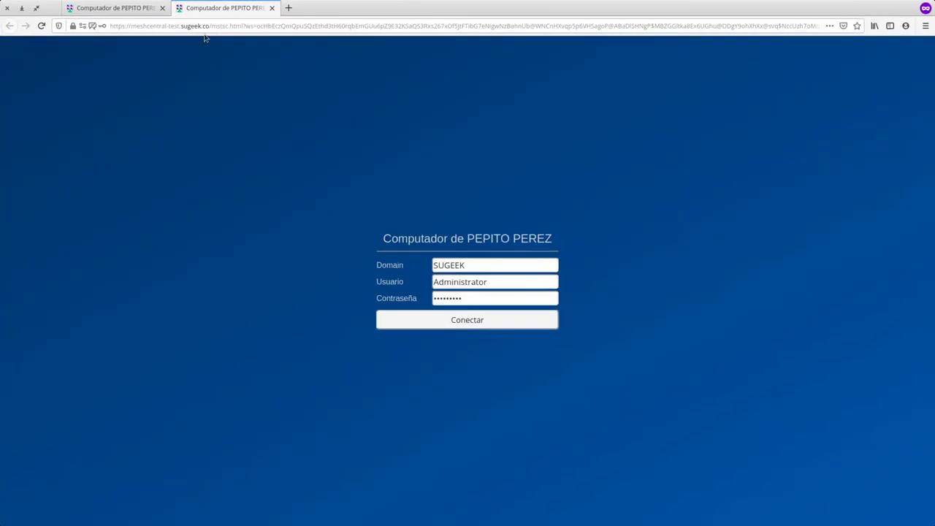
Close the Web-RDP browser page and return to the General page of computer DESKTOP-9KU7GD1 in MeshCentral.
click(109, 8)
click(219, 8)
click(272, 8)
click(29, 140)
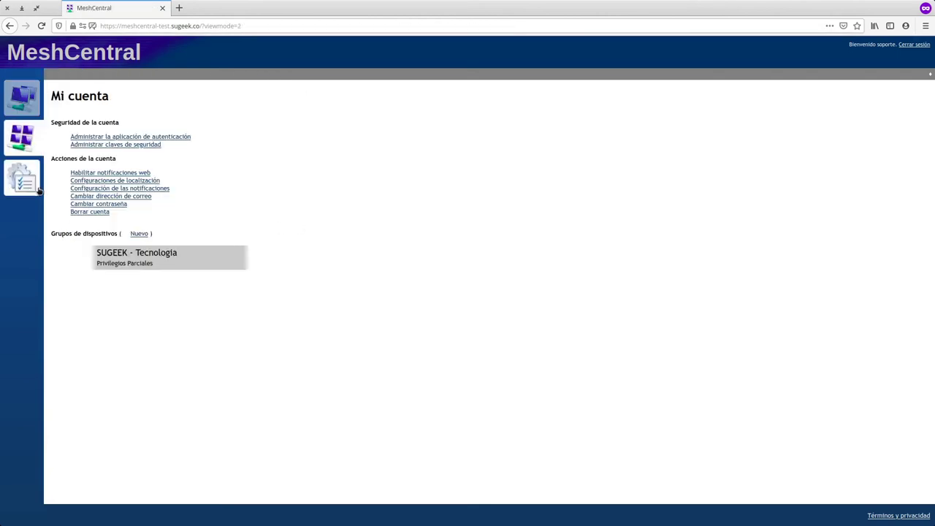
click(24, 107)
click(26, 127)
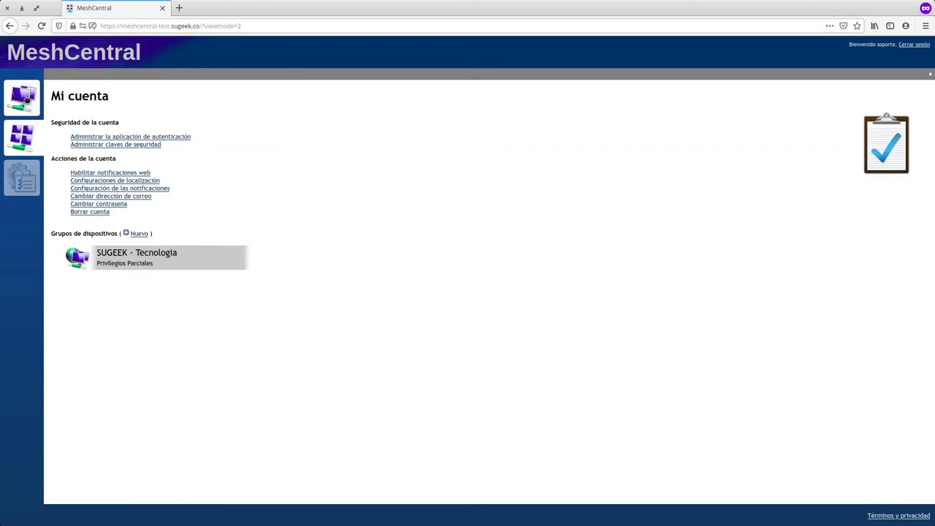
click(24, 104)
click(190, 146)
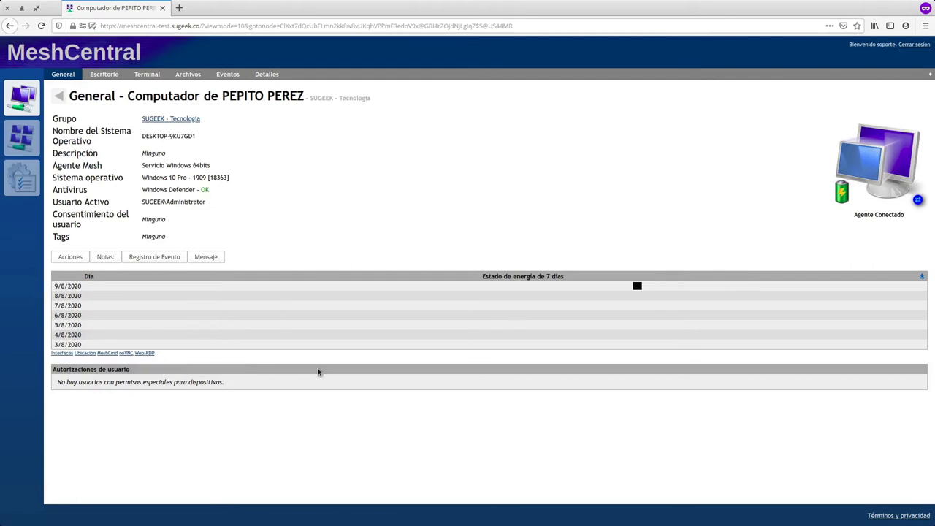
Open a noVNC session for the computer and start its connection.
click(126, 353)
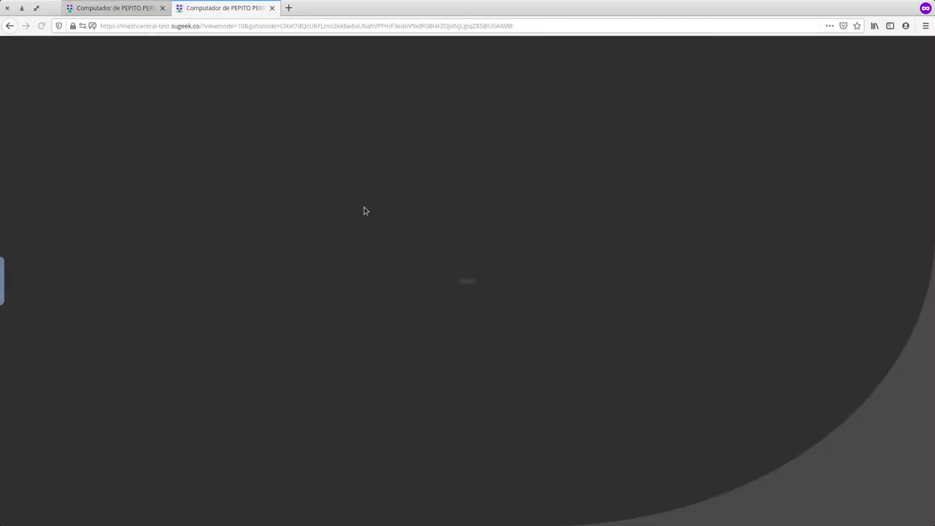
click(107, 6)
click(202, 5)
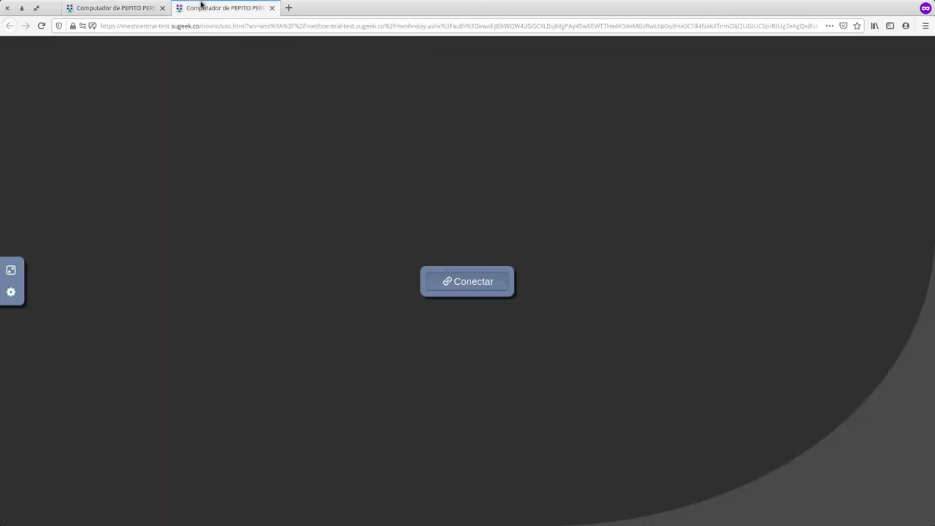
click(435, 270)
Open the Escritorio page of computer DESKTOP-9KU7GD1 and start a desktop connection to its Console session.
click(119, 8)
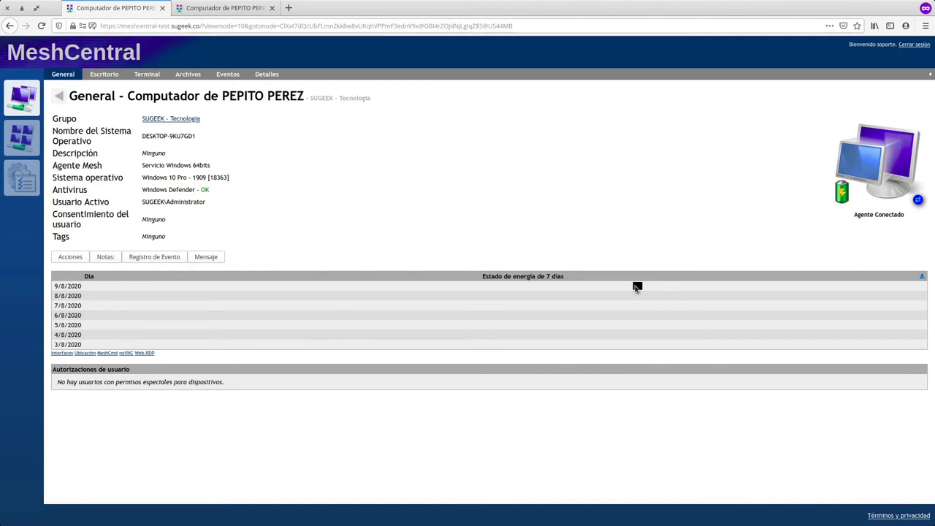
mouse_move(635, 288)
click(242, 8)
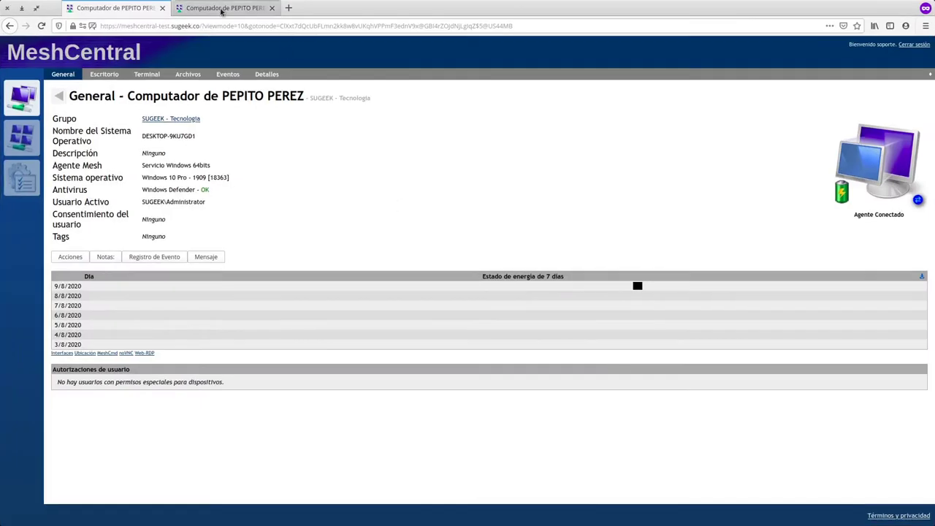
click(221, 9)
click(139, 9)
click(104, 73)
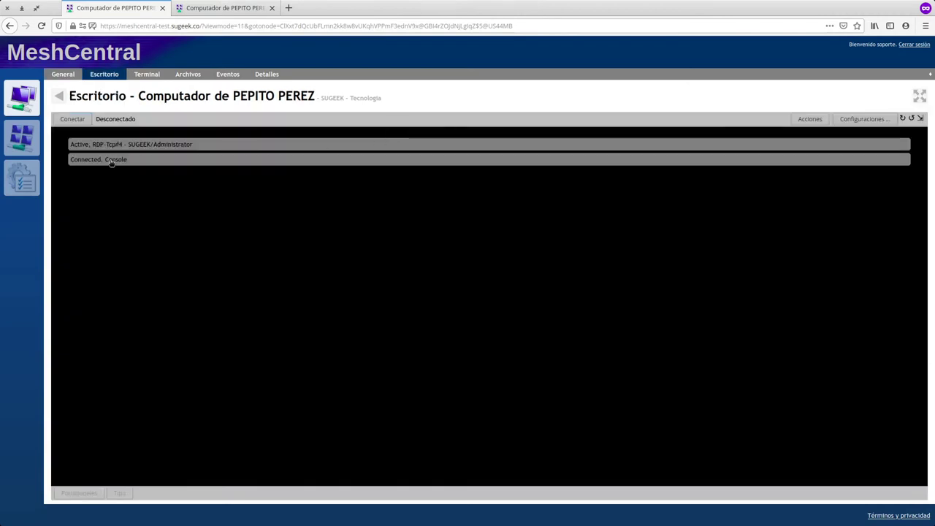
click(128, 160)
Close the noVNC page and check the desktop connection on the Windows 10 virtual machine.
click(212, 8)
click(272, 8)
click(84, 117)
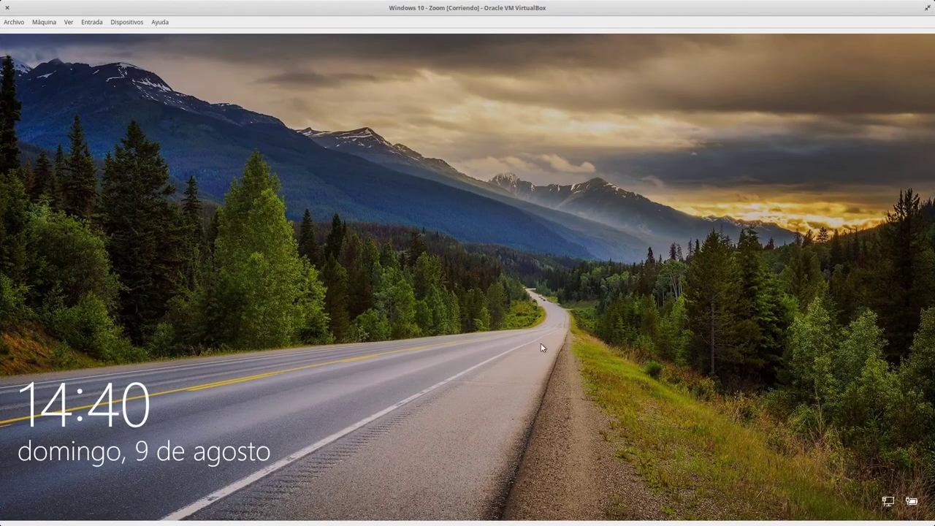
click(301, 307)
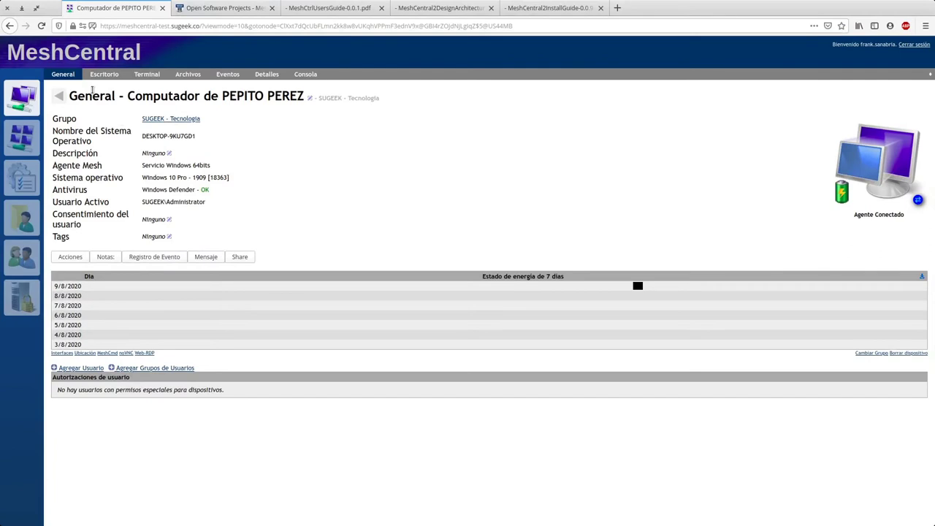
Turn off the user consent request for Terminal and Archivos in the SUGEEK - Tecnologia device group's consent settings.
click(59, 96)
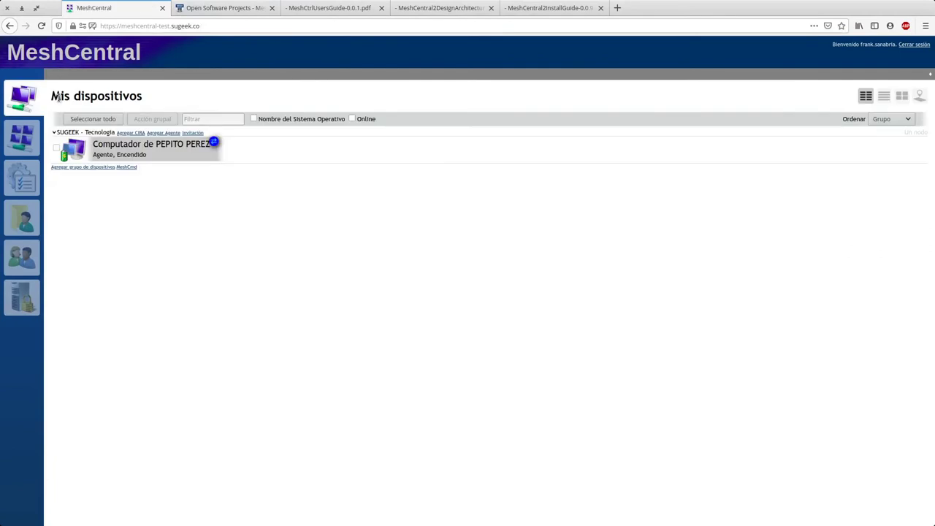
click(100, 132)
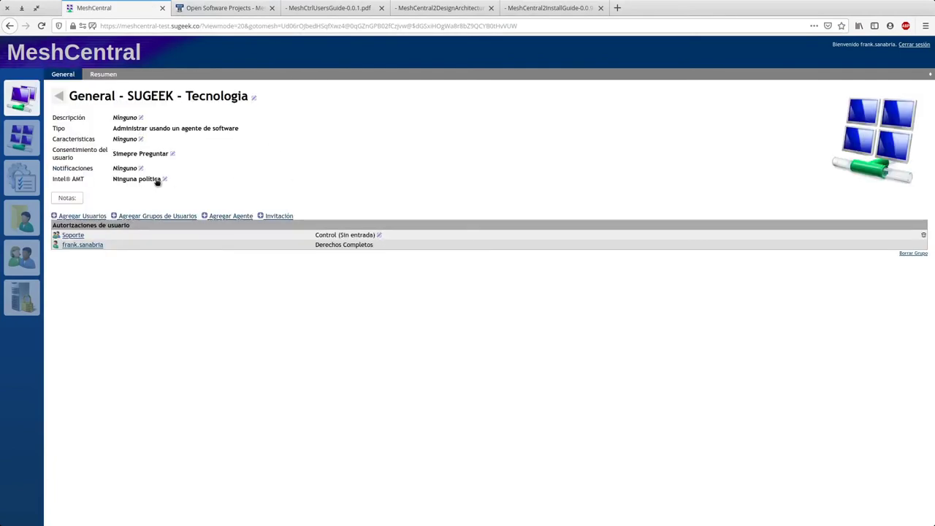
click(172, 153)
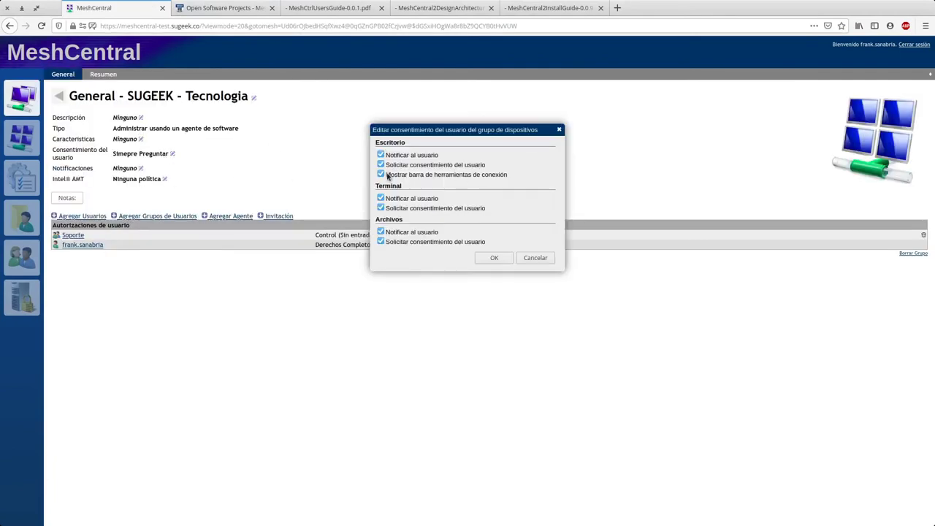
click(381, 208)
click(382, 242)
click(493, 258)
Connect to the Escritorio of computer DESKTOP-9KU7GD1, trying session RDP-Tcp#5 and reconnecting, and bring up the Windows sign-in prompt.
click(59, 95)
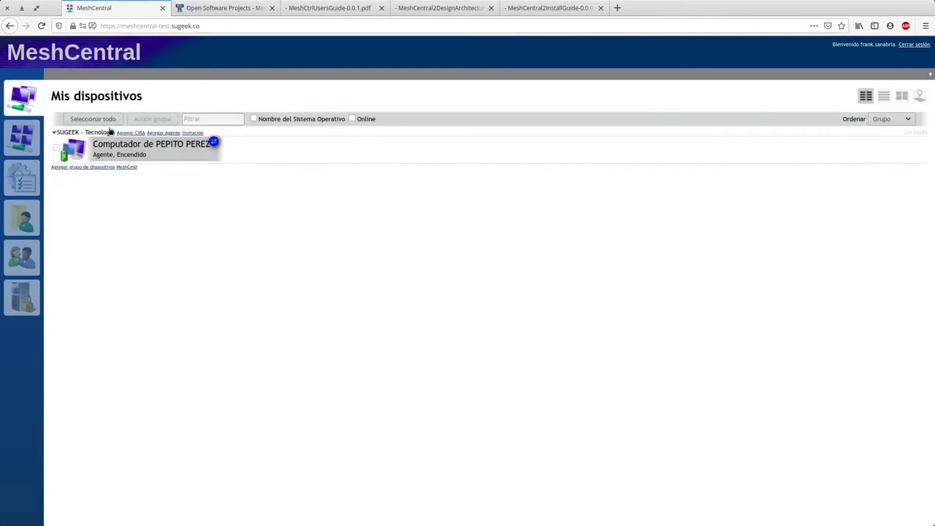
click(109, 139)
click(104, 74)
click(83, 119)
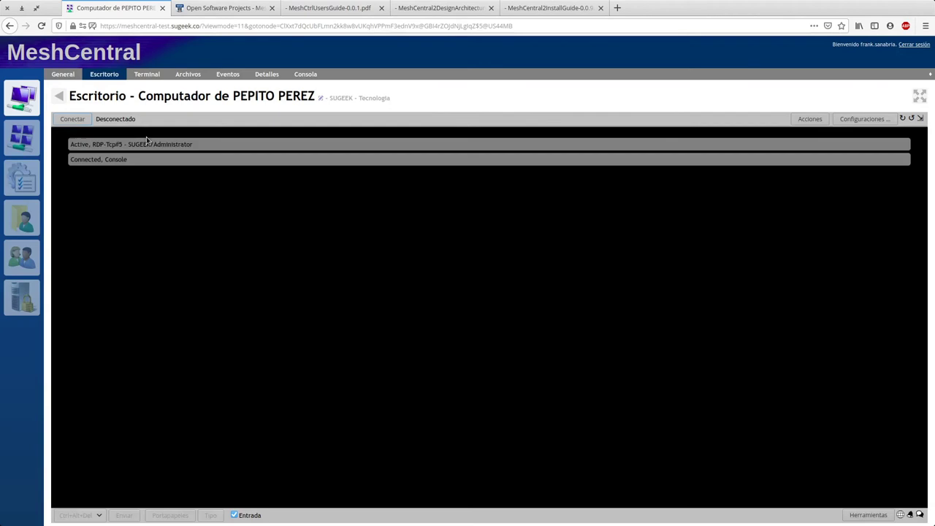
click(80, 147)
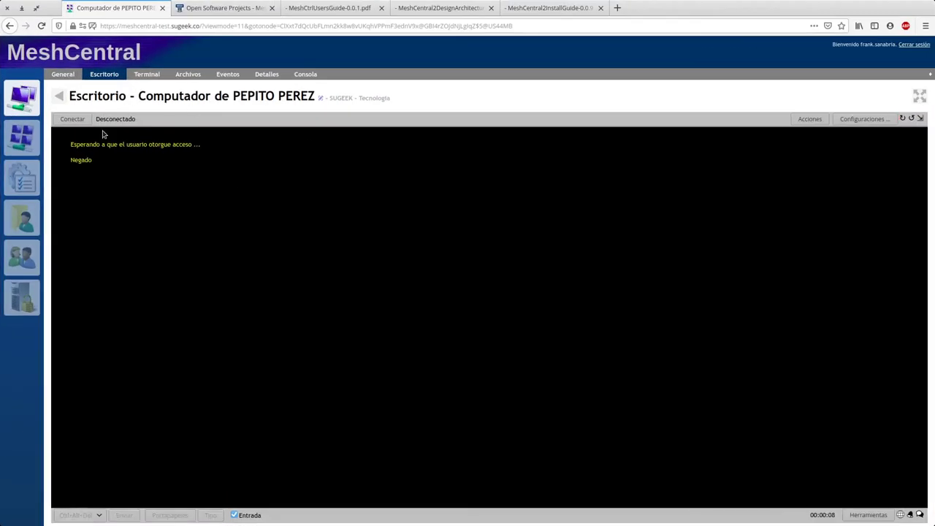
click(71, 121)
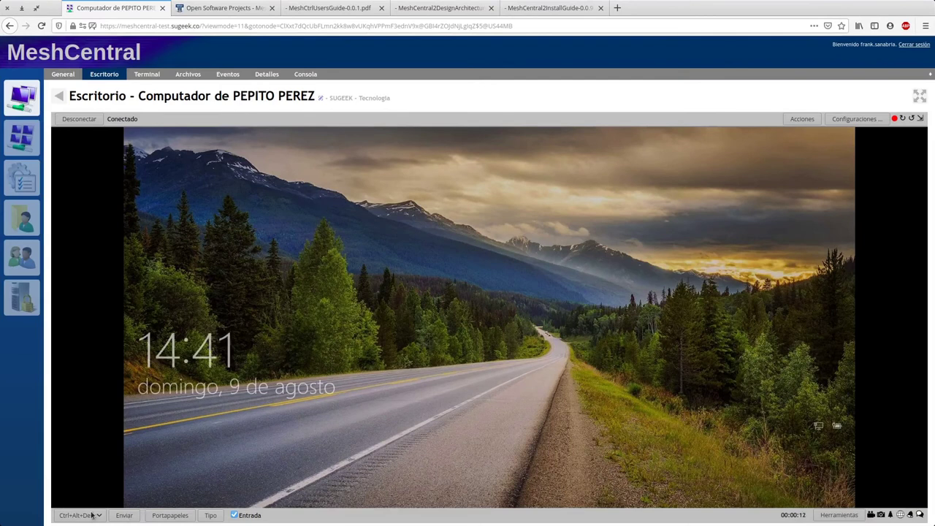
click(241, 487)
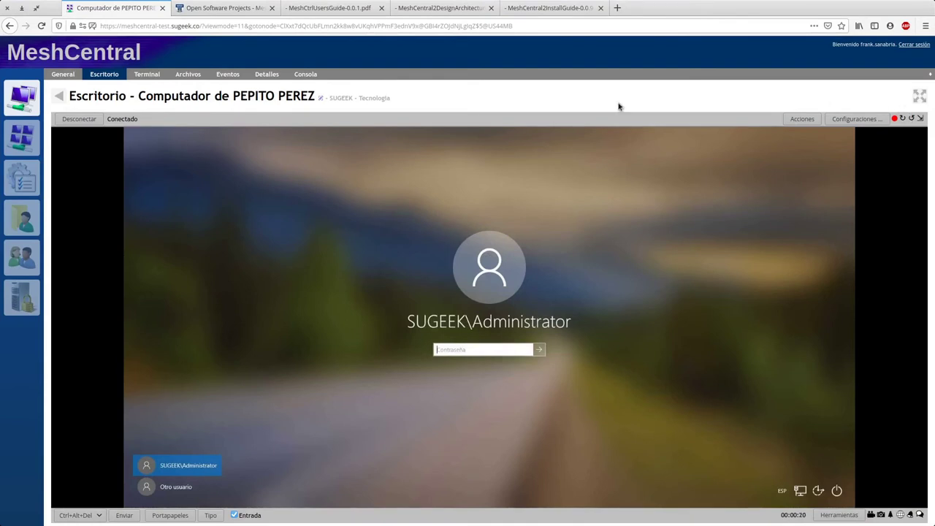
Expand the remote desktop view to fill the browser page and sign in as SUGEEK\Administrator with the account password.
click(920, 97)
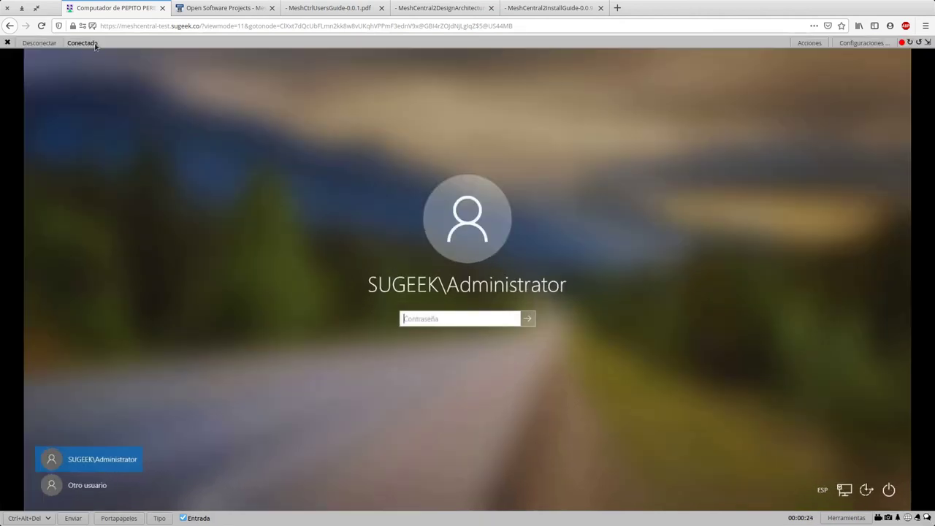
click(7, 42)
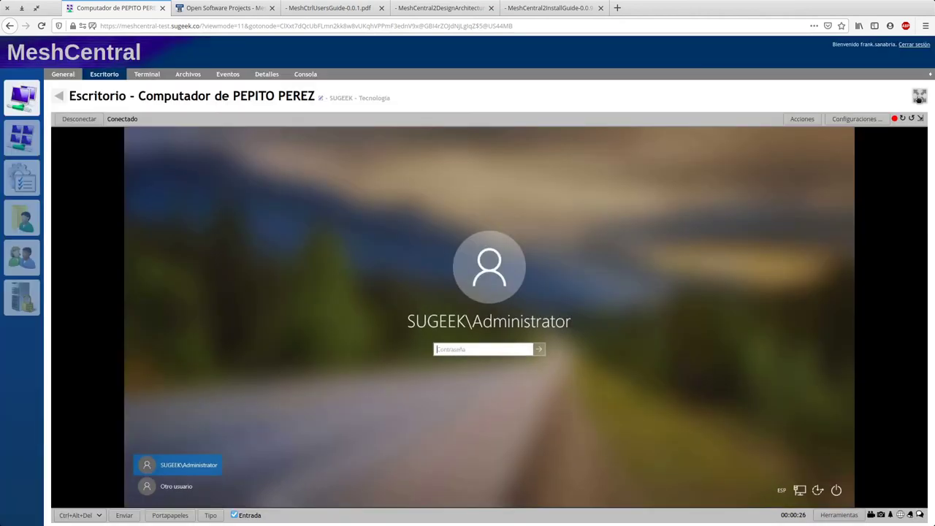
click(920, 96)
click(12, 42)
click(920, 97)
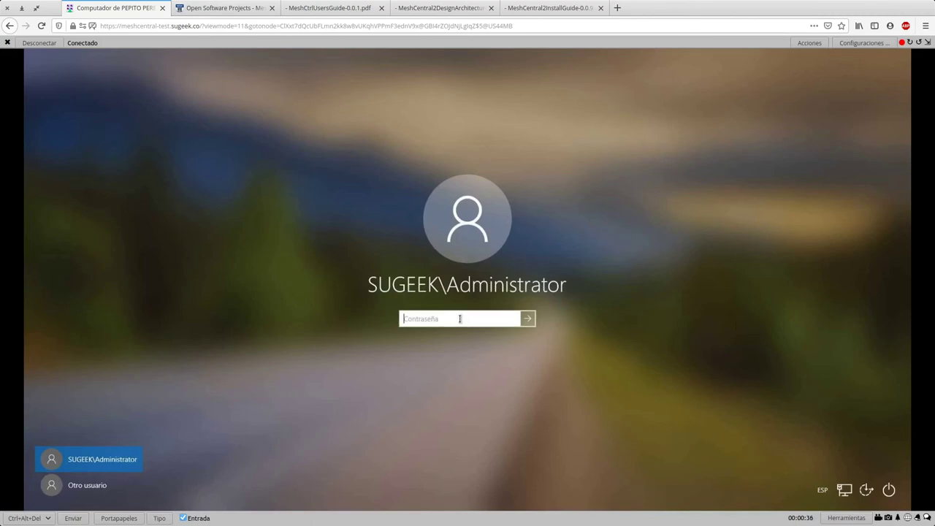
text(•••••••••)
click(526, 319)
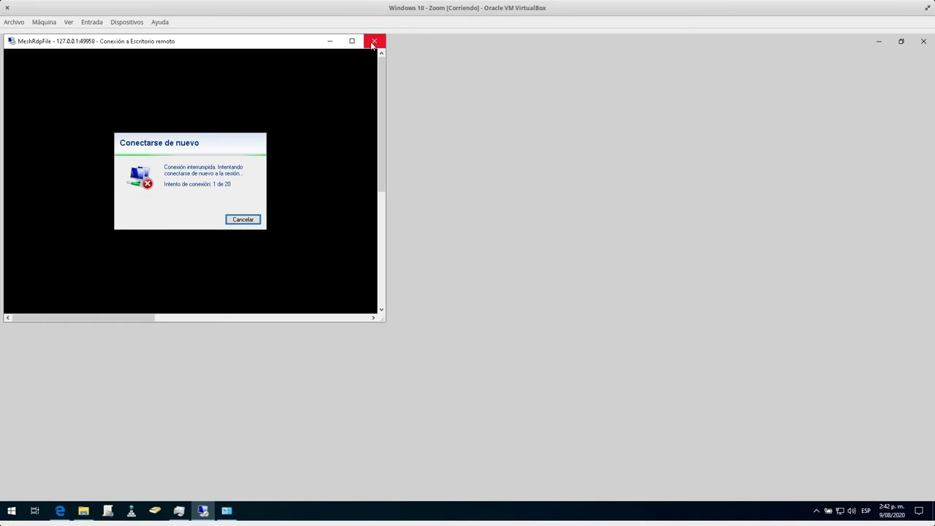
Close the Remote Desktop Connection and browser windows in the virtual machine, and reconnect MeshCentral's desktop in the expanded view.
click(374, 41)
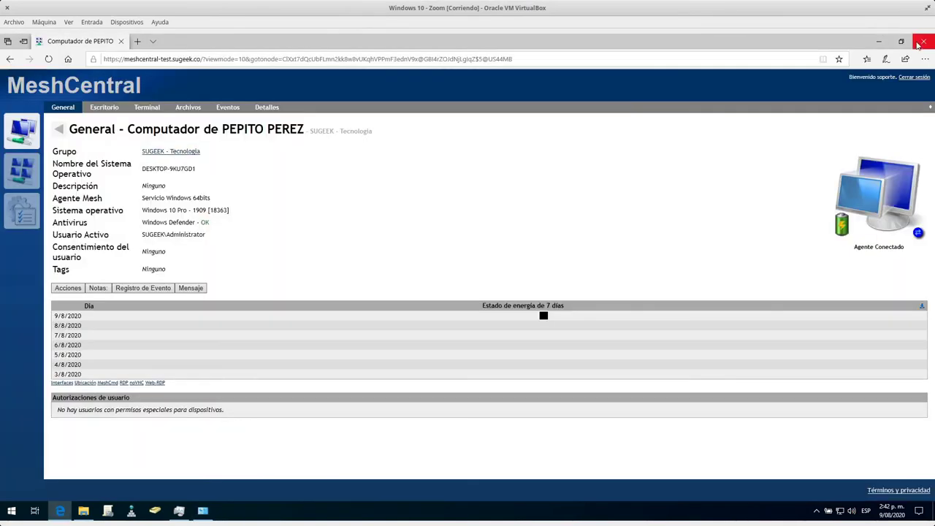
click(920, 42)
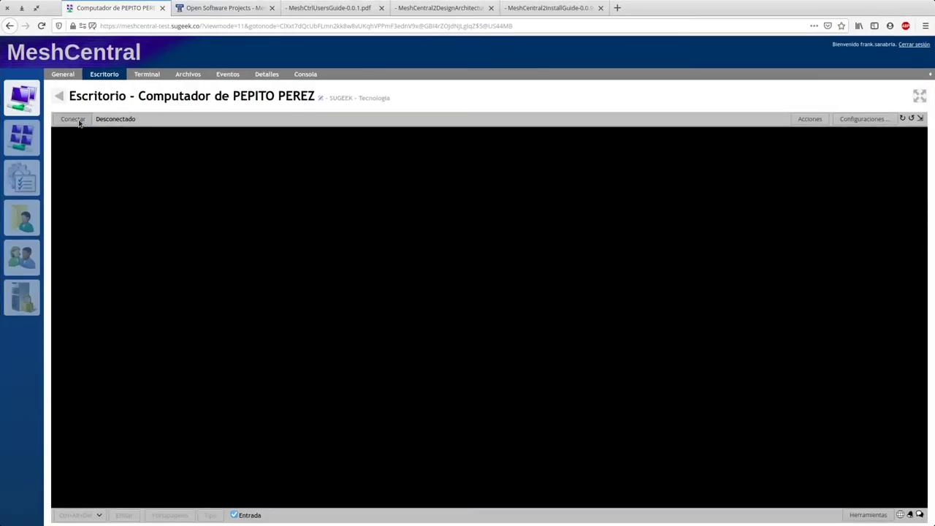
click(79, 119)
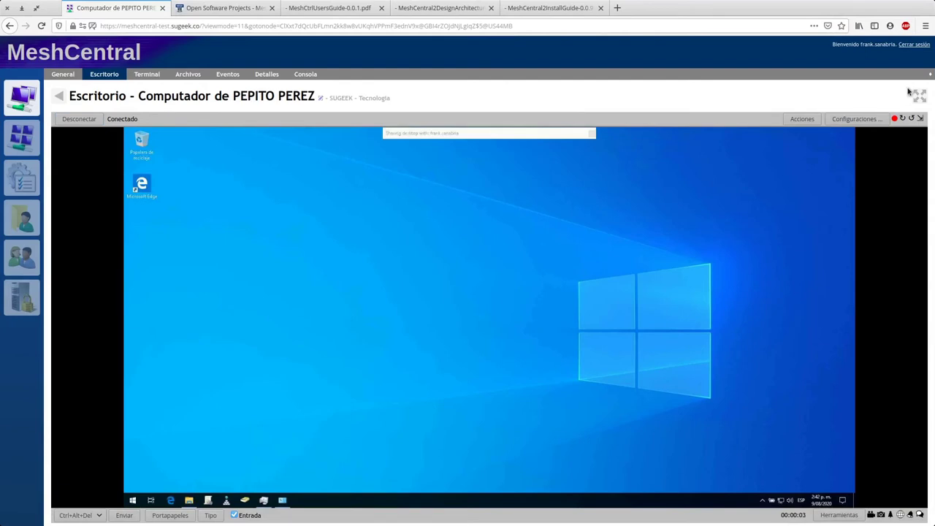
click(920, 96)
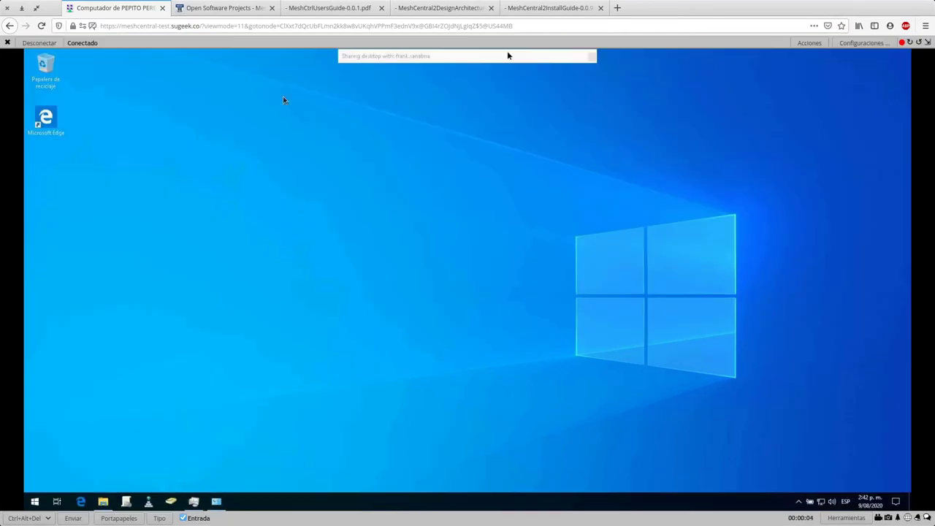
Review the operations available in the device actions dialog and leave it without running any.
click(796, 46)
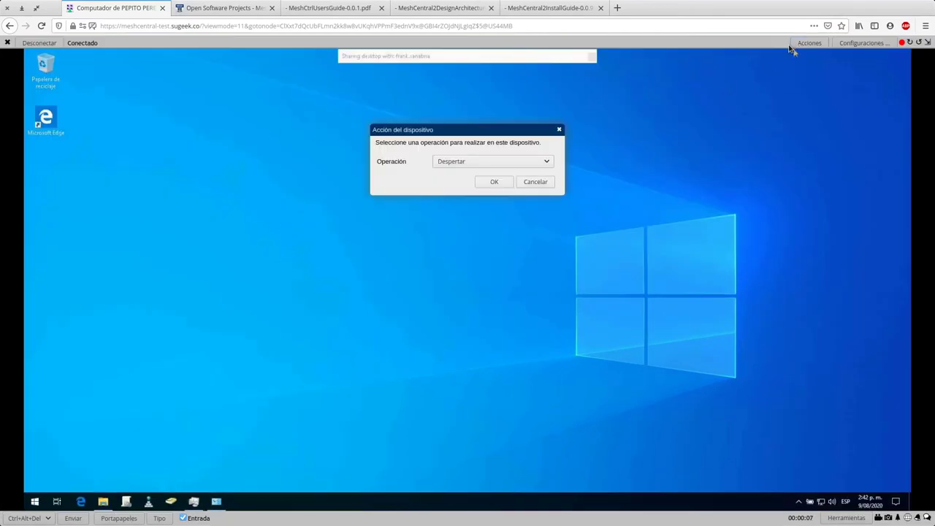
click(471, 161)
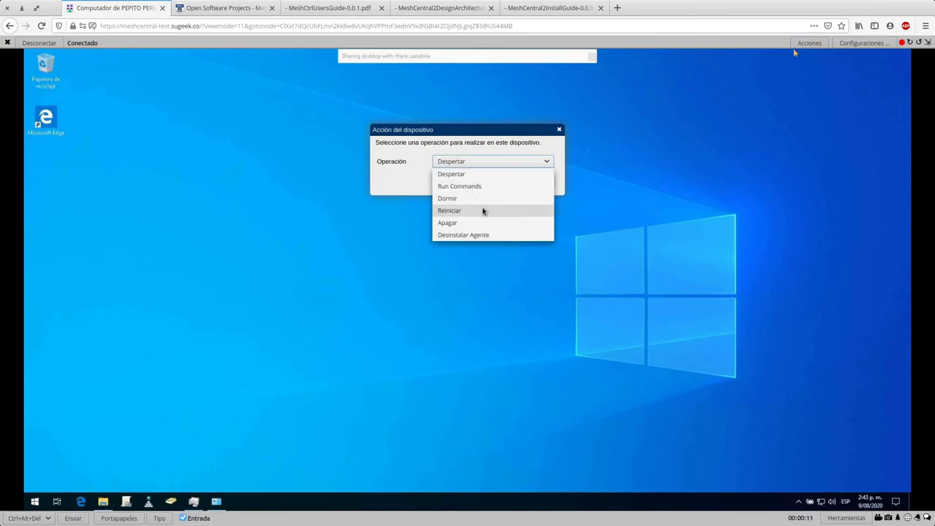
click(412, 159)
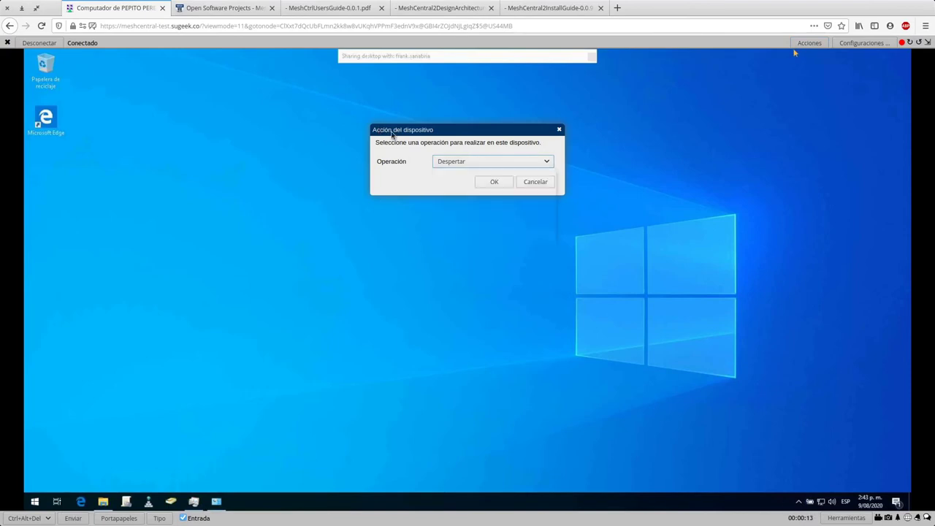
click(539, 184)
Review the Calidad options in the remote desktop settings and cancel without changing them.
click(860, 43)
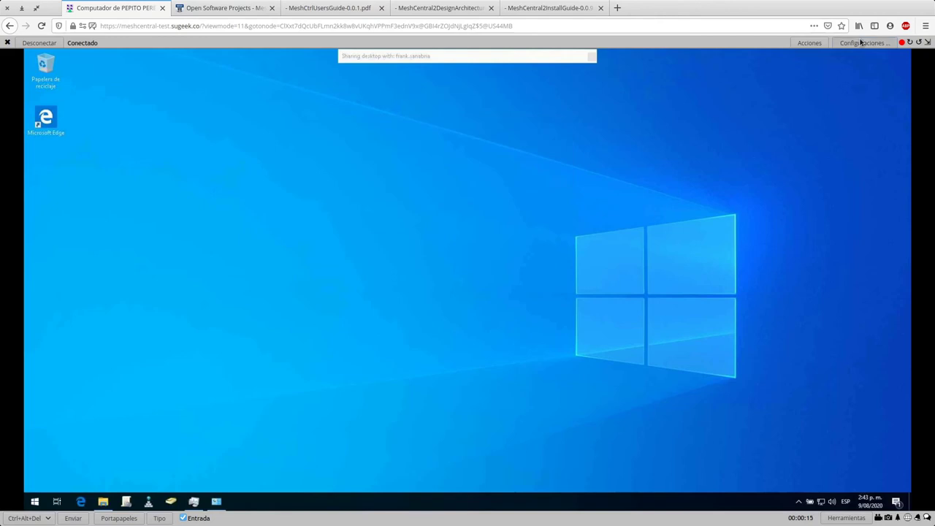
click(510, 170)
click(439, 144)
click(529, 168)
click(531, 172)
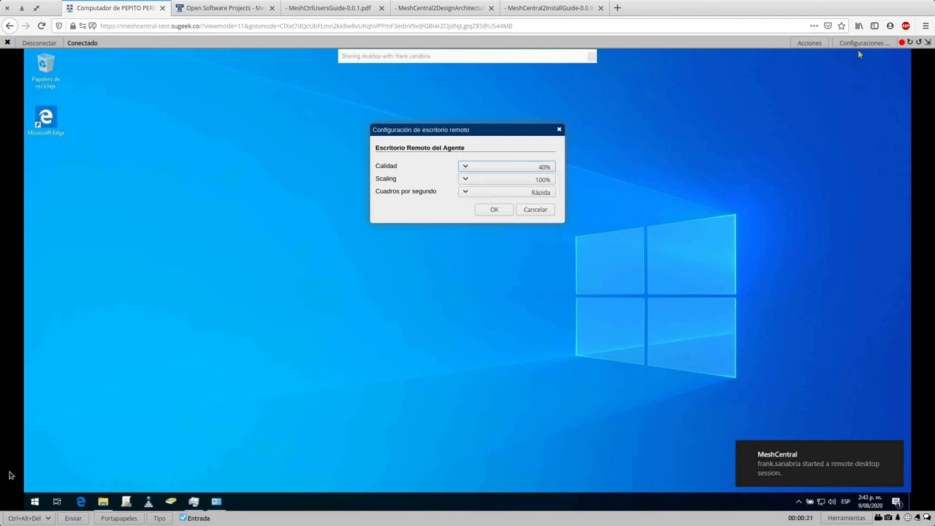
click(537, 209)
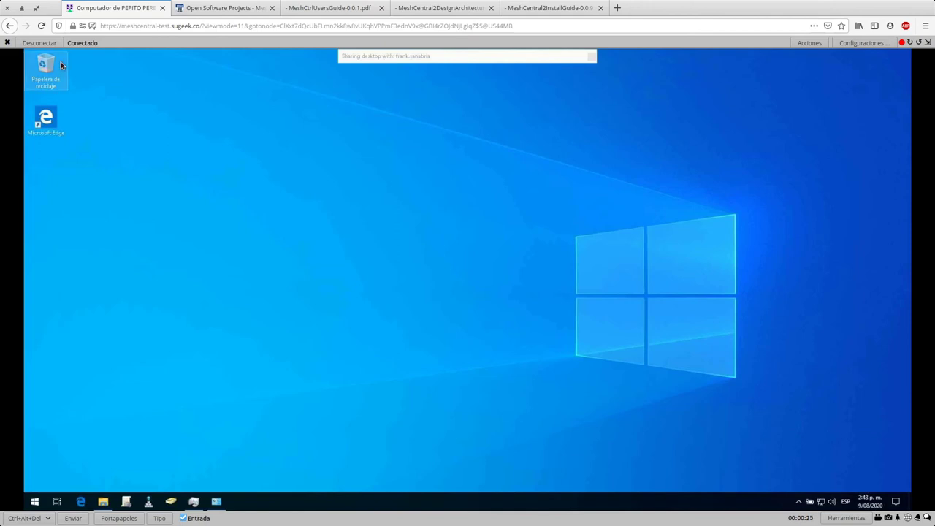
Set the remote desktop quality (Calidad) to 60%.
click(842, 46)
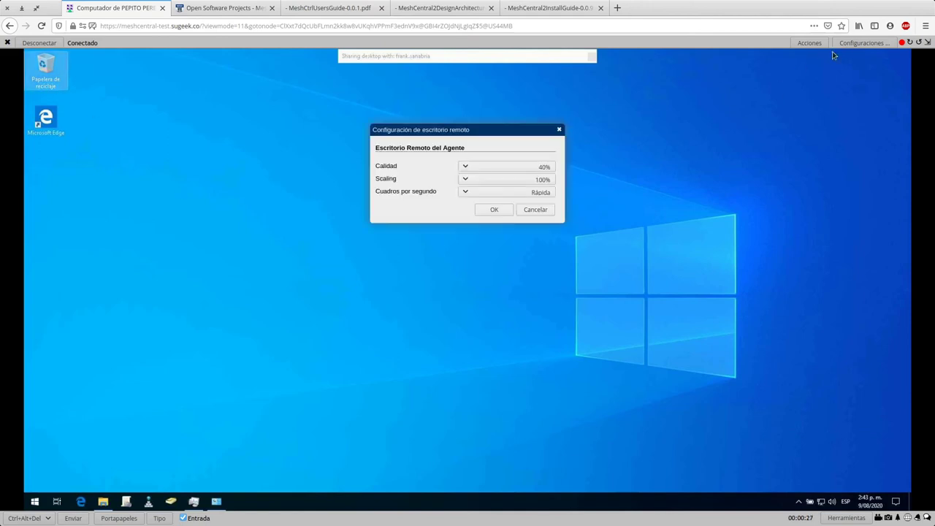
click(512, 168)
click(517, 177)
click(497, 209)
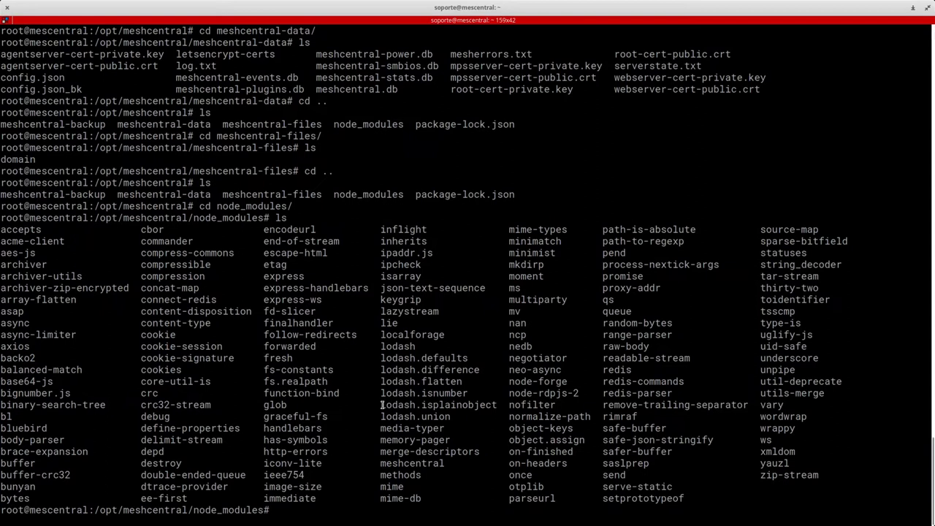
Switch to the server terminal, go to the meshcentral-data folder, list its files and open config.json in nano.
text(nanmo)
key(ctrl+c)
text(cd ..)
key(Return)
text(cd mes)
key(Tab)
text(d)
key(Tab)
key(Return)
text(ls)
key(Return)
text(nano config.json)
key(Return)
Look through the settings and domains sections of config.json, including the AllowHighQualityDesktop option.
key(Down)
key(Down)
key(Down)
key(Down)
key(Down)
key(Down)
key(Down)
key(Down)
key(Down)
key(Down)
key(Down)
key(Down)
key(Down)
key(Down)
key(Down)
key(Down)
key(Down)
key(Down)
key(Down)
key(Down)
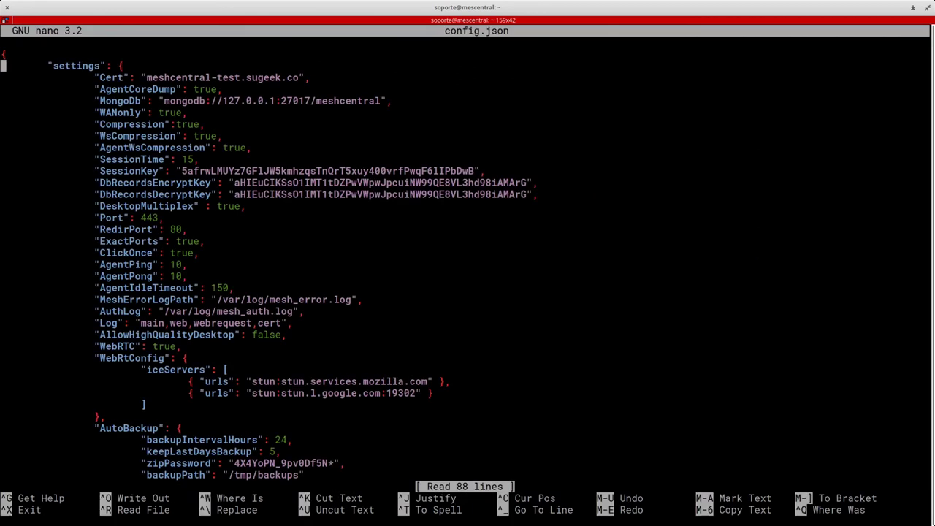
key(Down)
key(Down)
key(Down)
key(Down)
key(Down)
key(Down)
key(Down)
key(Down)
key(Down)
key(Down)
key(Down)
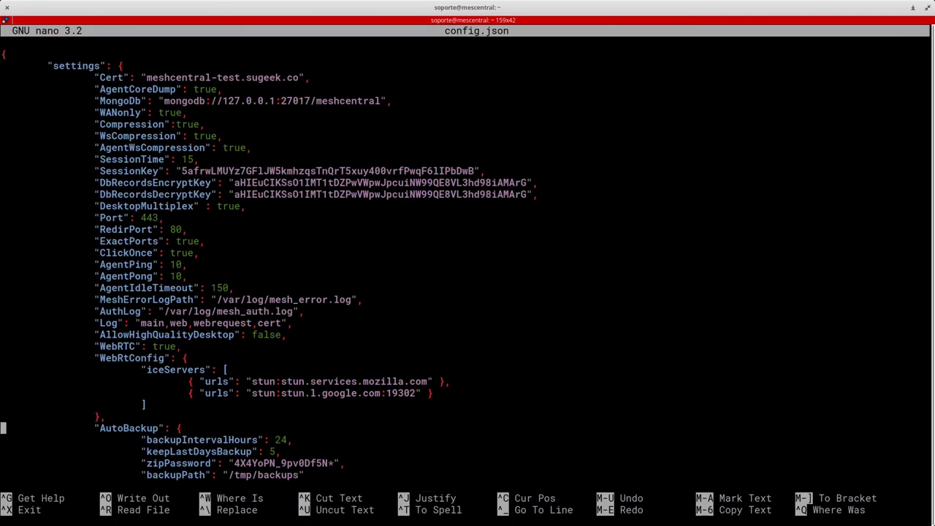
key(Up)
key(Up)
key(Up)
key(Up)
key(Up)
key(Up)
key(Up)
key(Up)
key(Up)
key(Up)
key(Up)
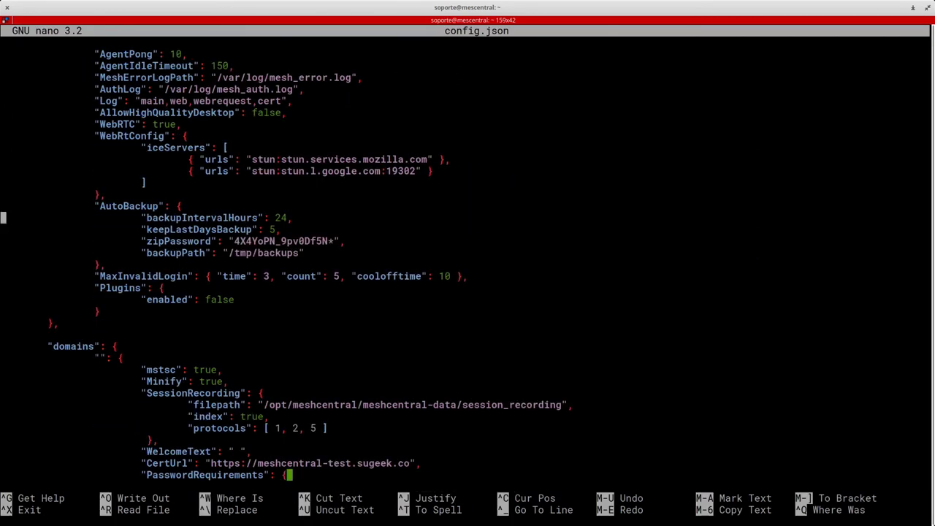
key(Up)
key(Up)
key(Up)
key(End)
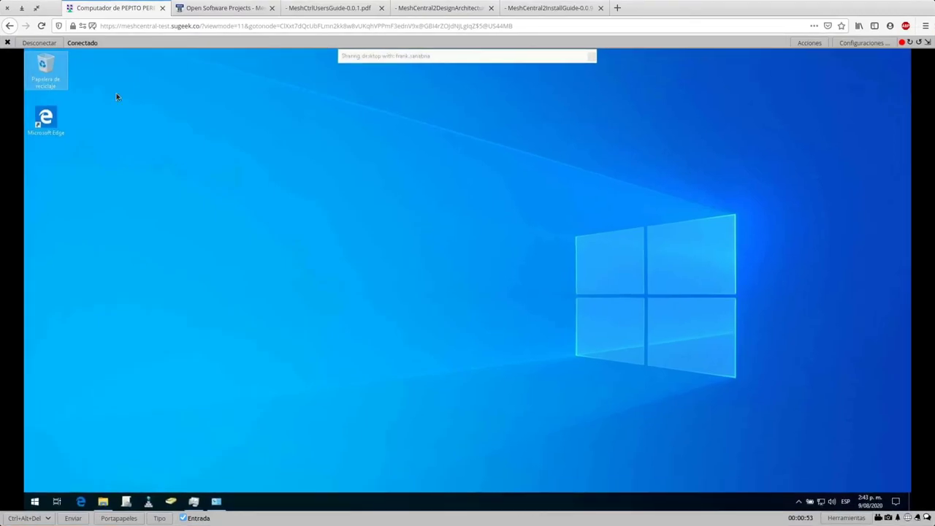
Return to the MeshCentral desktop session and check which quality values its settings offer, leaving them unchanged.
click(863, 43)
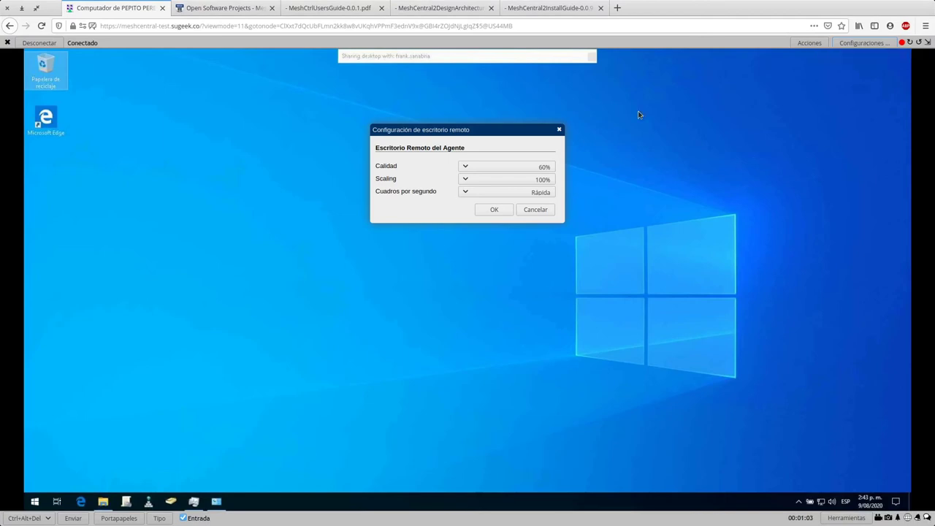
click(522, 166)
click(522, 201)
click(544, 212)
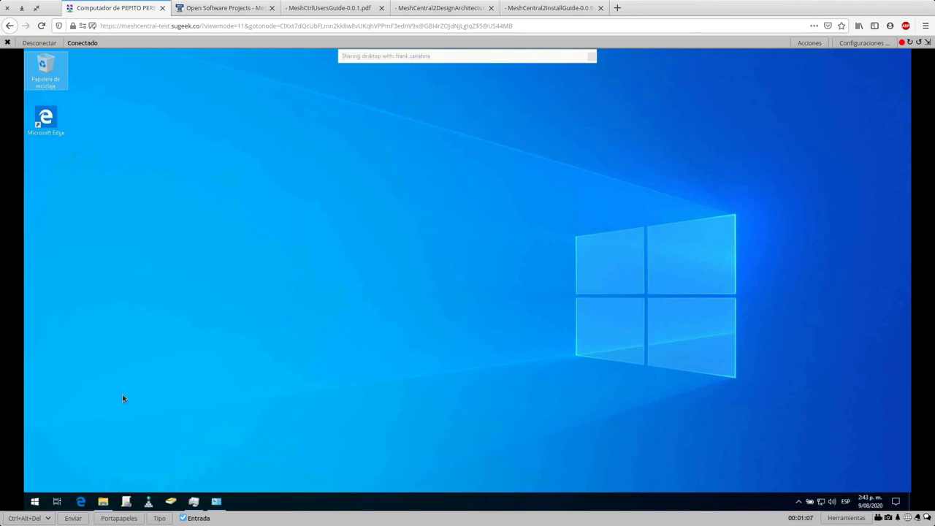
Set the remote desktop quality (Calidad) to 40%, keeping Scaling at 100% and the frame rate (Cuadros por segundo) at Rápida.
click(35, 502)
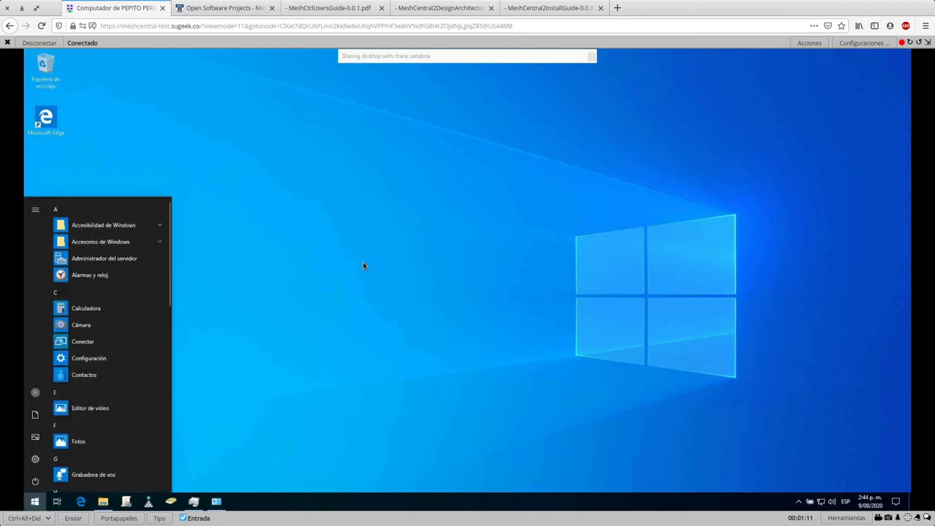
click(387, 257)
click(855, 43)
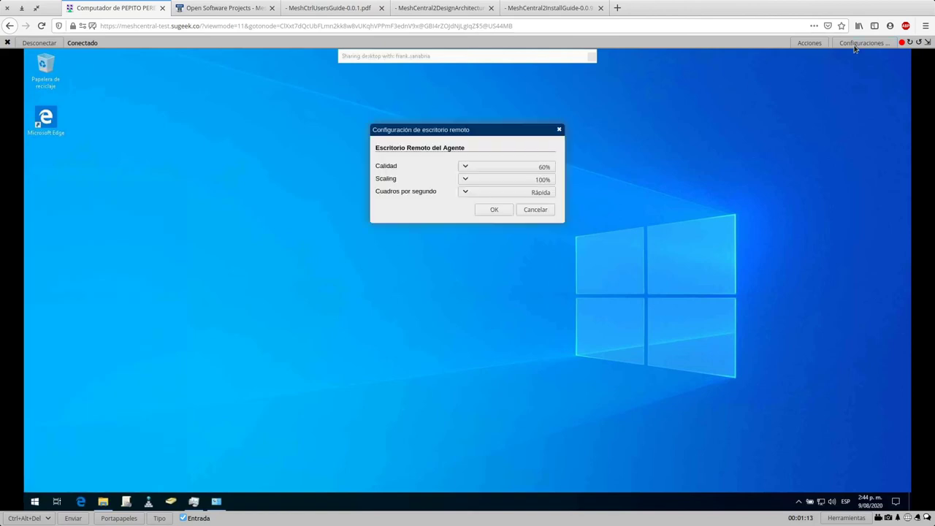
click(495, 167)
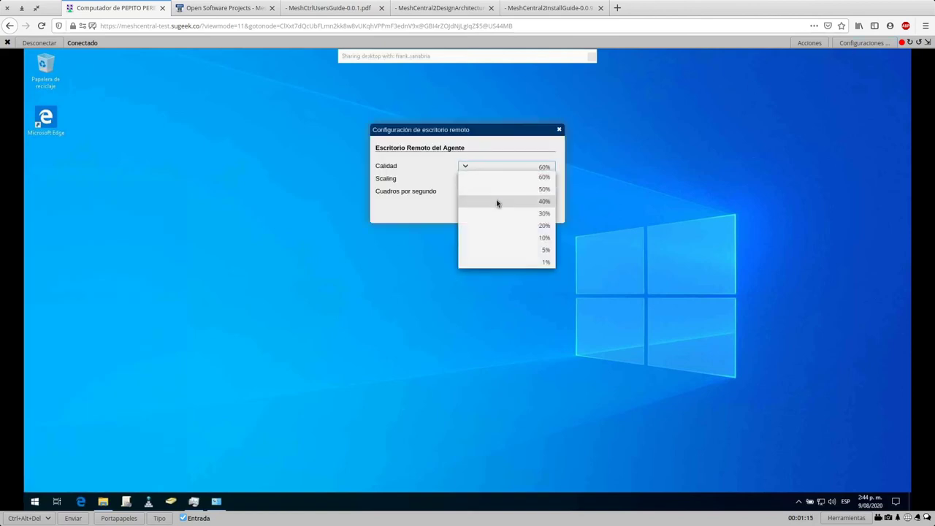
click(497, 204)
click(513, 180)
click(513, 187)
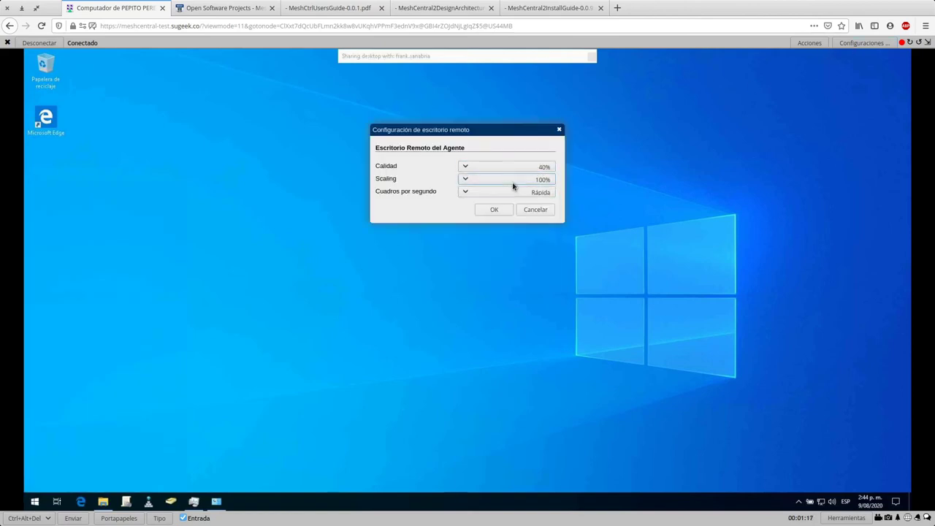
click(537, 194)
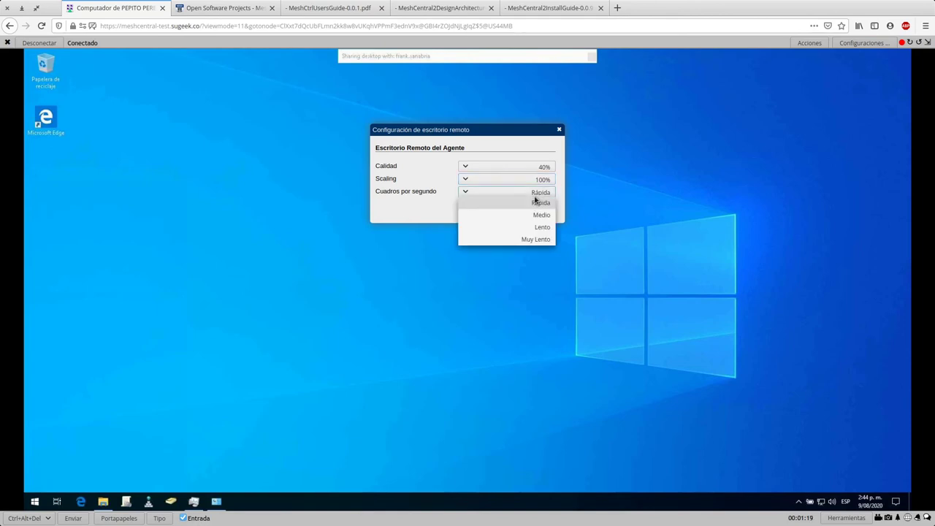
click(536, 200)
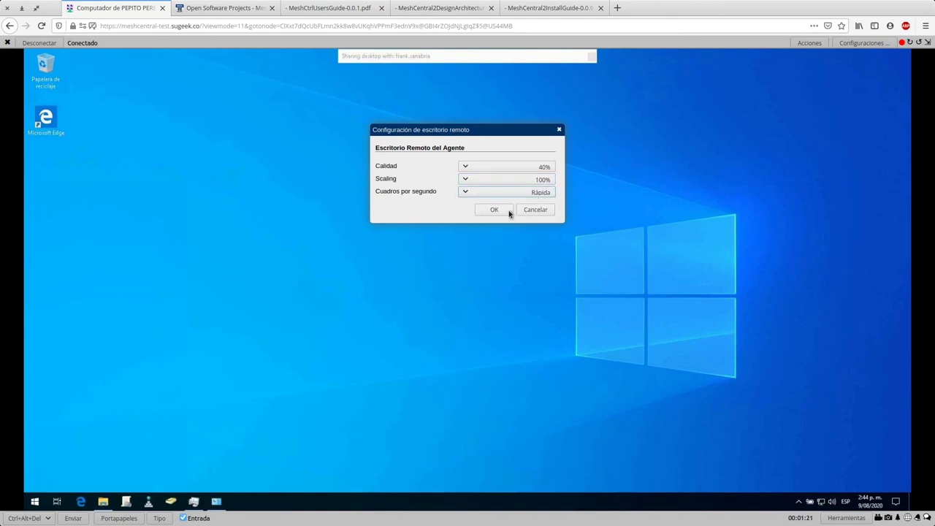
click(507, 213)
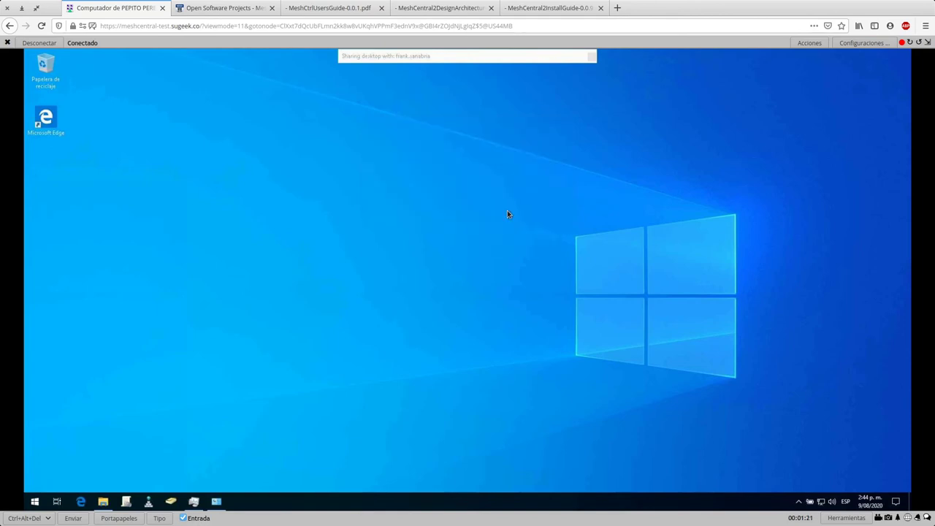
Open Windows Settings and the computer name properties from Sistema on the remote computer, and stretch the remote view to the full browser width.
click(36, 503)
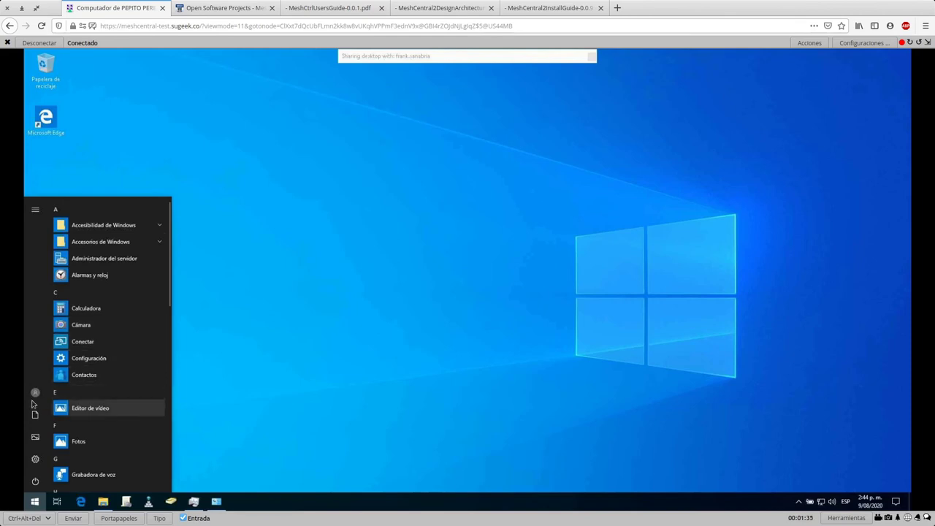
mouse_move(35, 460)
click(67, 459)
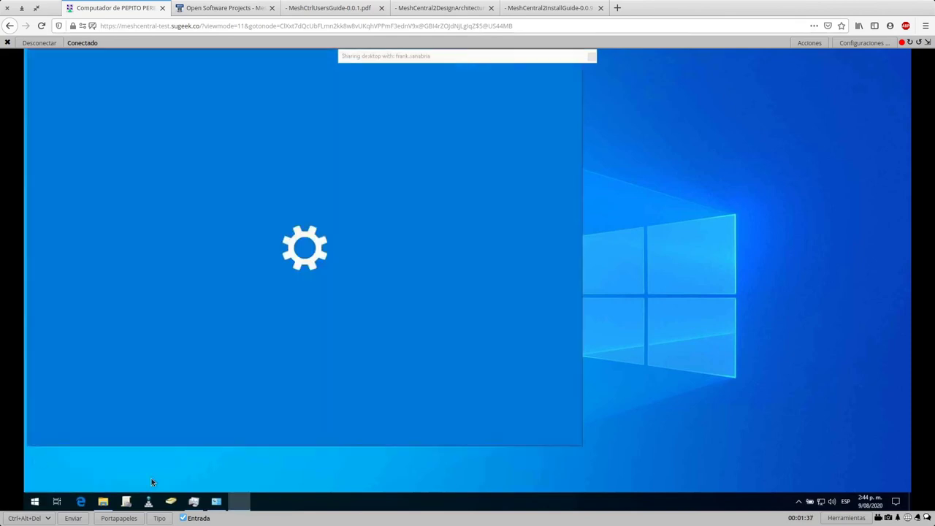
key(super+Pause)
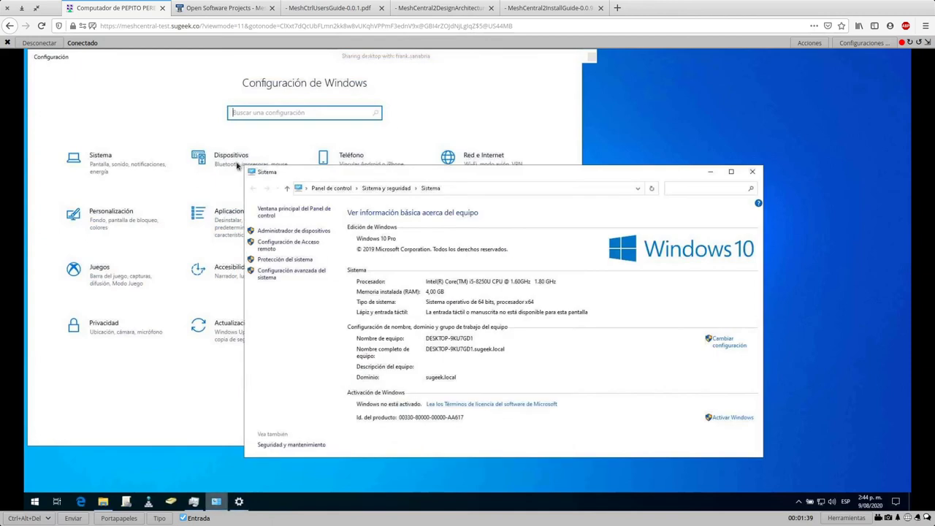
click(723, 341)
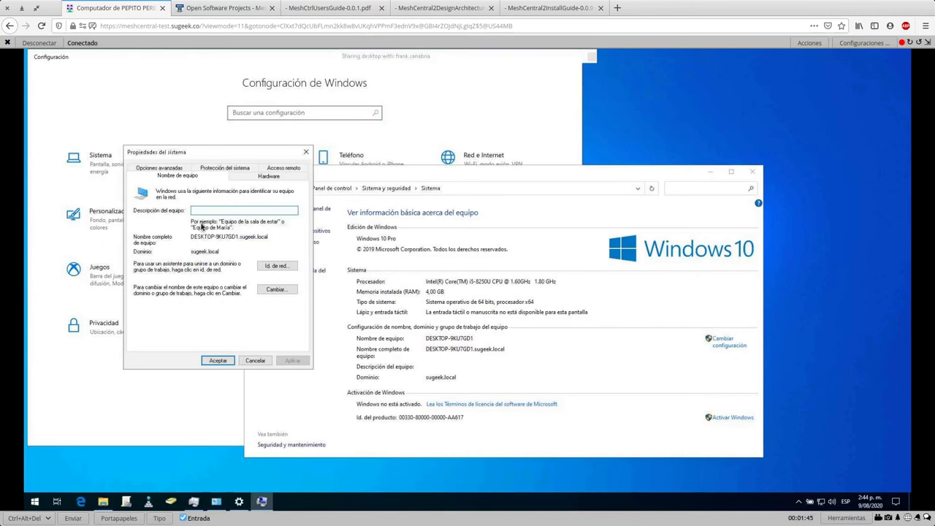
click(926, 45)
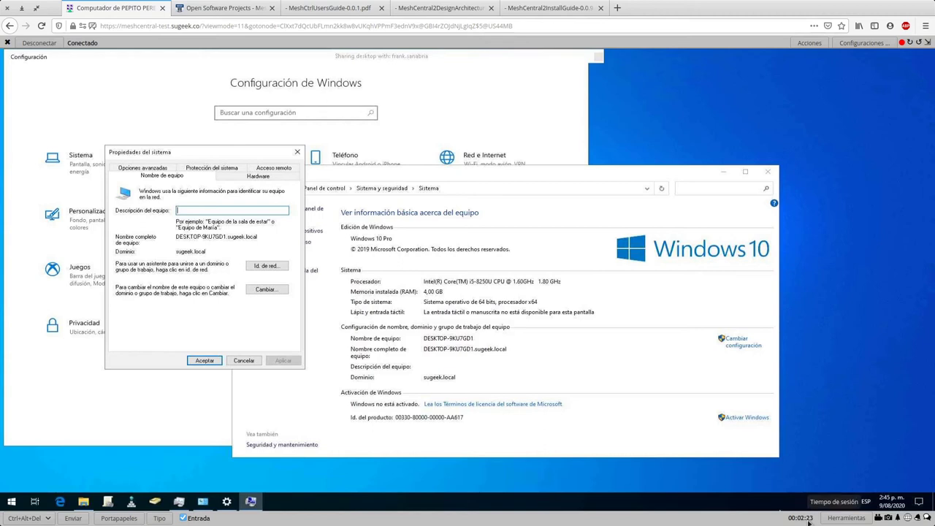
Find Taskmgr.exe in the remote computer's process list and stop that process.
click(832, 518)
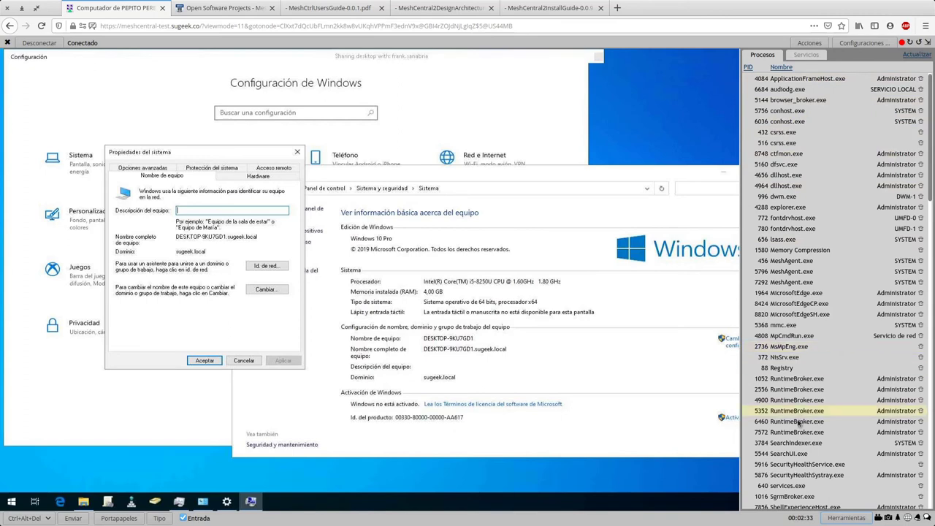
scroll(798, 422, down, 5)
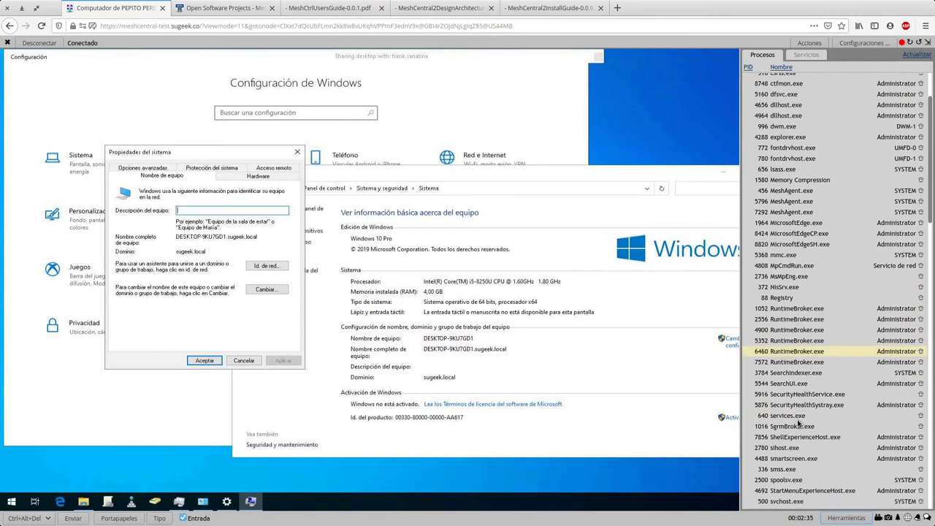
scroll(798, 423, down, 10)
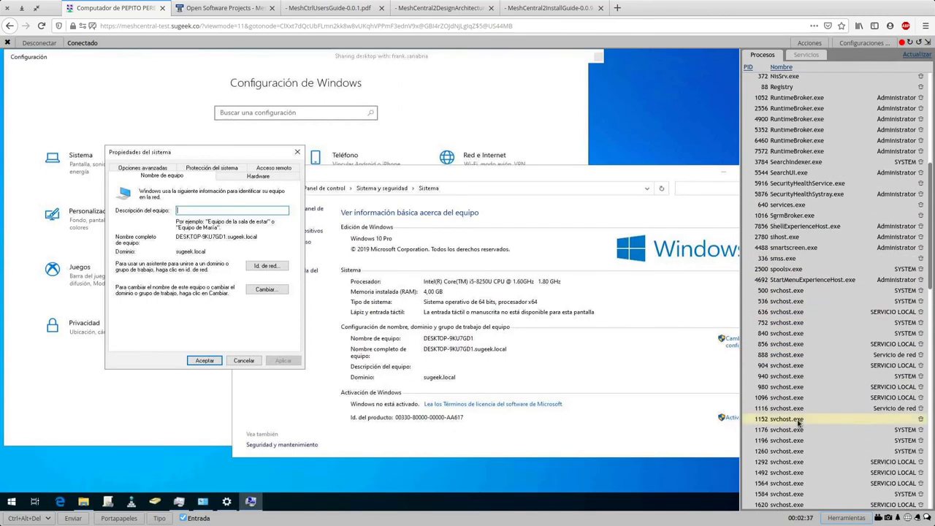
scroll(798, 423, down, 2)
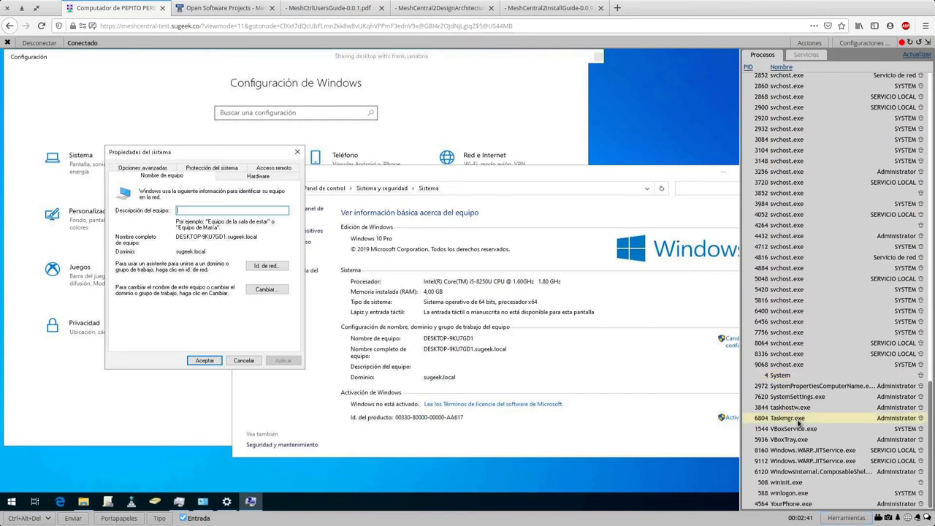
right_click(798, 422)
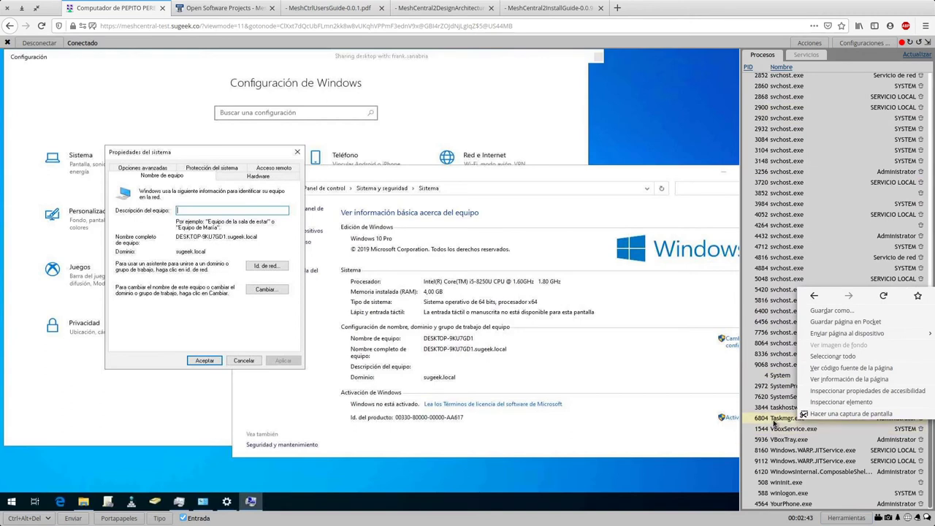
click(782, 423)
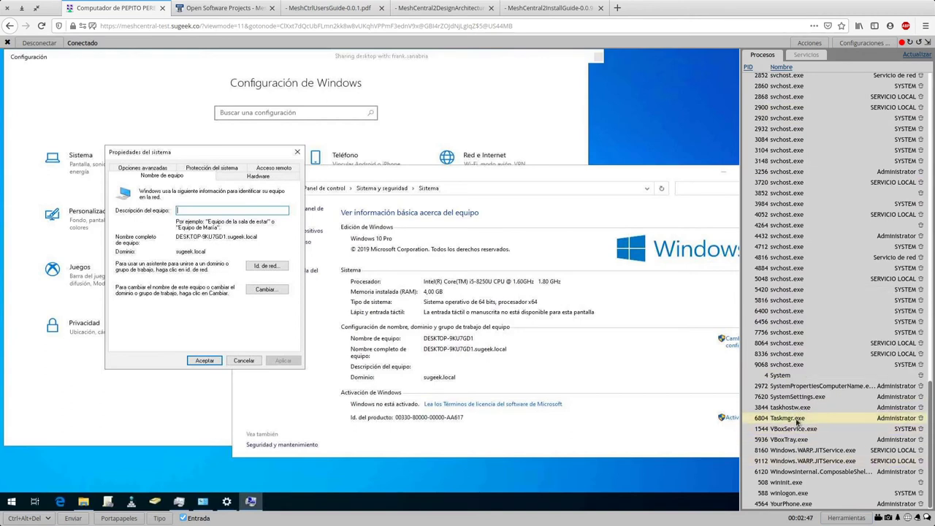
click(922, 419)
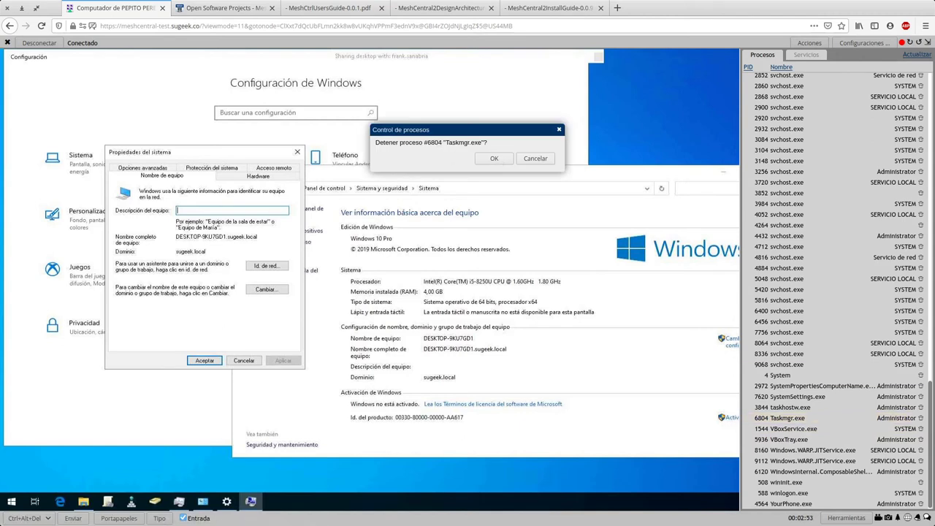
click(499, 158)
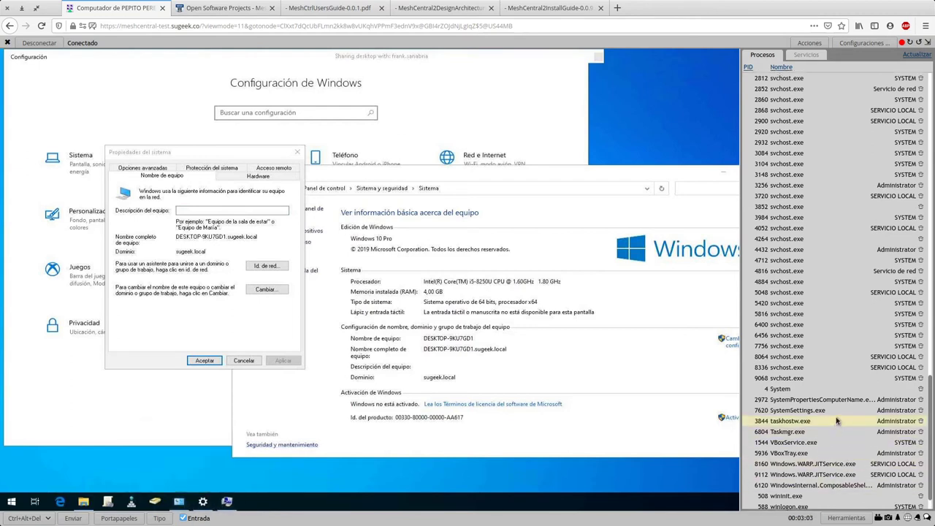
Look at the remote computer's services list, return to its processes and close the remote tools.
click(806, 55)
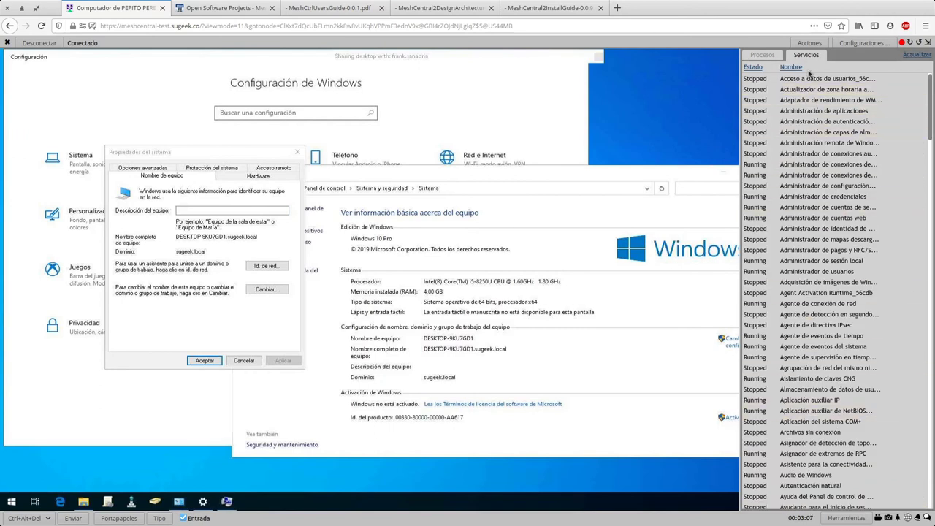
click(762, 55)
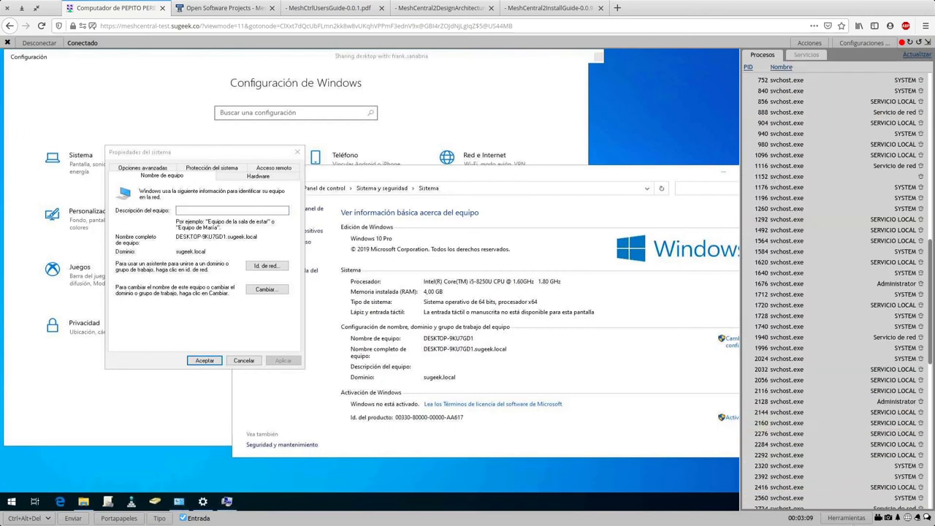
click(845, 517)
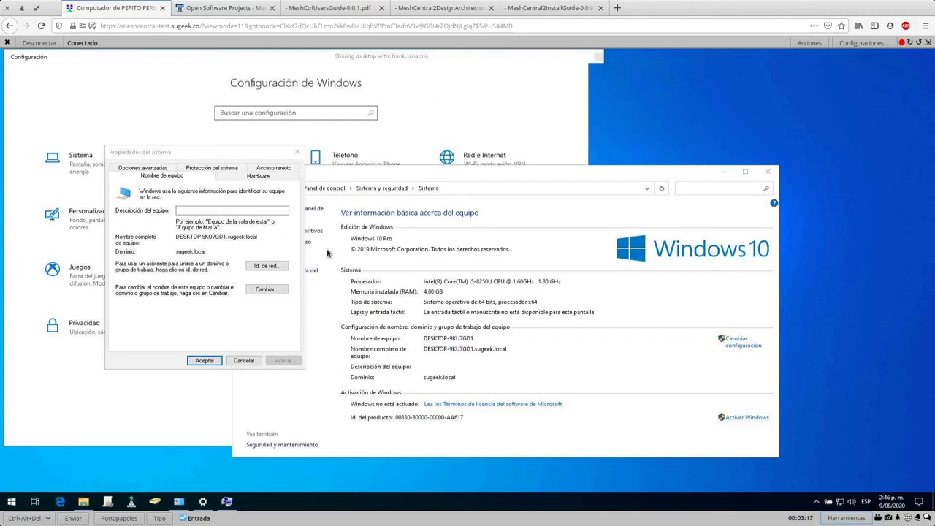
Start recording the remote session, and capture a remote desktop screenshot to view in Visor de fotos before closing it.
click(880, 518)
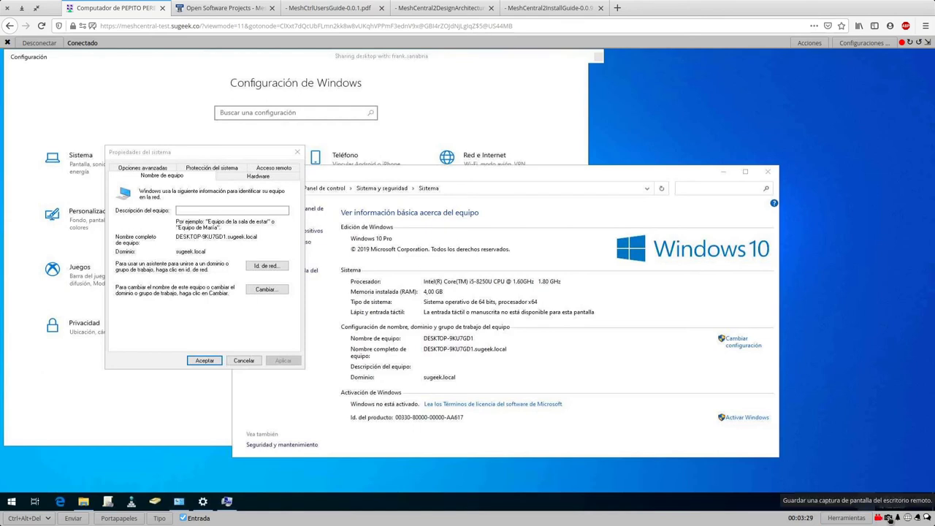
click(888, 518)
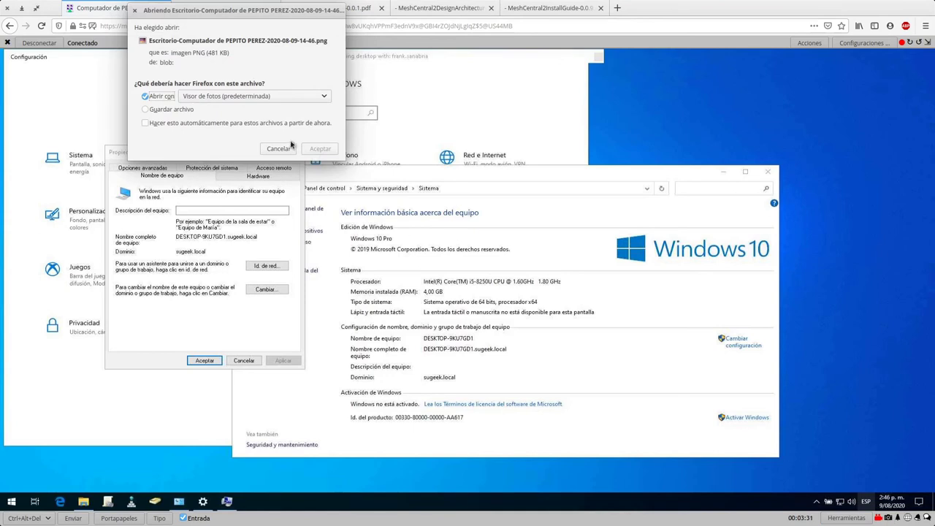
click(320, 149)
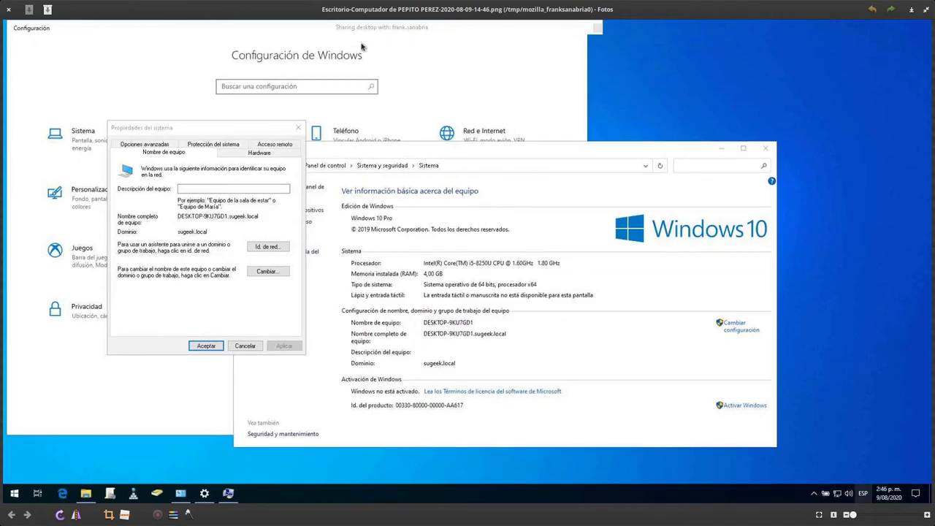
double_click(376, 14)
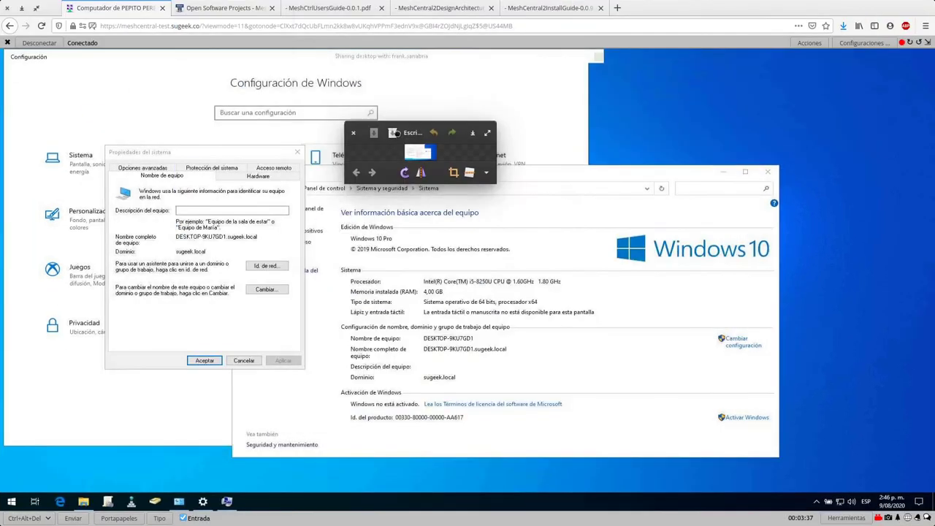
double_click(395, 115)
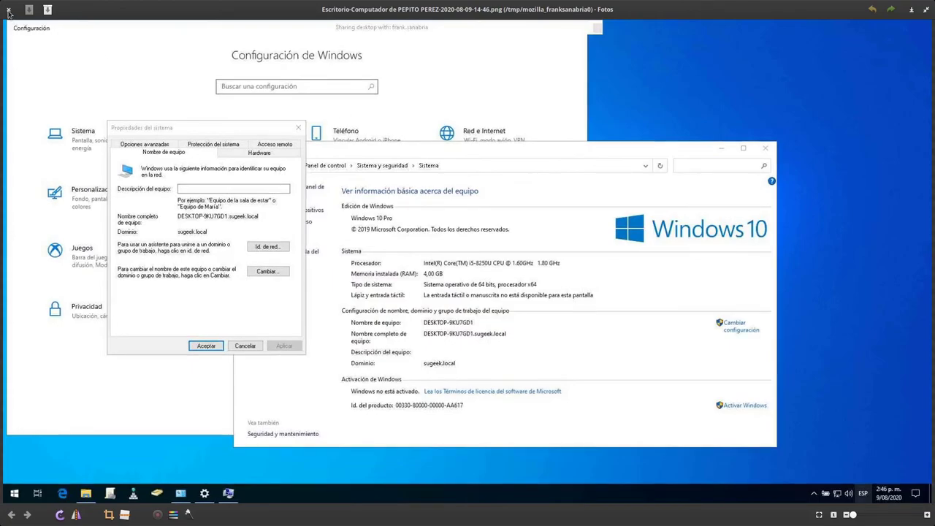
key(alt+F4)
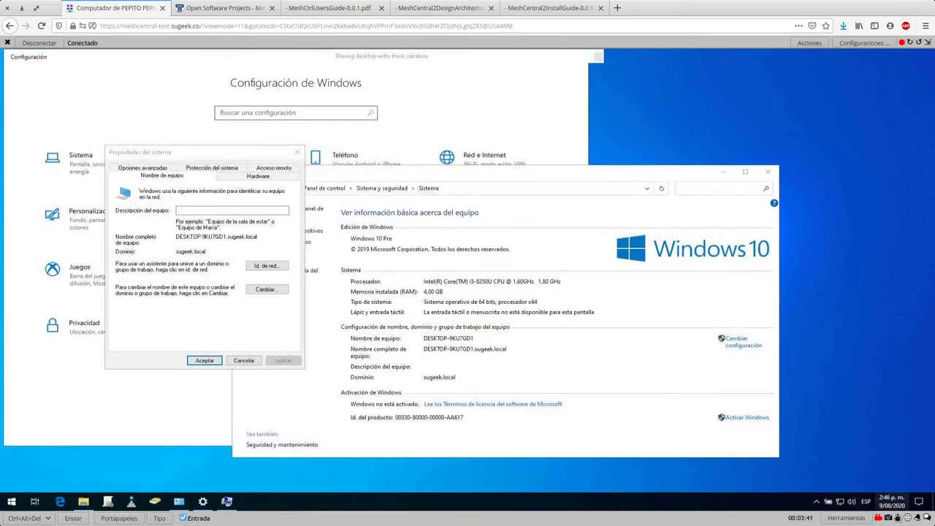
click(897, 517)
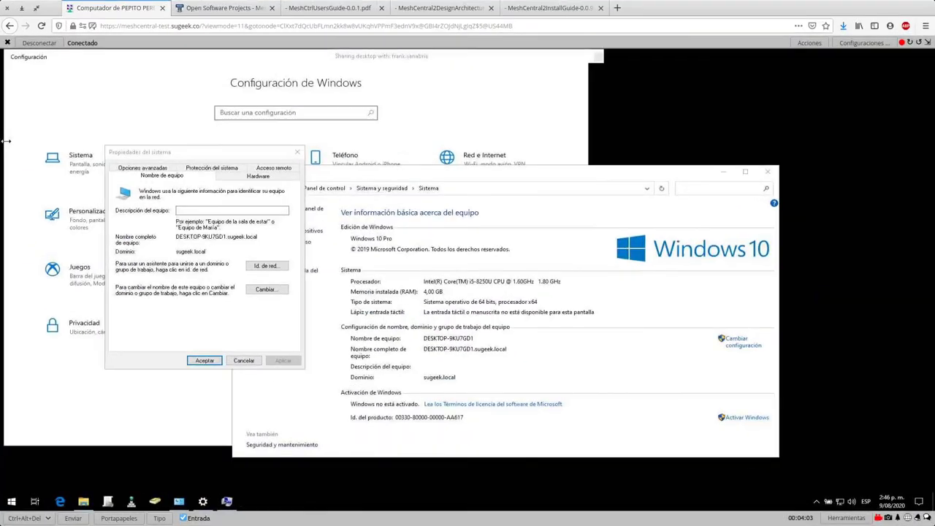
click(908, 518)
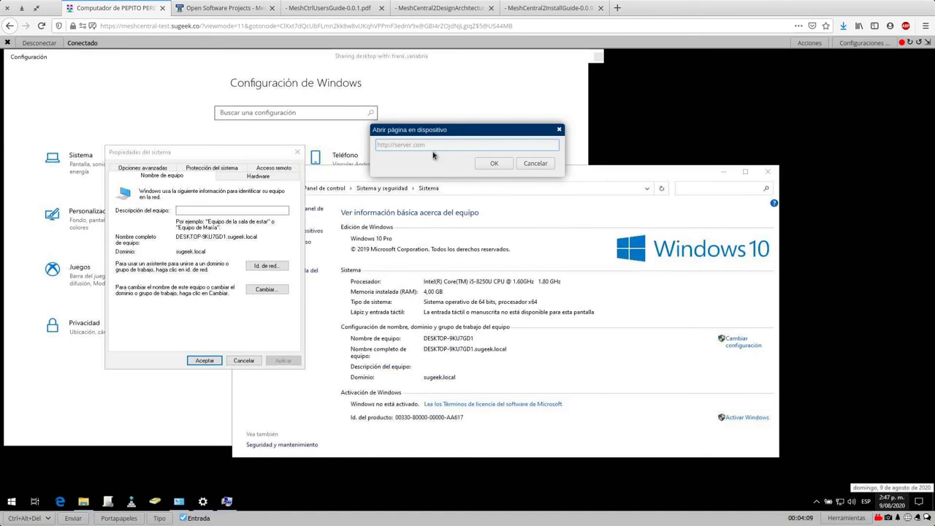
text(https://www.sugeek)
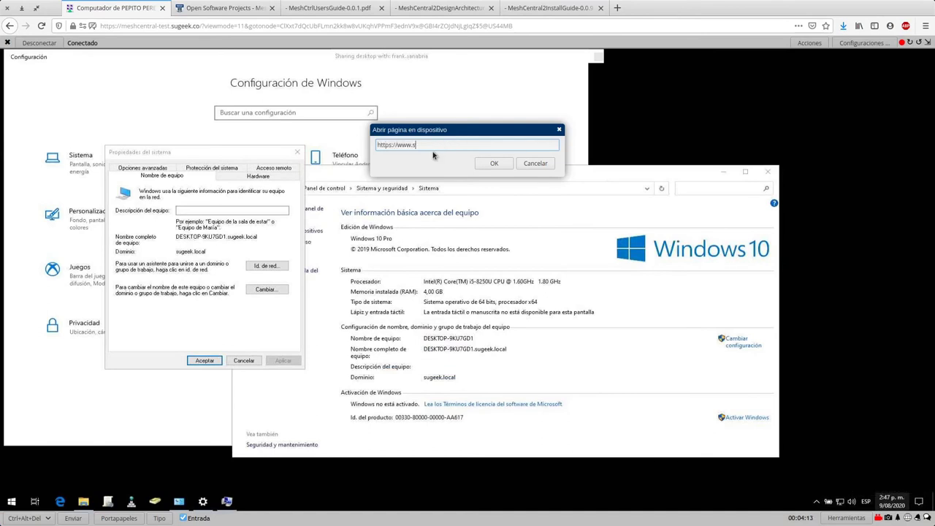
text(.co)
click(502, 165)
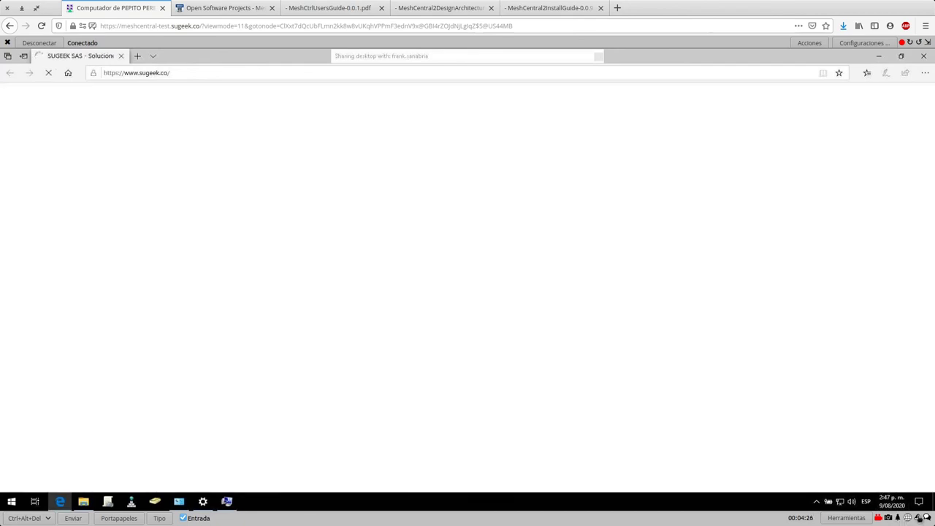
Send a device notification with the text "asasd" to the remote computer.
click(913, 517)
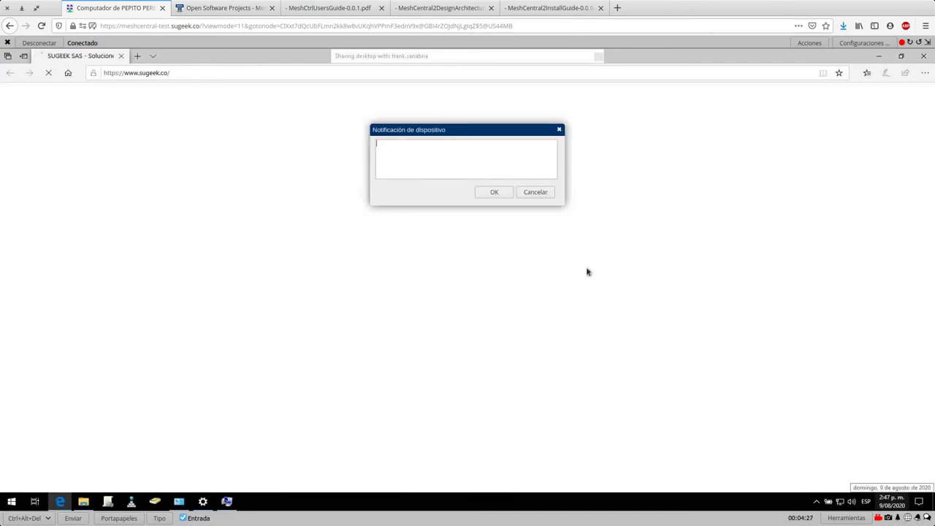
click(509, 176)
text(hola)
click(493, 191)
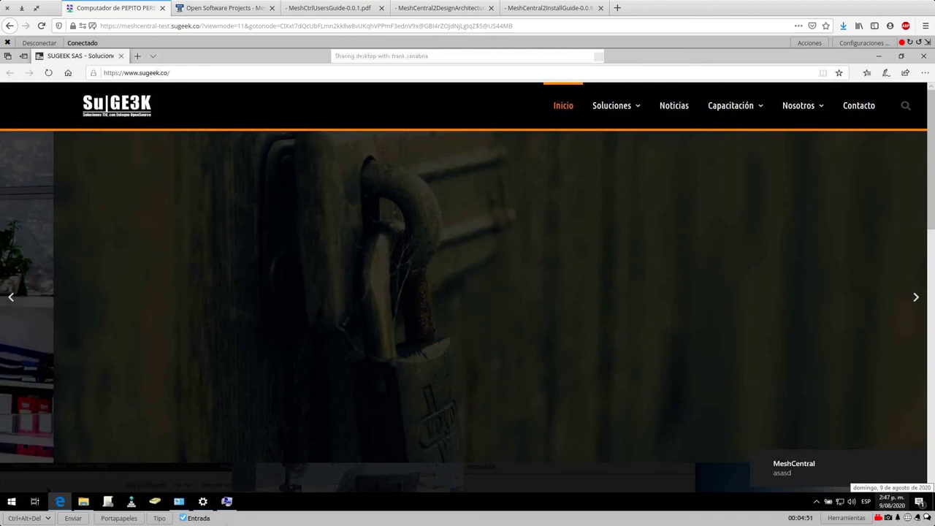
Turn remote input control off and back on, look at the open local windows and return to the MeshCentral session.
click(183, 517)
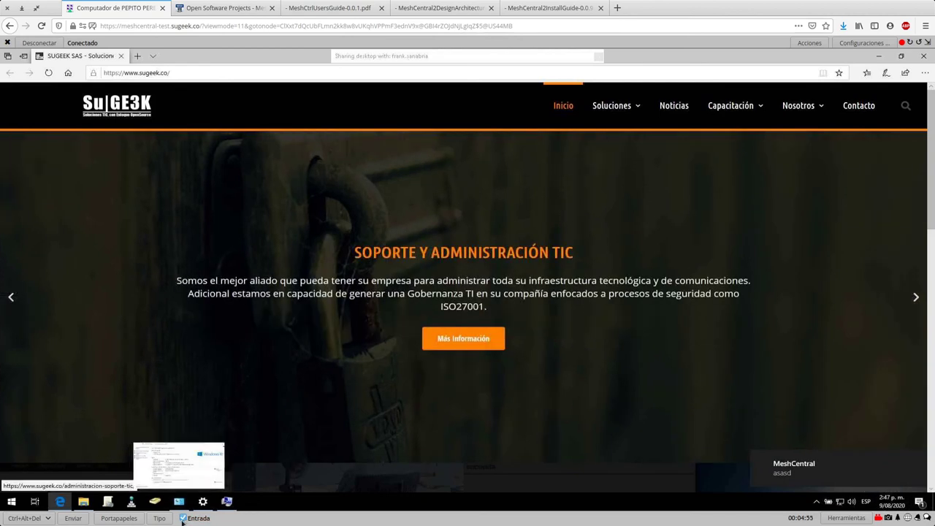
click(183, 517)
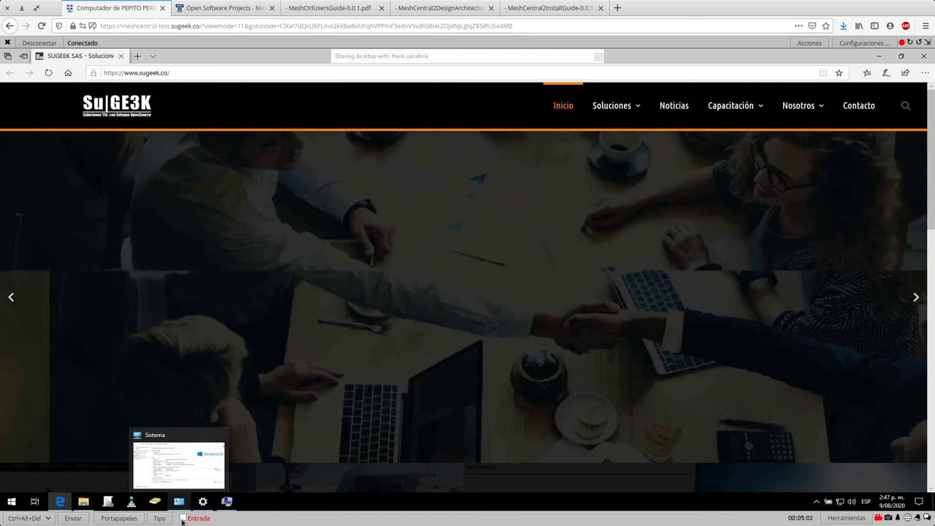
click(183, 519)
key(super)
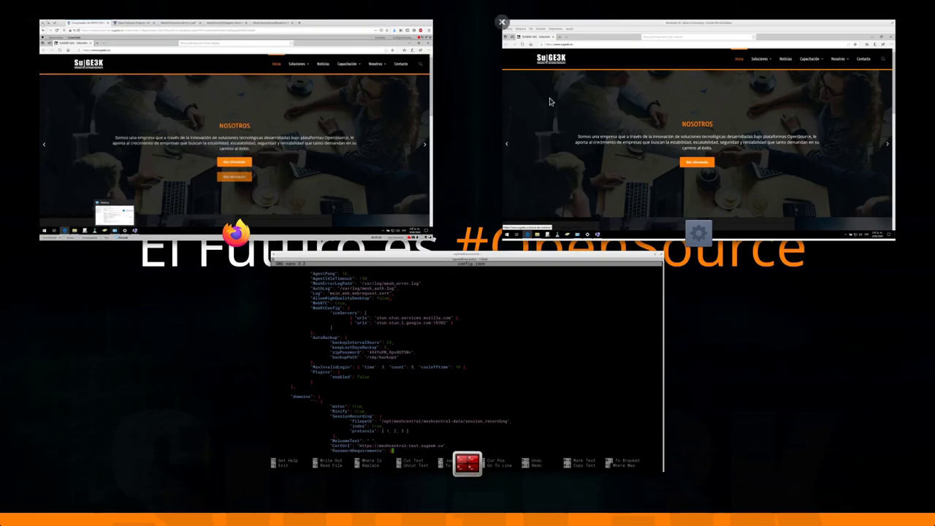
click(372, 188)
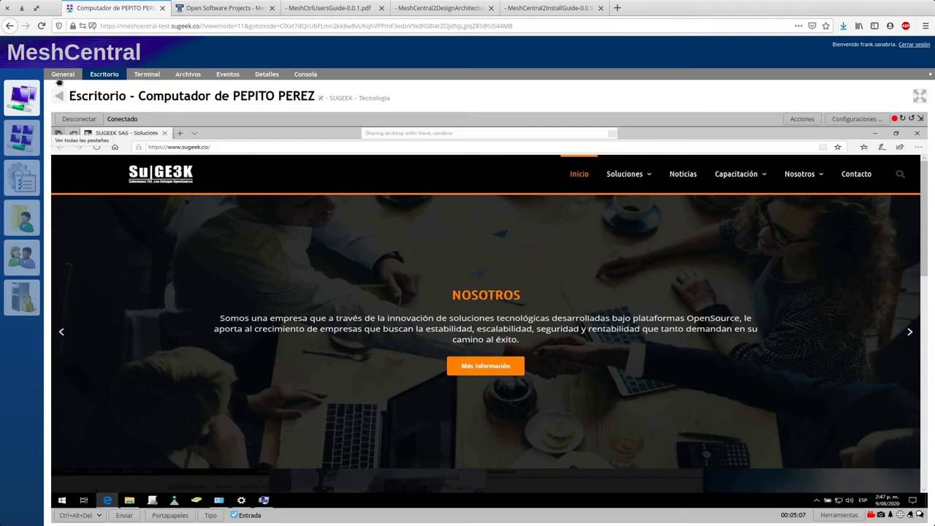
Save the desktop session recording as an mcrec file, check the remote desktop and return to the computer's general details.
click(61, 75)
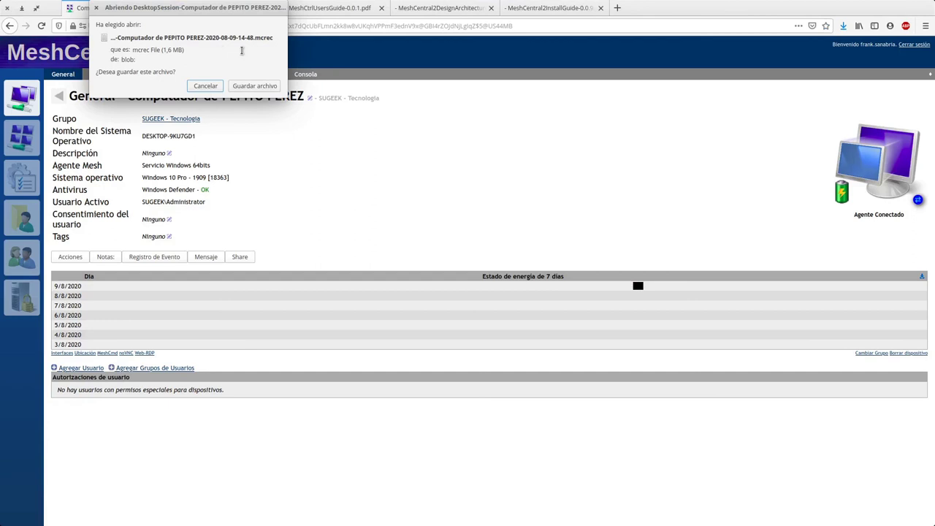
click(255, 88)
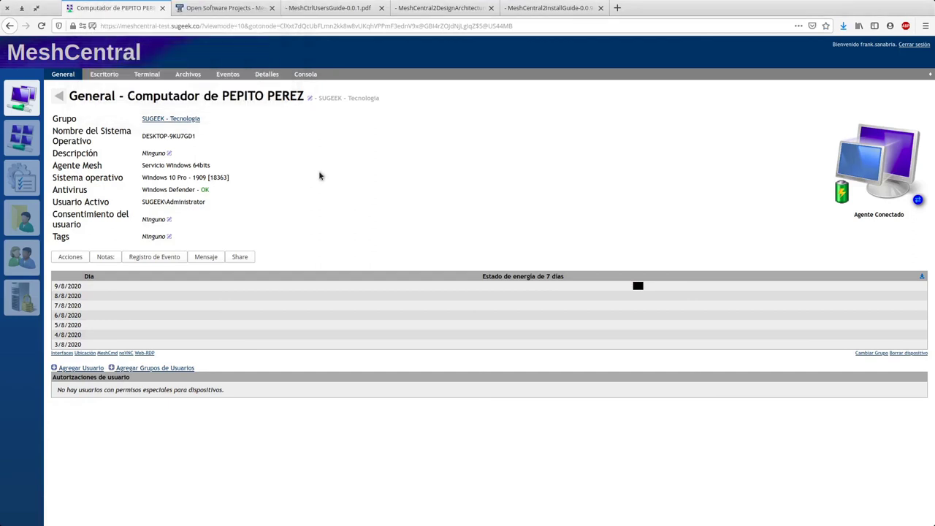
click(112, 74)
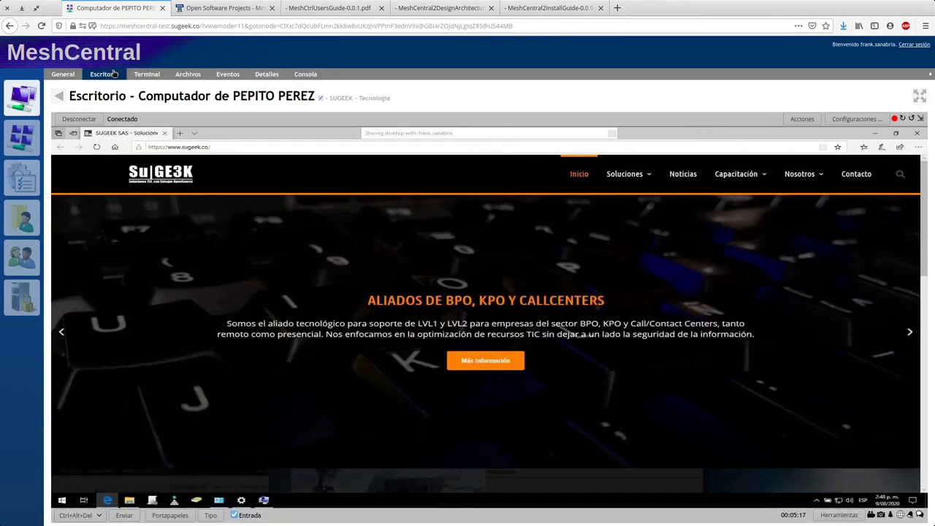
click(63, 73)
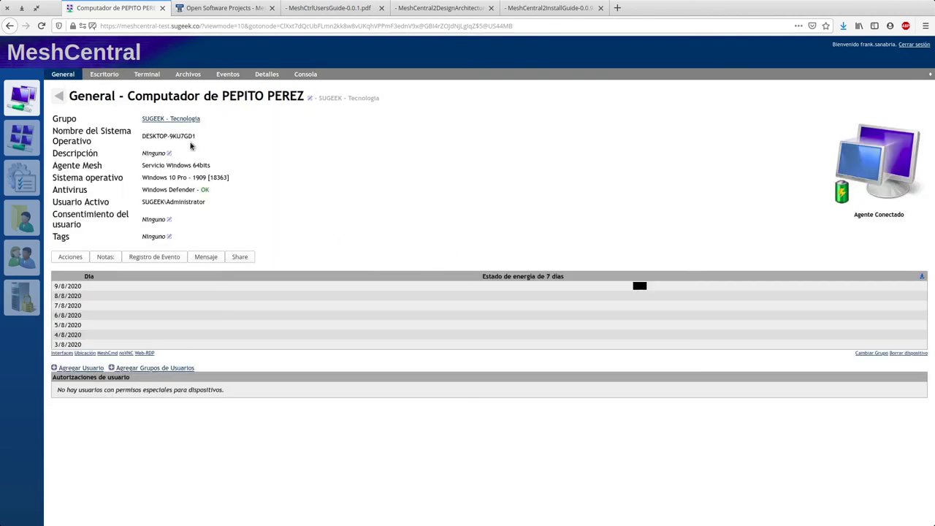
Look at the computer's user consent options, cancel without changes and open the SUGEEK - Tecnologia device group.
click(168, 219)
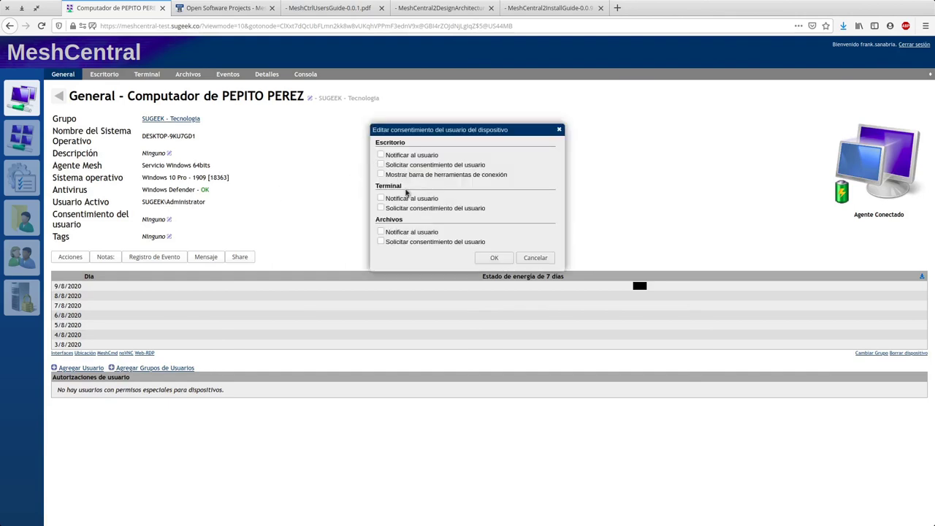
click(535, 258)
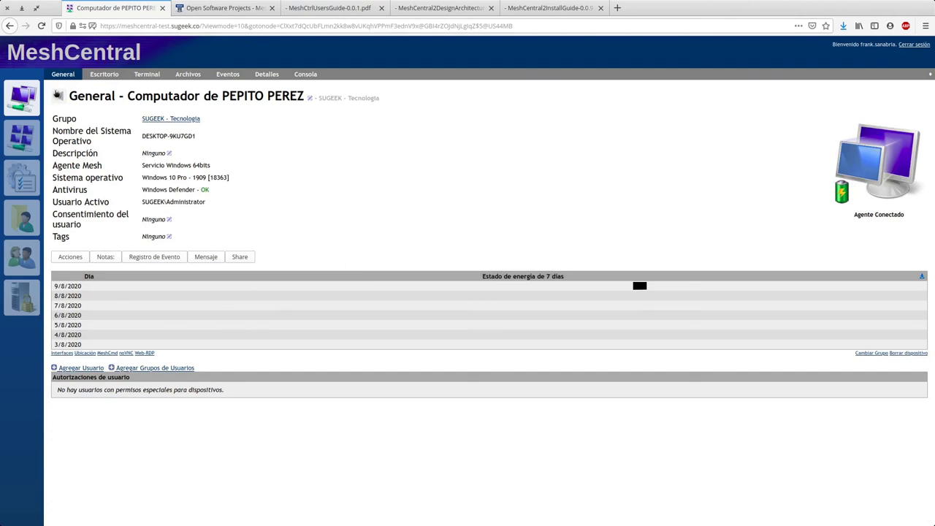
click(55, 93)
click(93, 128)
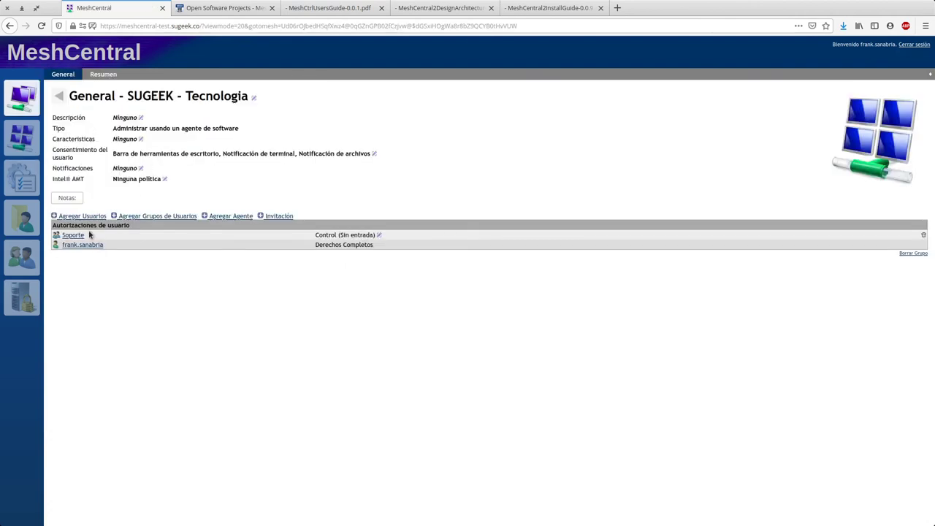
Look at the permission options for adding user groups, cancel, and view the Soporte user group's details before returning to the device group.
click(129, 219)
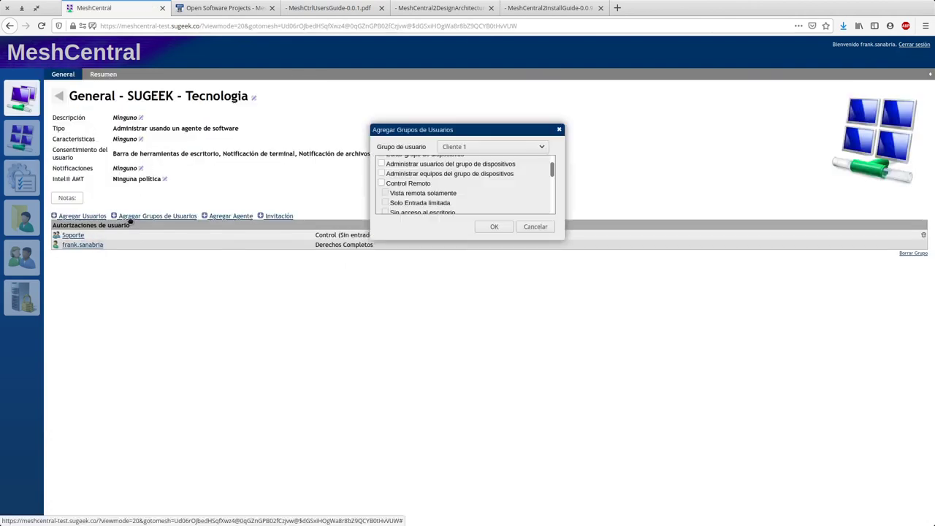
scroll(397, 183, up, 2)
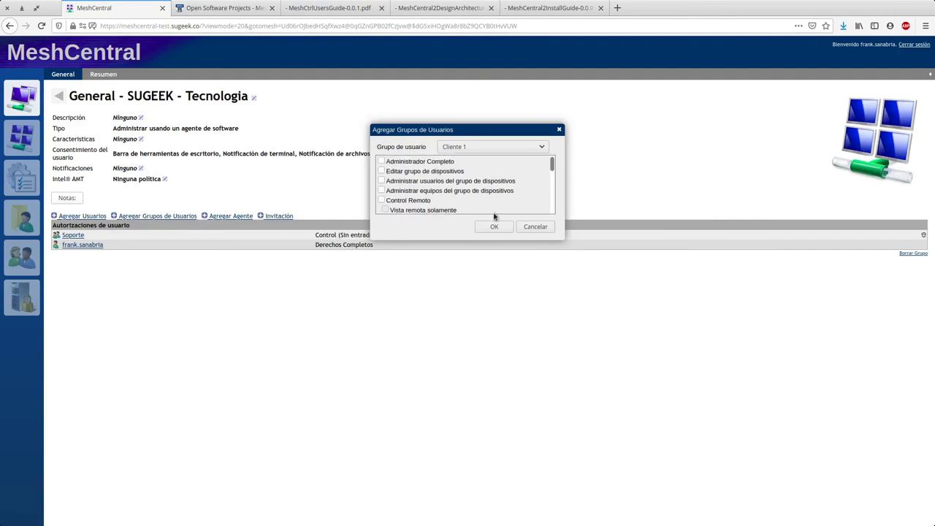
click(535, 227)
click(75, 236)
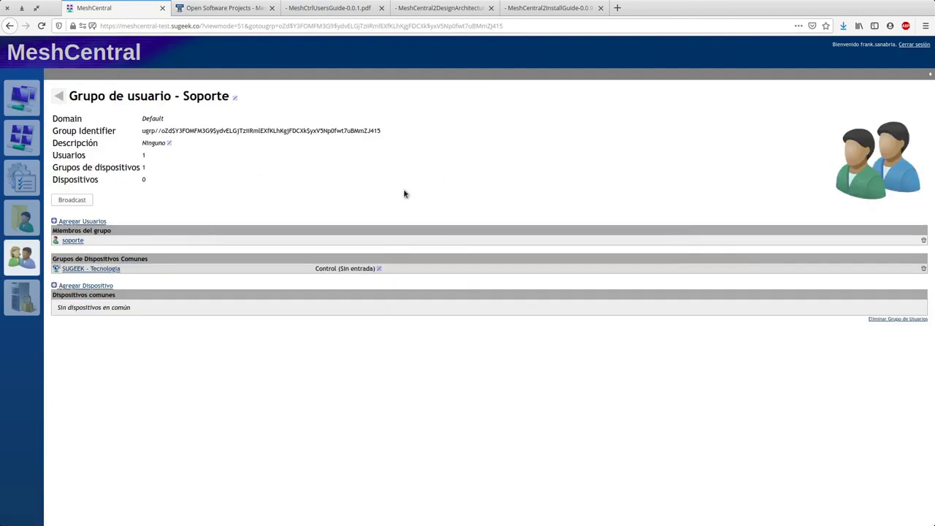
click(60, 98)
Examine the Soporte group's device permissions, including the remote control restrictions, and cancel without changes.
click(379, 234)
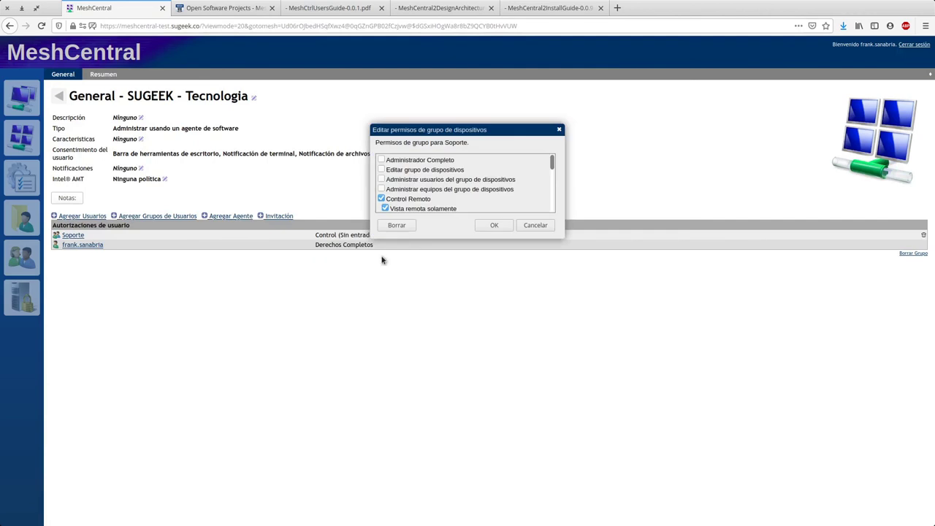
scroll(431, 174, down, 2)
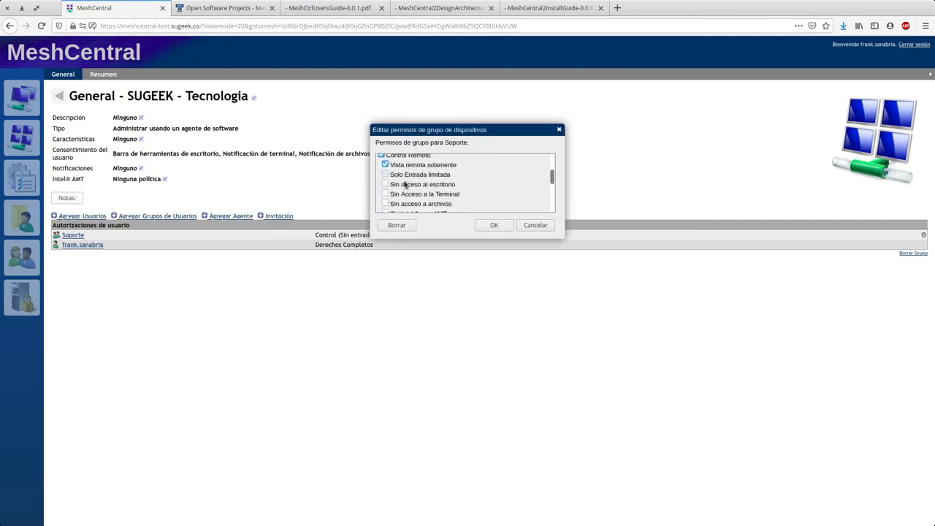
scroll(467, 193, down, 5)
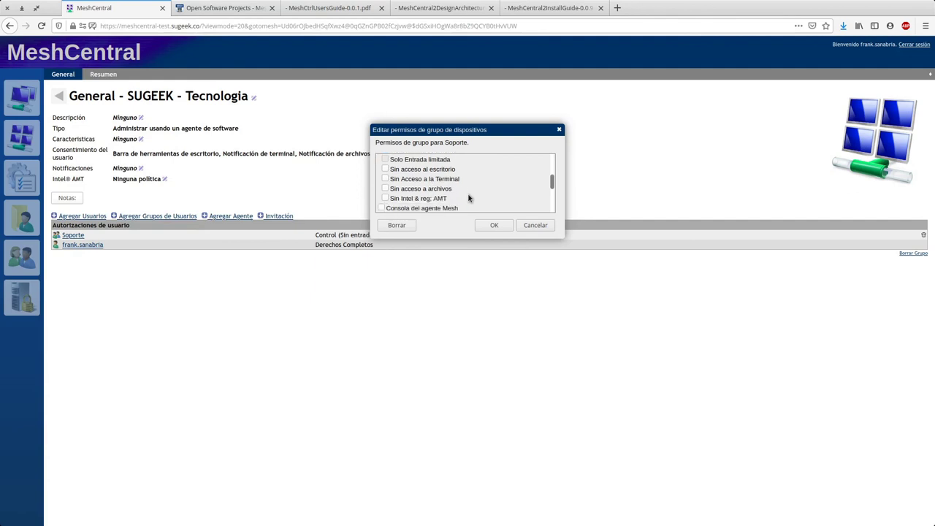
click(533, 228)
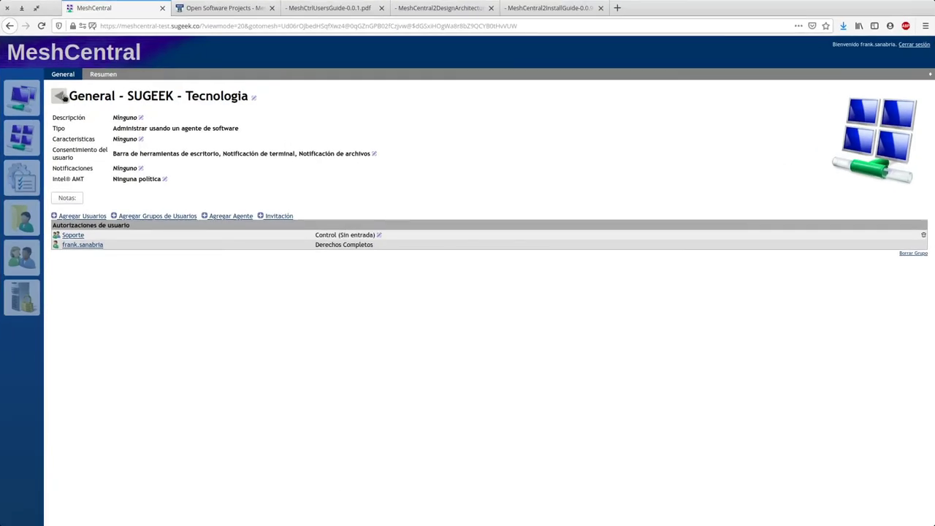
Return to the device list, reopen the computer's remote desktop and show it full screen.
click(60, 96)
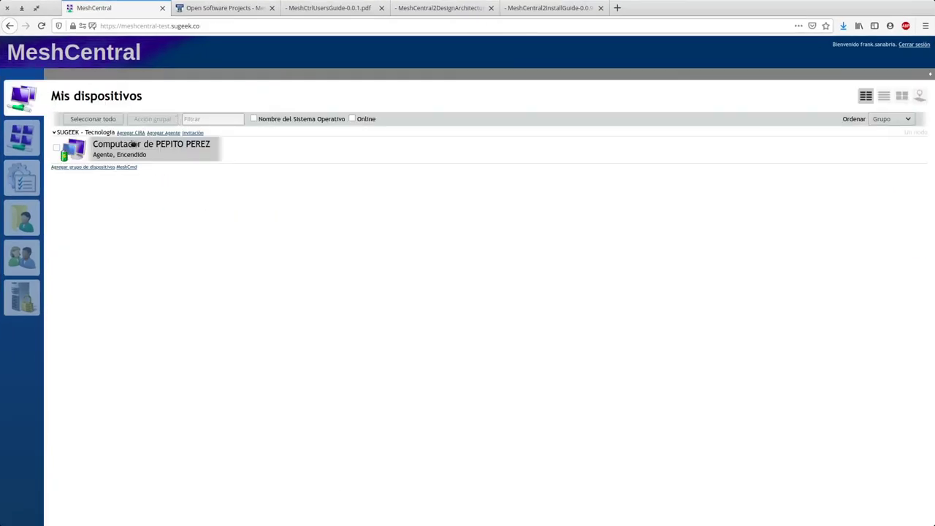
click(128, 144)
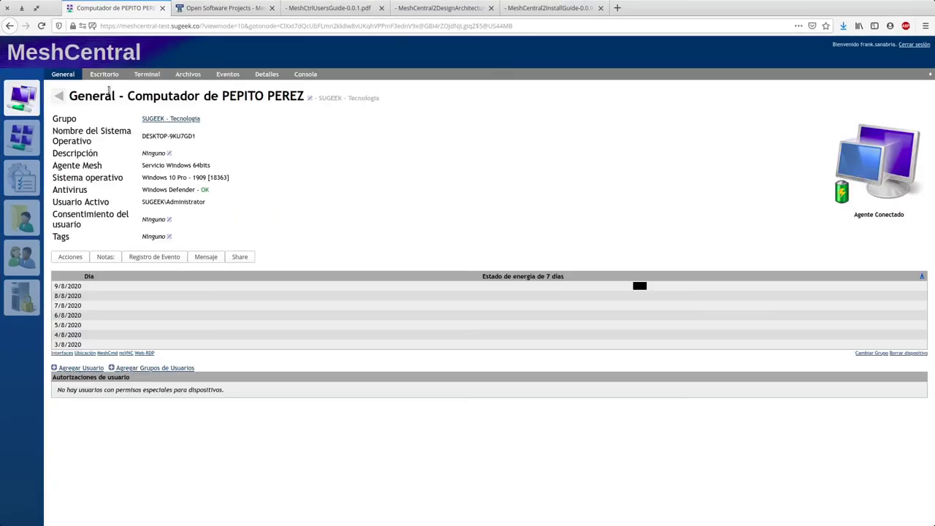
click(106, 75)
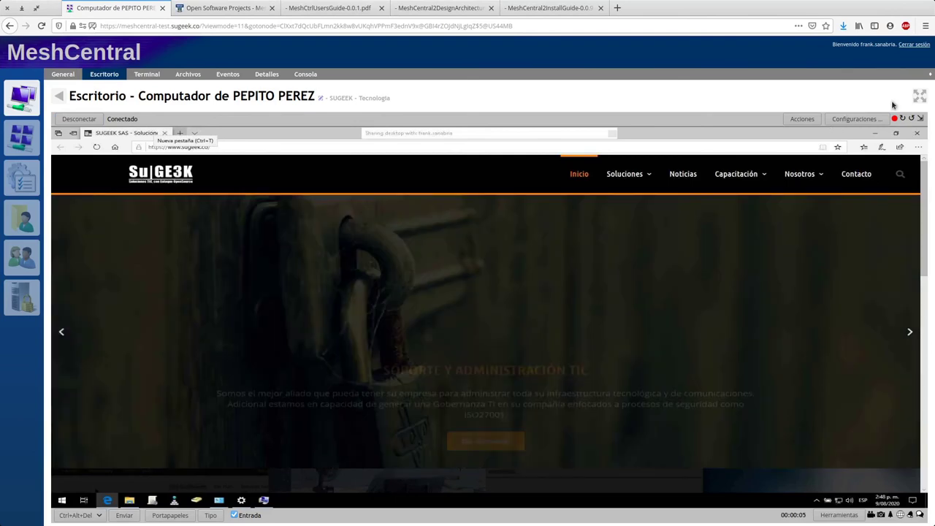
click(919, 95)
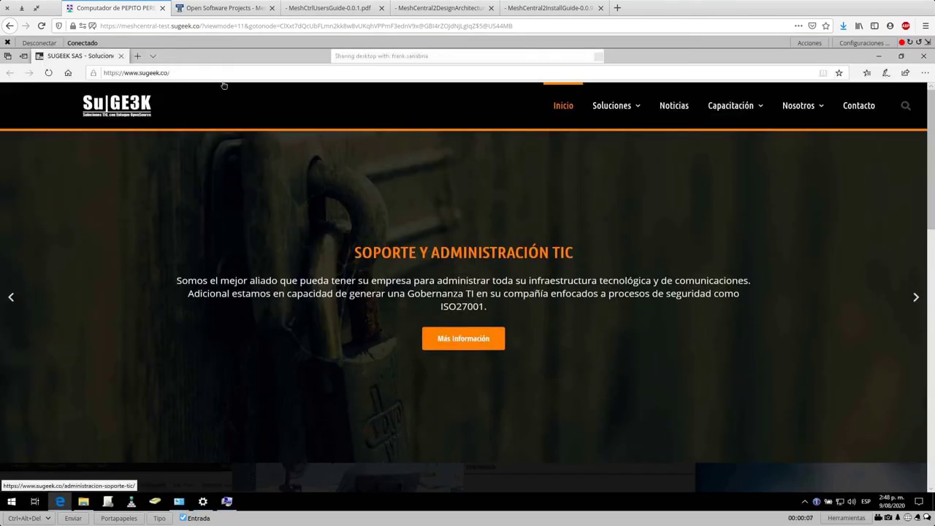
Open a new tab in the remote browser, send "\" through remote keyboard text entry and run the resulting Bing search.
click(136, 58)
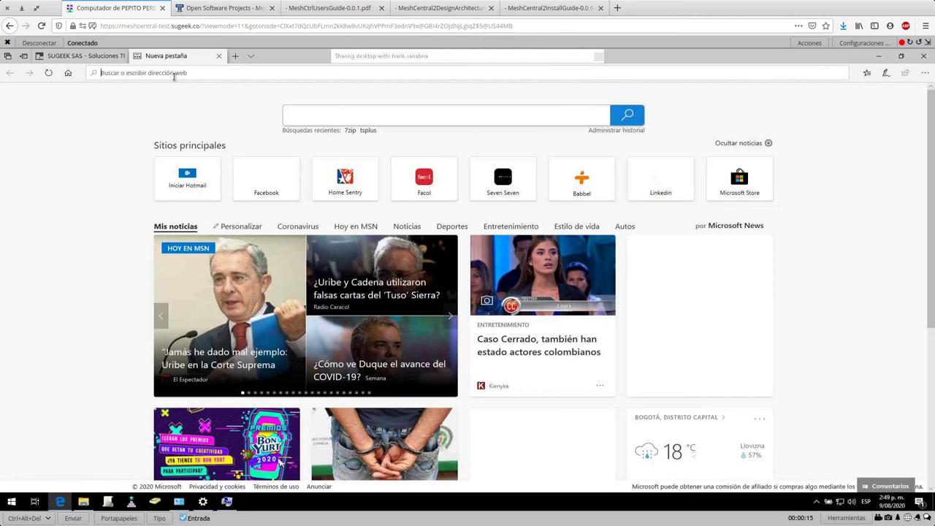
text(')
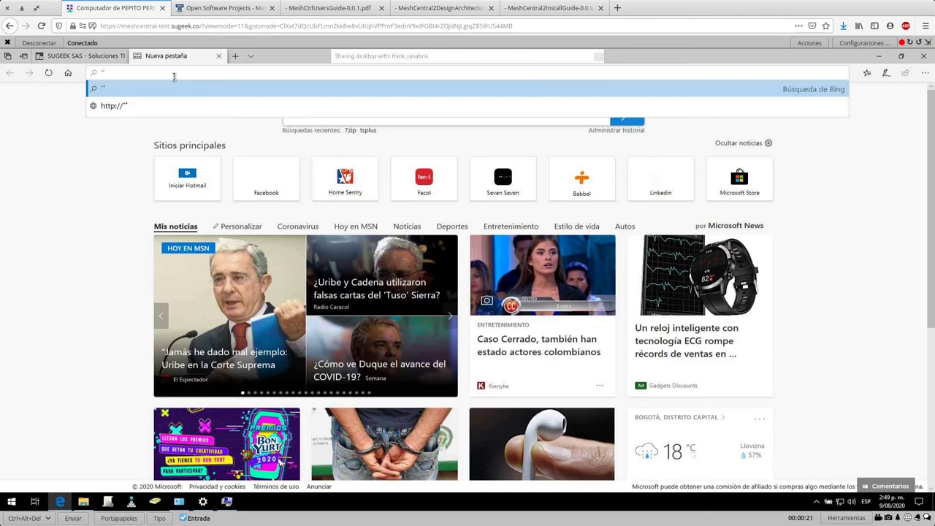
key(BackSpace)
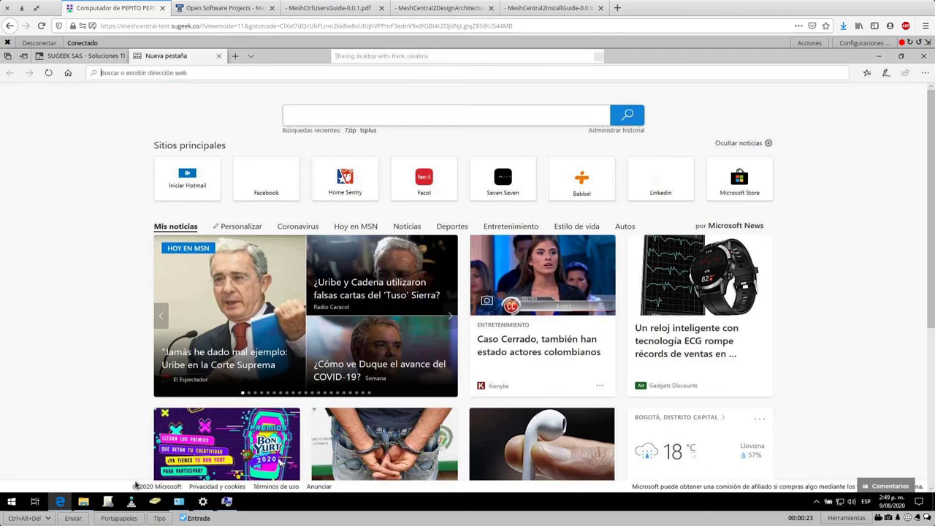
click(159, 517)
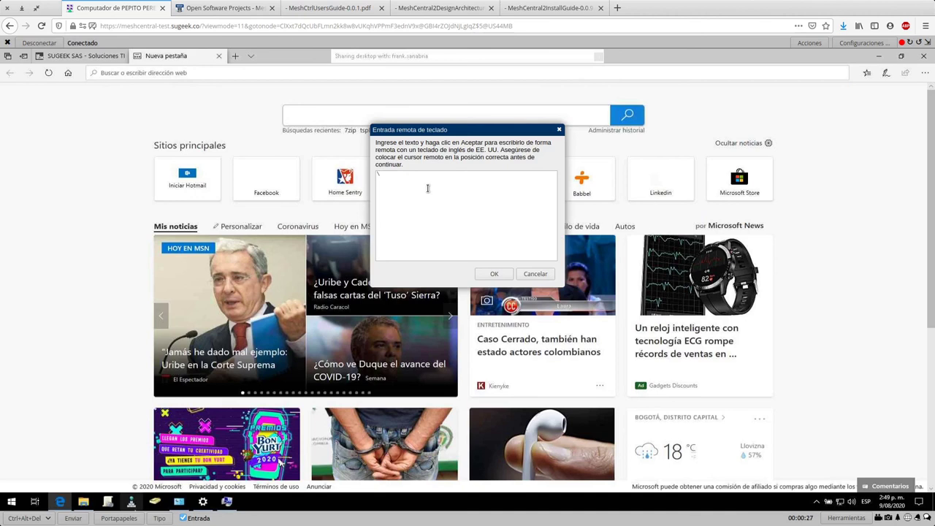
click(497, 274)
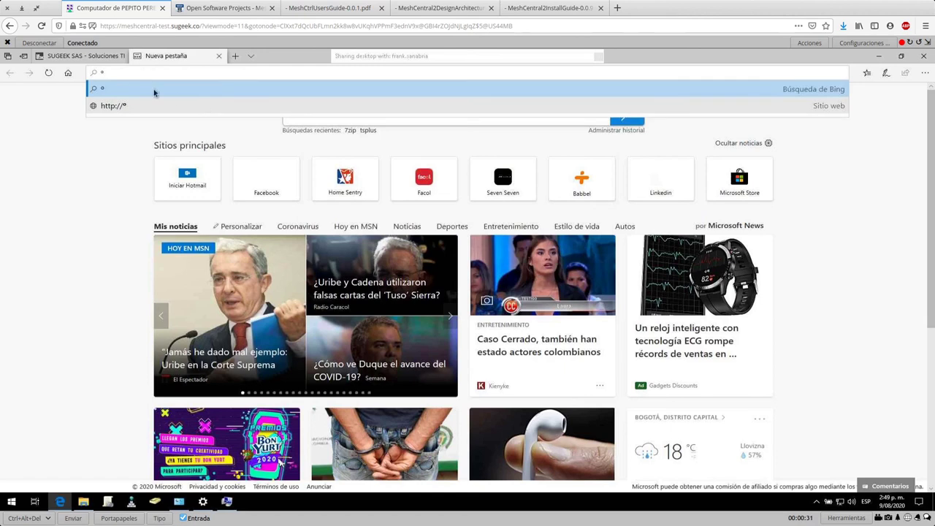
click(116, 89)
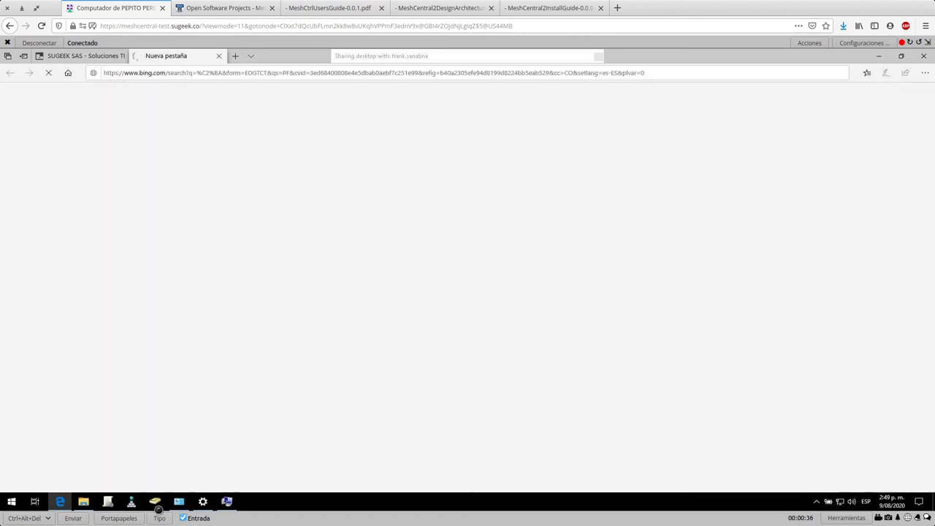
Select the remote Bing search box and try to send "asdasdasdasdasd" into it through remote keyboard text entry.
click(160, 517)
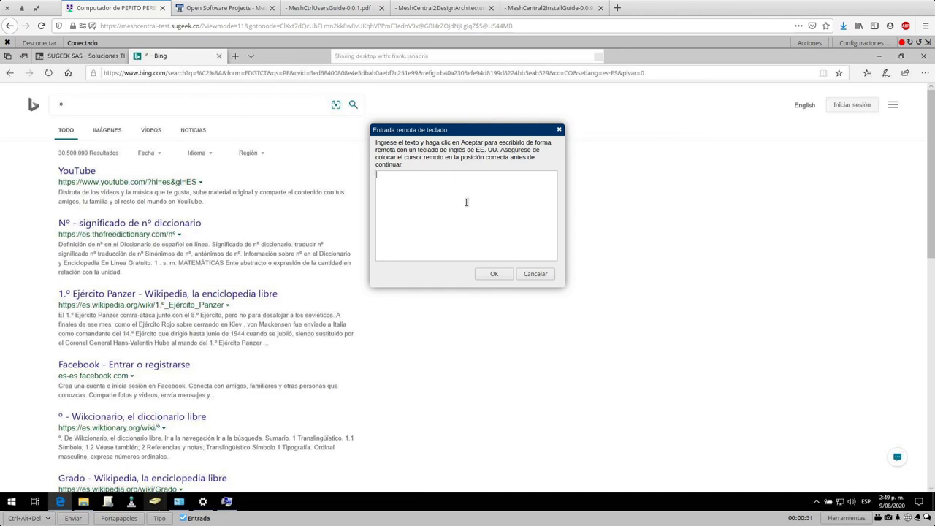
click(550, 278)
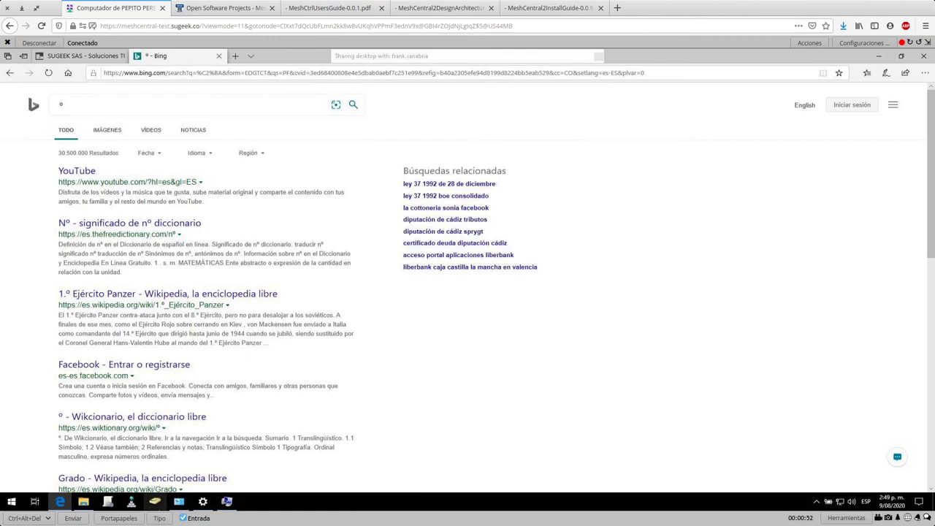
click(102, 105)
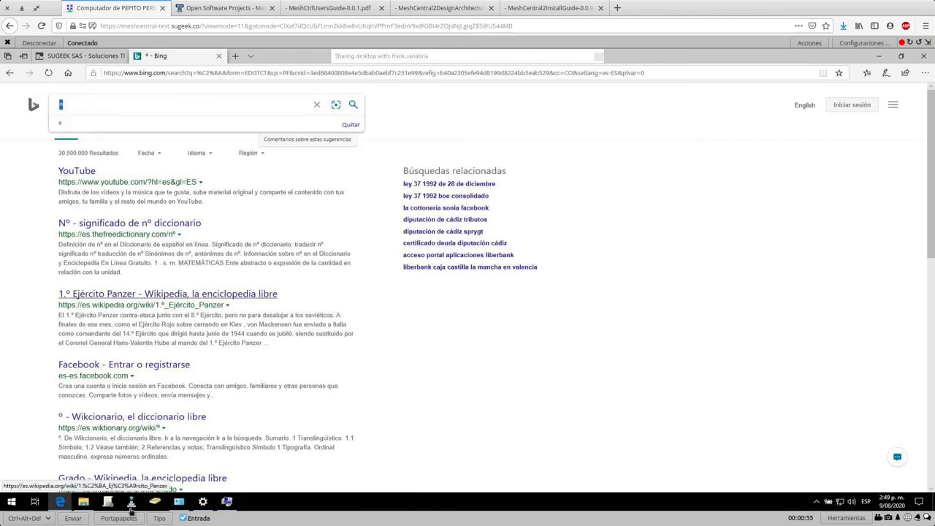
click(159, 518)
text(asdasdasdasdasd)
click(489, 275)
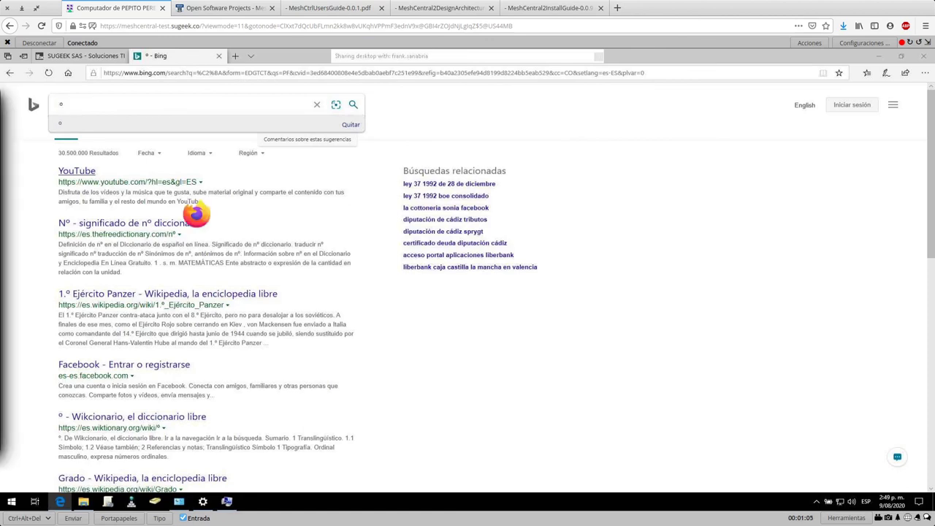
Check the open local windows, return to the session and try to send "dsasdasd" to the remote search box through remote text entry.
key(ctrl+F9)
click(337, 182)
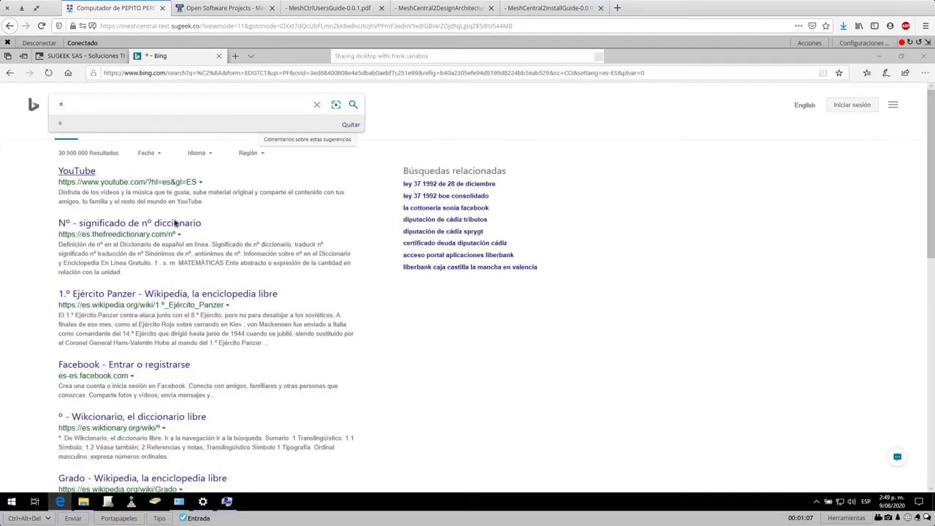
click(159, 518)
text(dsasdasd)
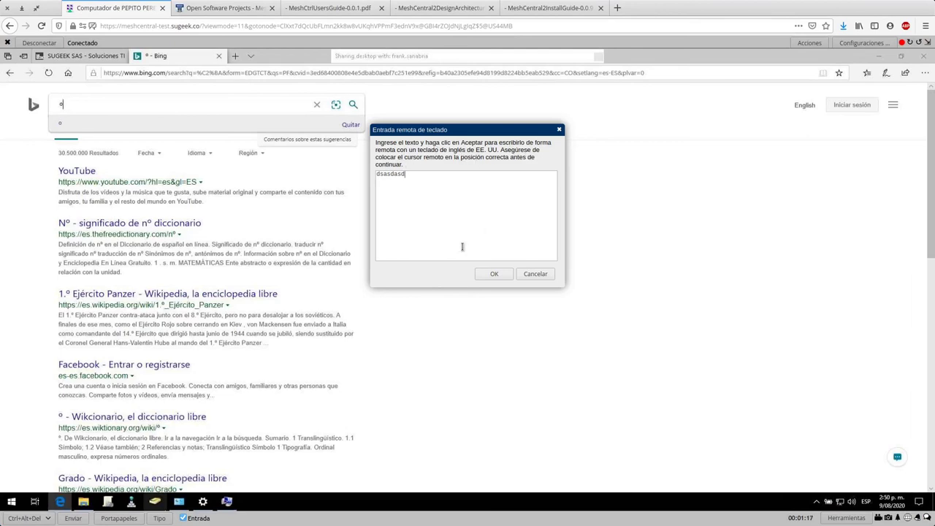
click(490, 274)
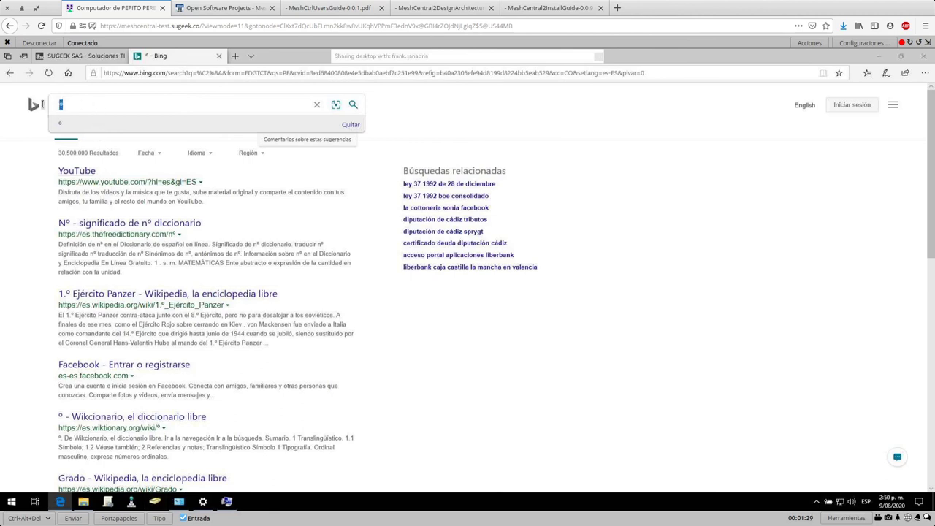
Close the remote Bing tab and fill the remaining tab's address bar with "asd", adding "asdqwezxczxczxczxc" through remote keyboard text entry.
click(95, 104)
click(218, 56)
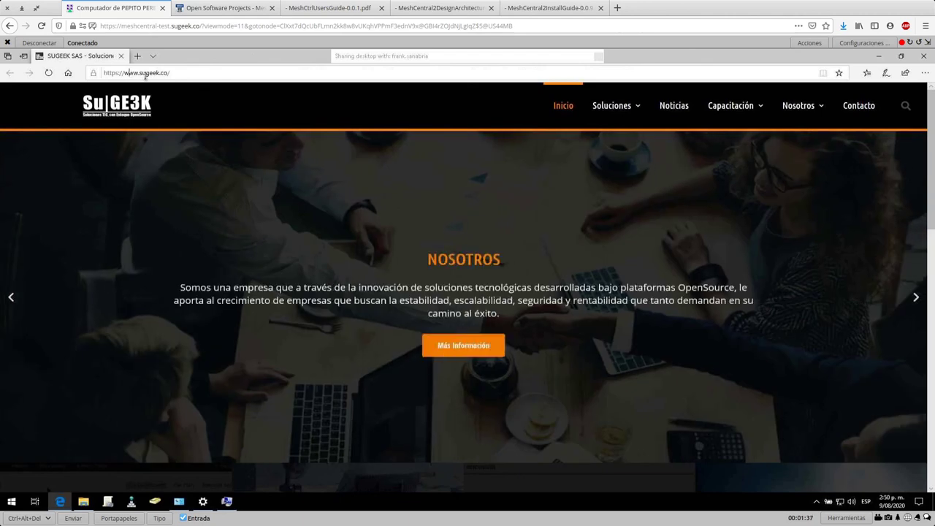
click(144, 73)
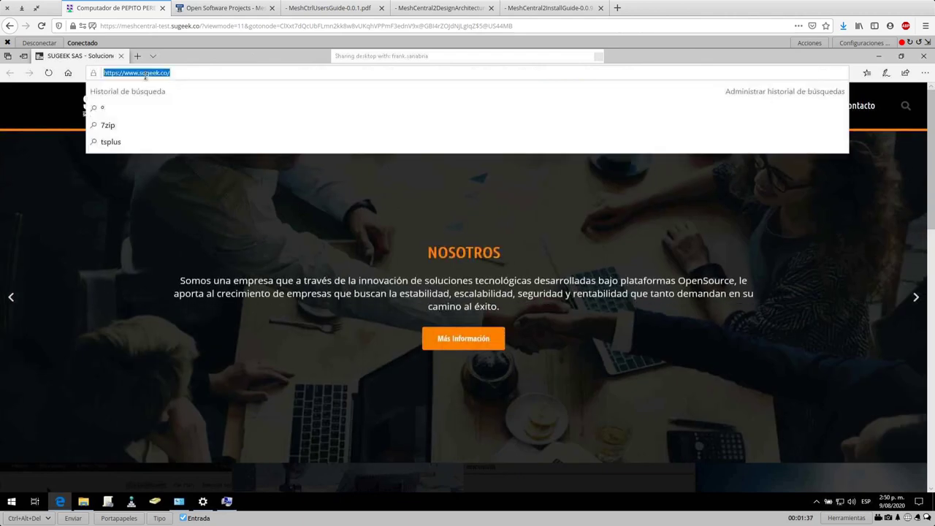
text(asd)
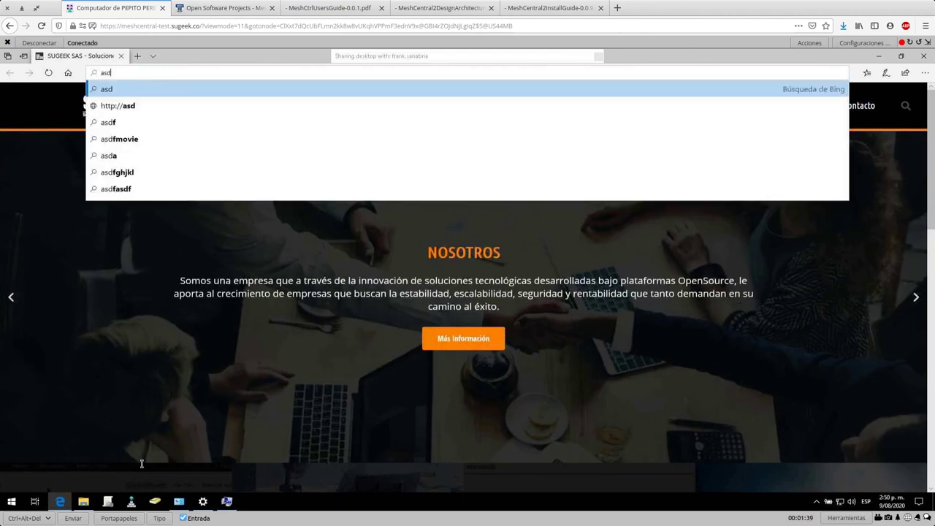
click(159, 518)
text(asdqwezxczxczxczxc)
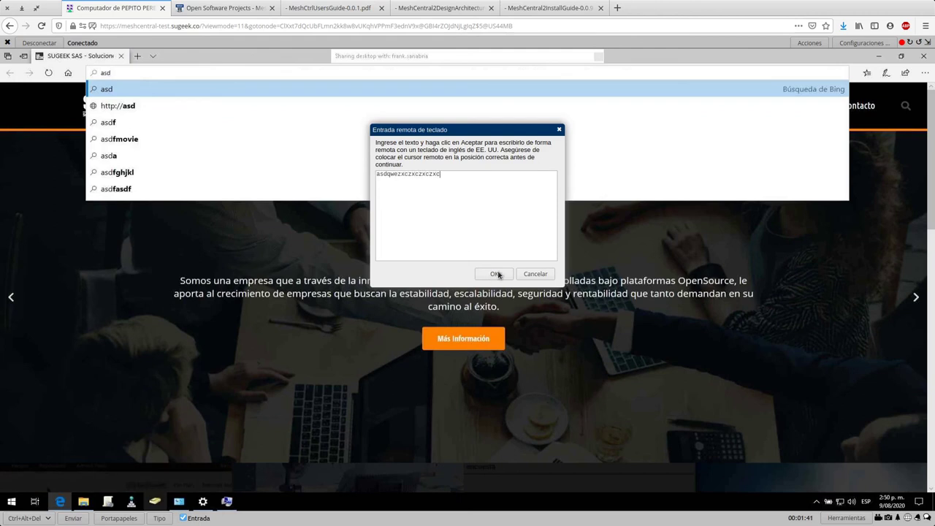
click(493, 275)
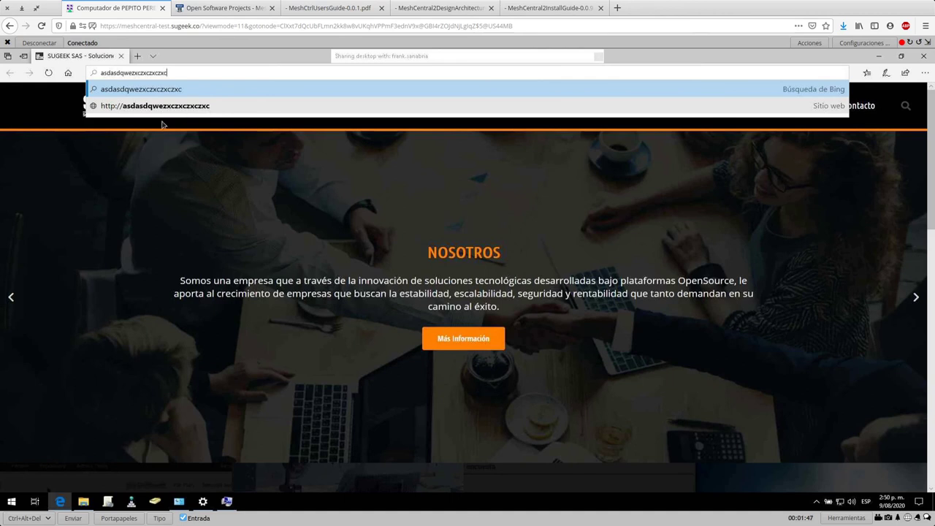
Open the remote clipboard and set its content to "askldjaskldjaskljd".
click(110, 518)
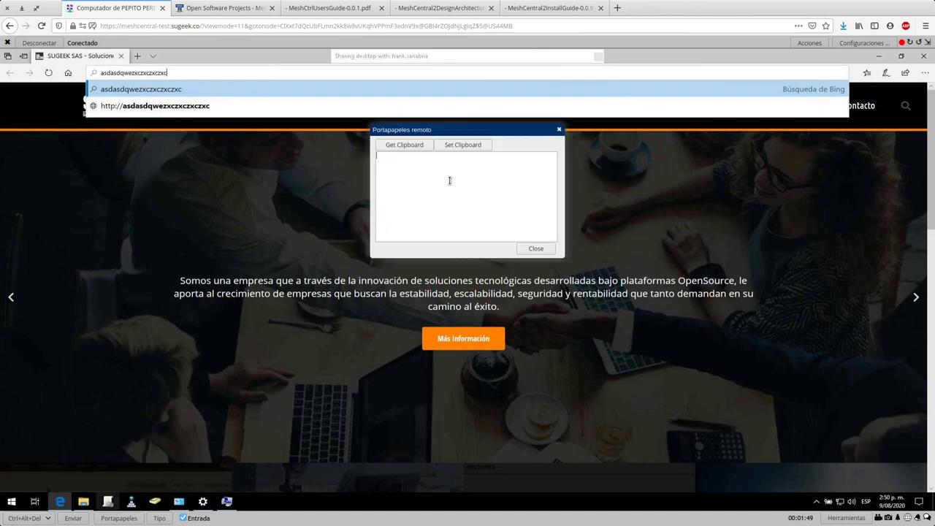
text(askldjaskldjaskljd)
click(462, 144)
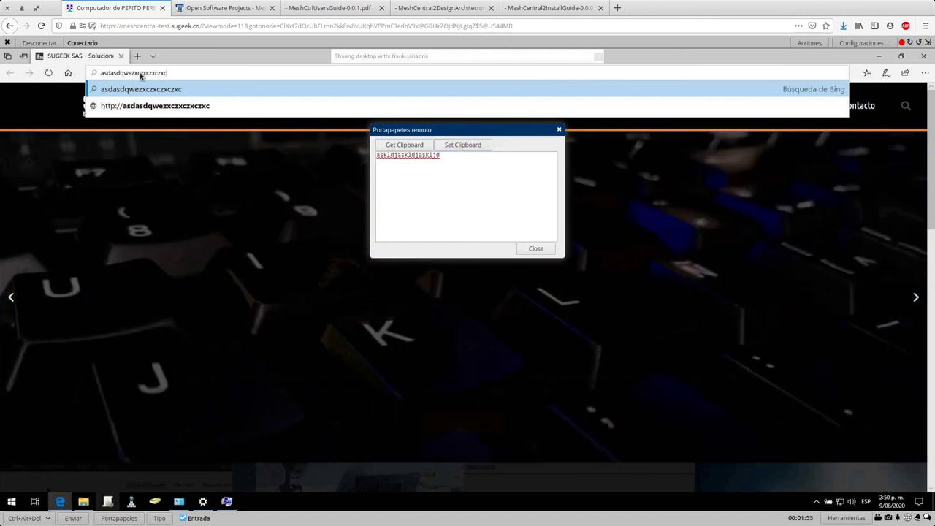
Replace the remote clipboard text with "\@", set it on the remote computer and close the clipboard dialog.
drag(479, 155, 273, 155)
key(BackSpace)
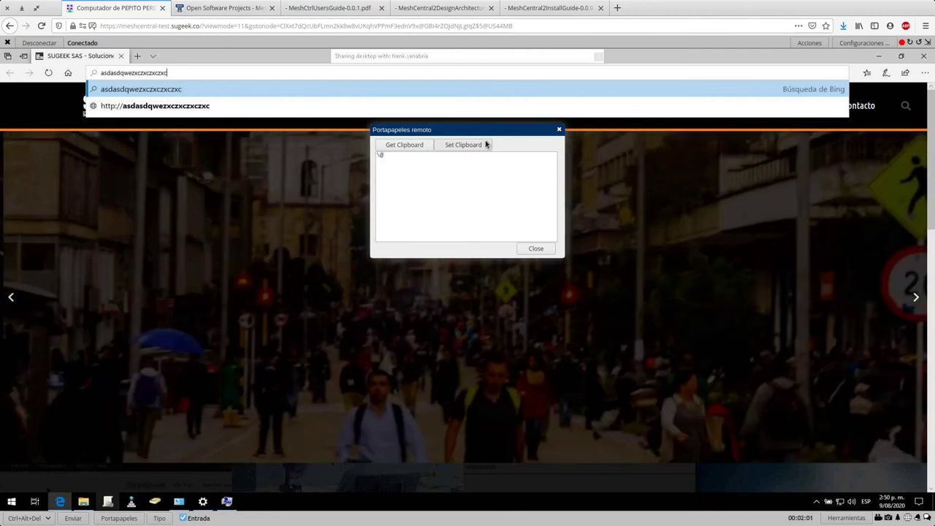
click(485, 144)
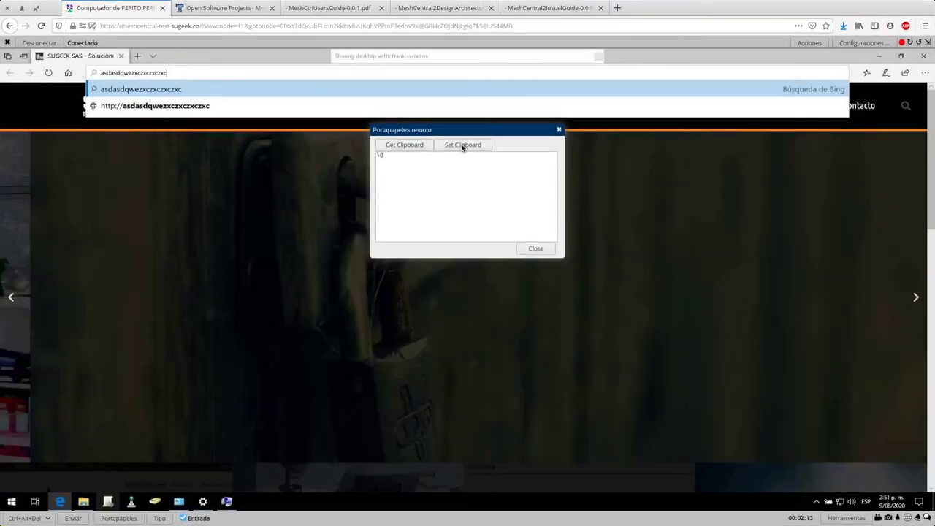
click(462, 145)
click(535, 250)
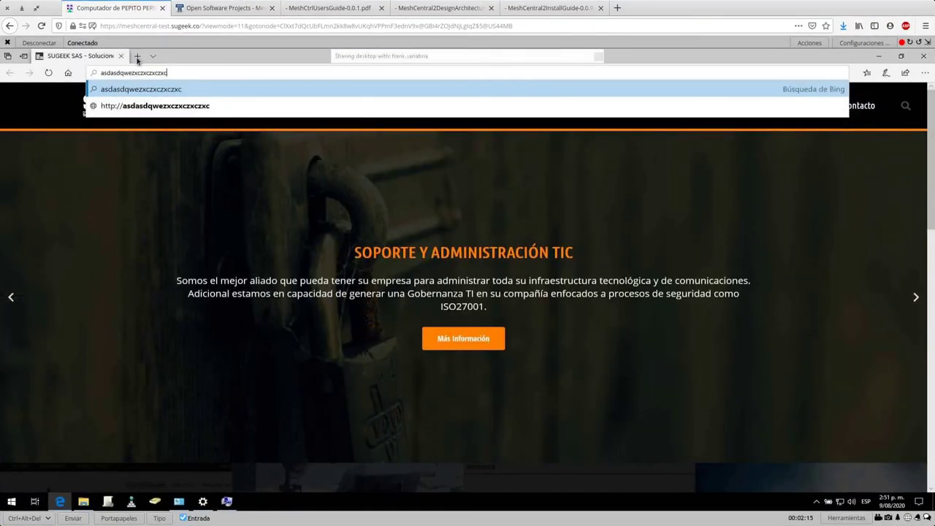
Open a new tab in the remote browser and paste the remote clipboard content into its address bar.
click(138, 58)
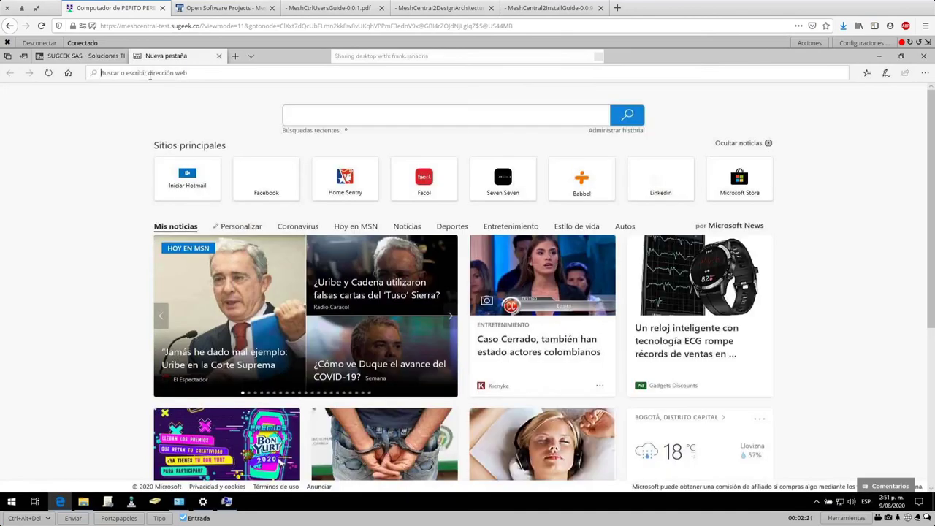
right_click(145, 73)
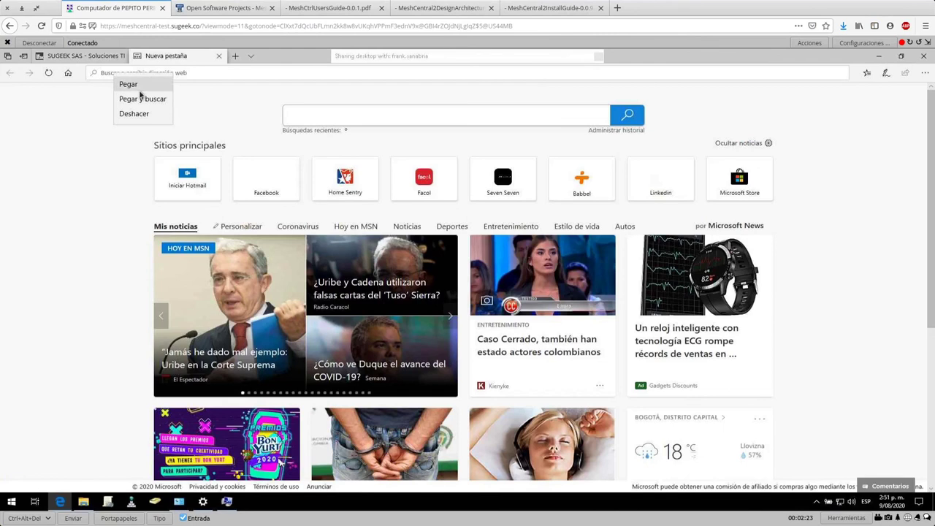
click(135, 87)
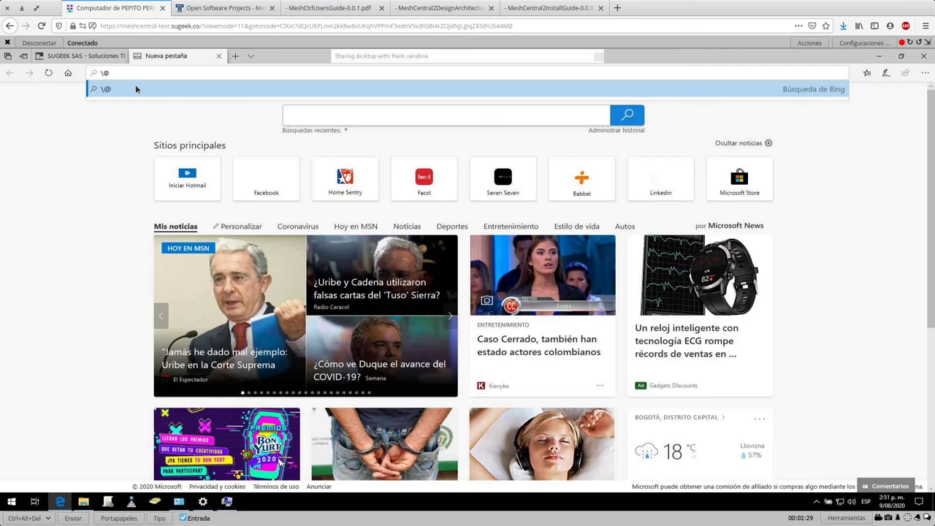
Reopen the remote clipboard dialog, retrieve the remote computer's clipboard content and close the dialog.
click(400, 145)
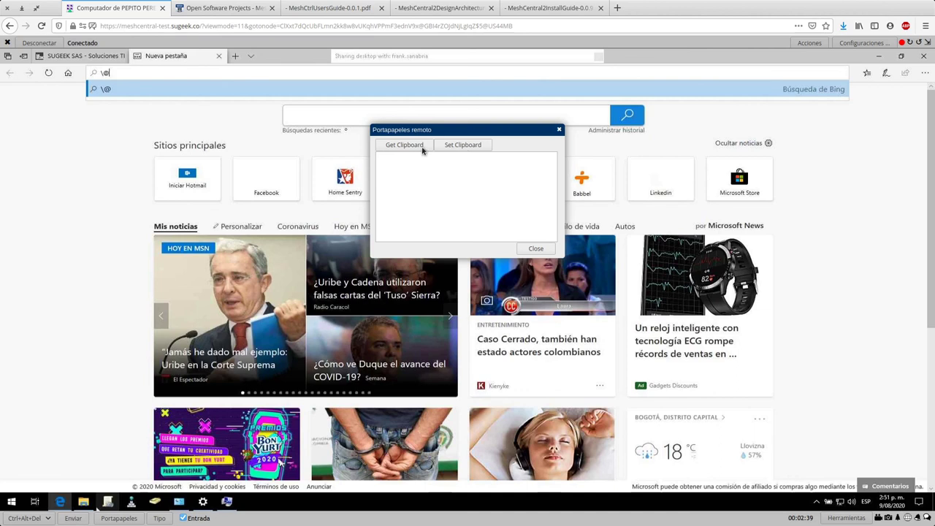
click(398, 145)
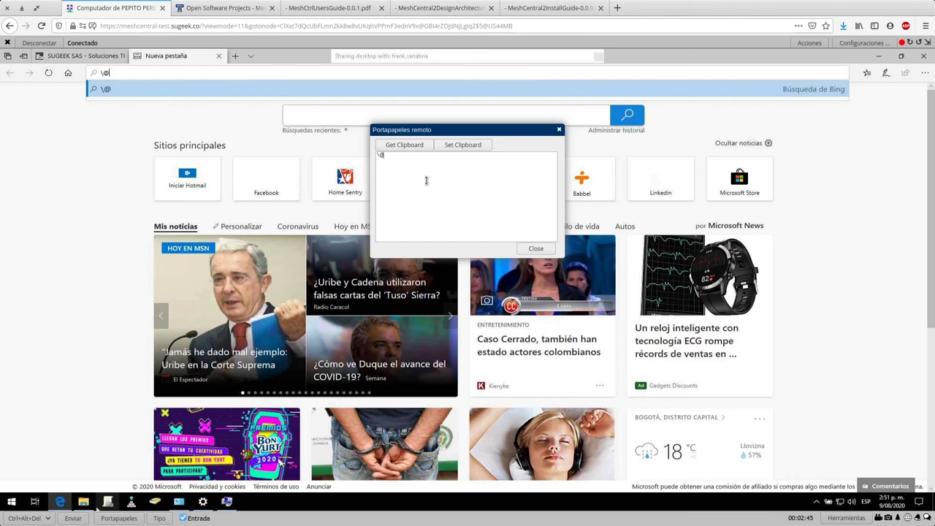
click(537, 249)
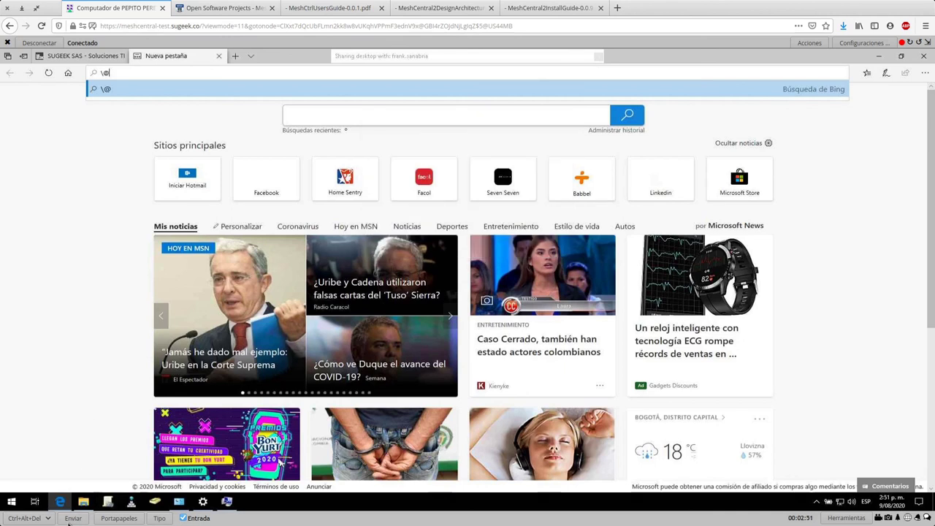
Send the Windows key and the Ctrl+Alt+Del combination to the remote computer.
click(41, 515)
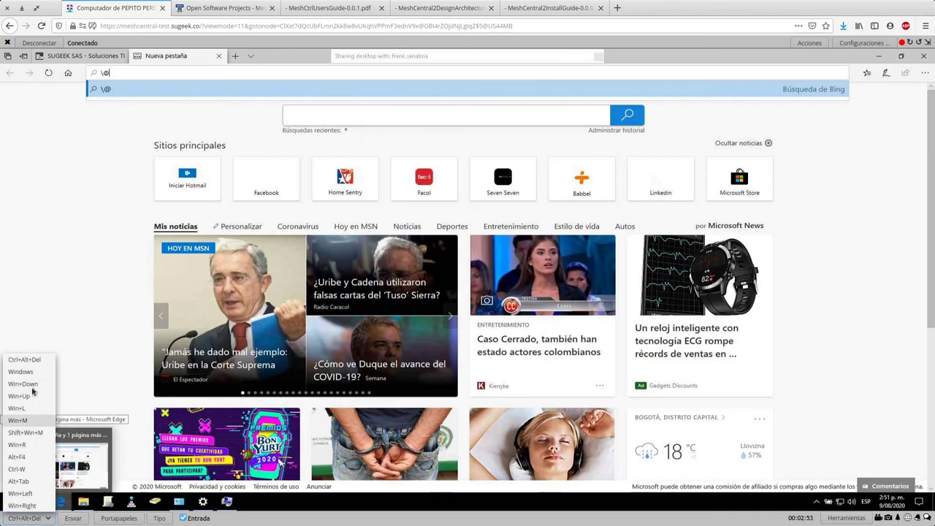
click(21, 371)
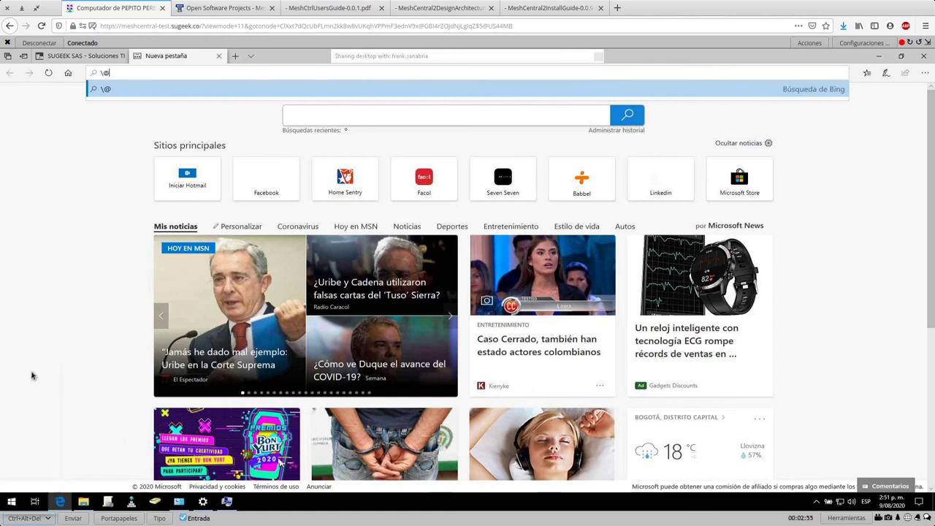
click(16, 518)
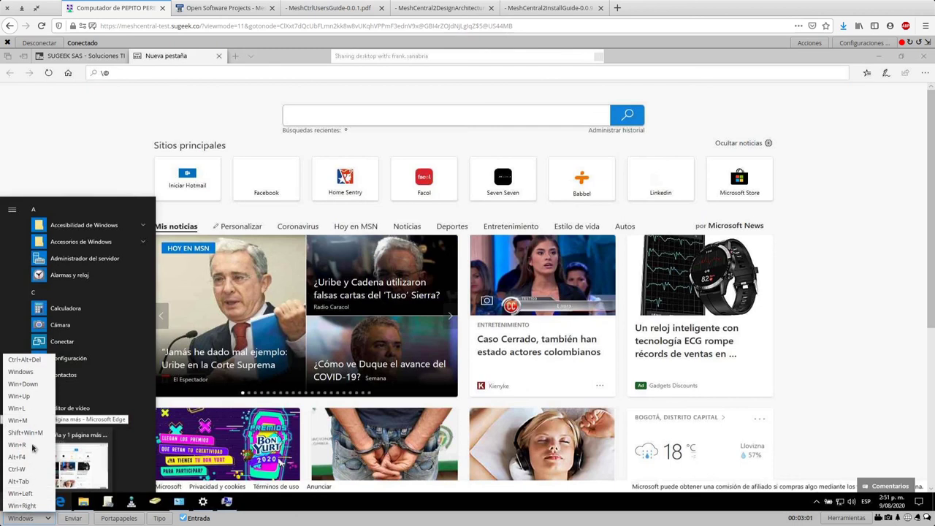
click(32, 361)
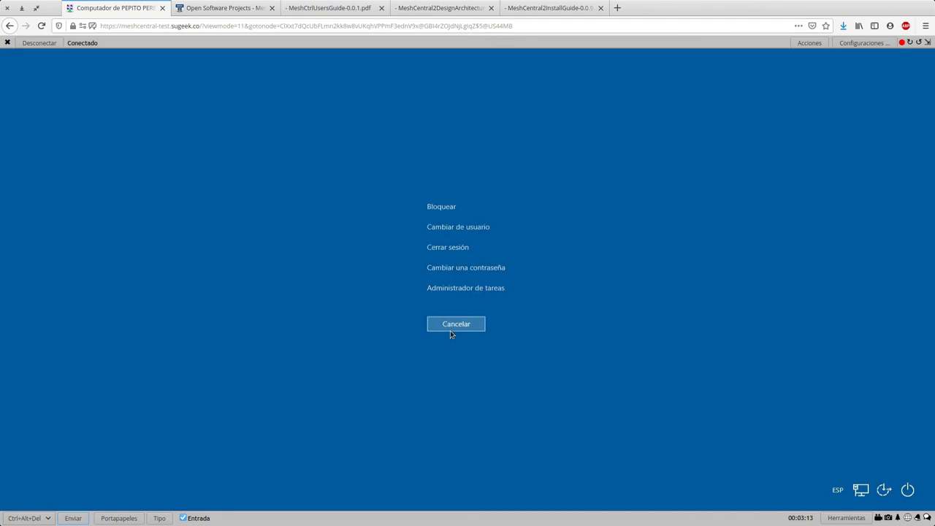
Choose the Win+R combination and send it to the remote computer to bring up its Run dialog.
click(24, 517)
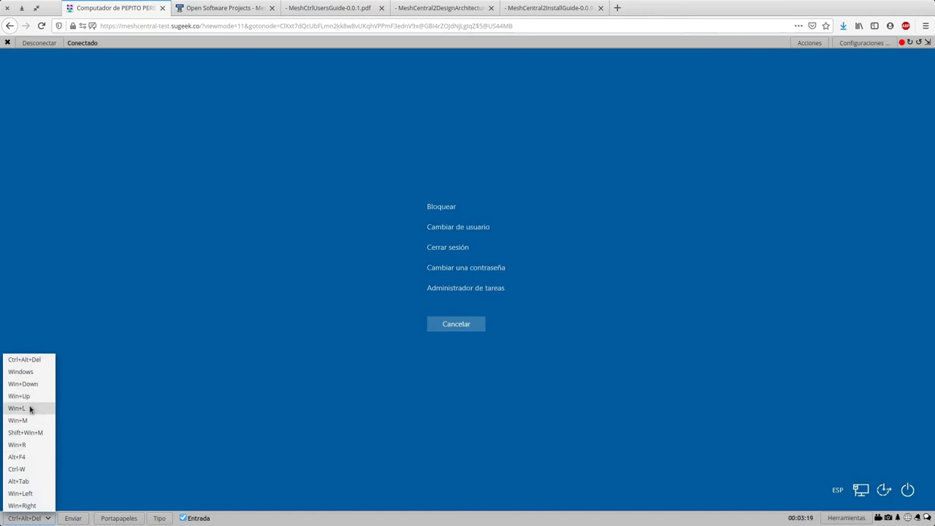
click(35, 445)
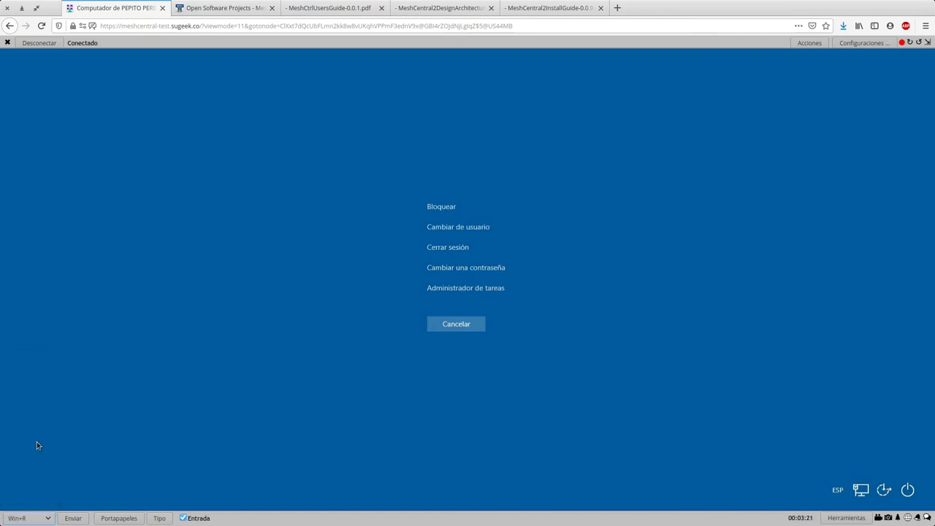
click(82, 518)
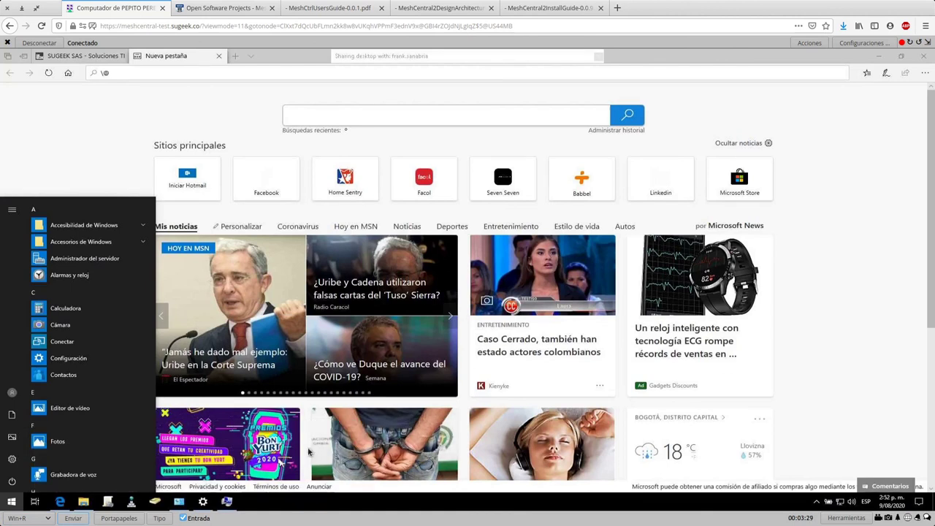
click(73, 519)
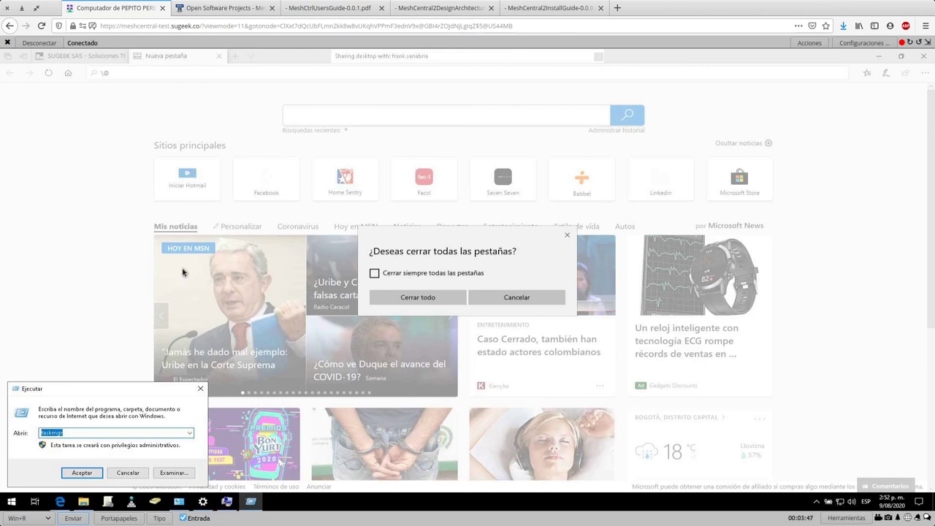
Disconnect the remote desktop session and return to the device list.
click(27, 44)
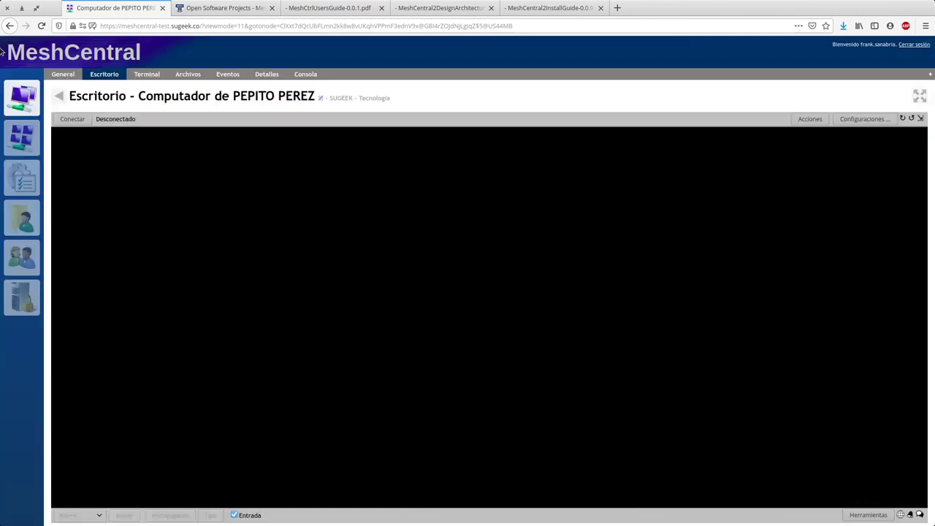
click(61, 97)
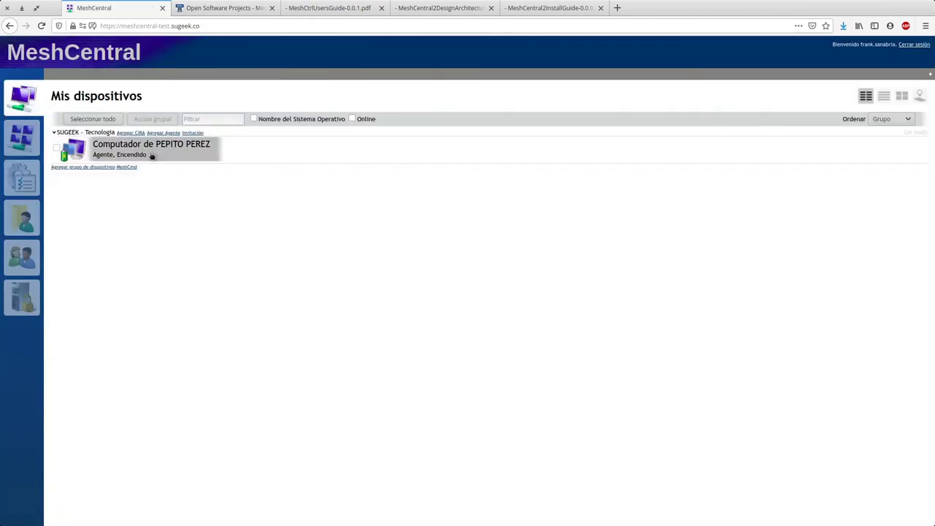